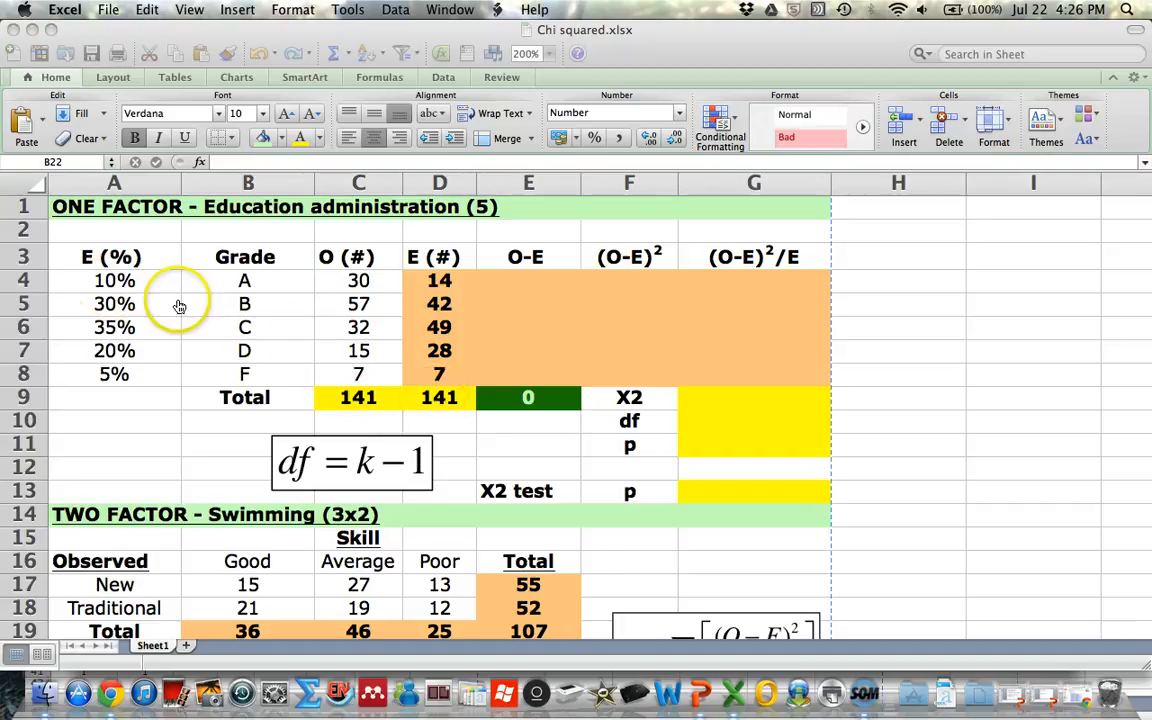
# Step: Enter =141*A4 in D4 as the expected count for grade A and fill the formula down to D8
pyautogui.click(440, 284)
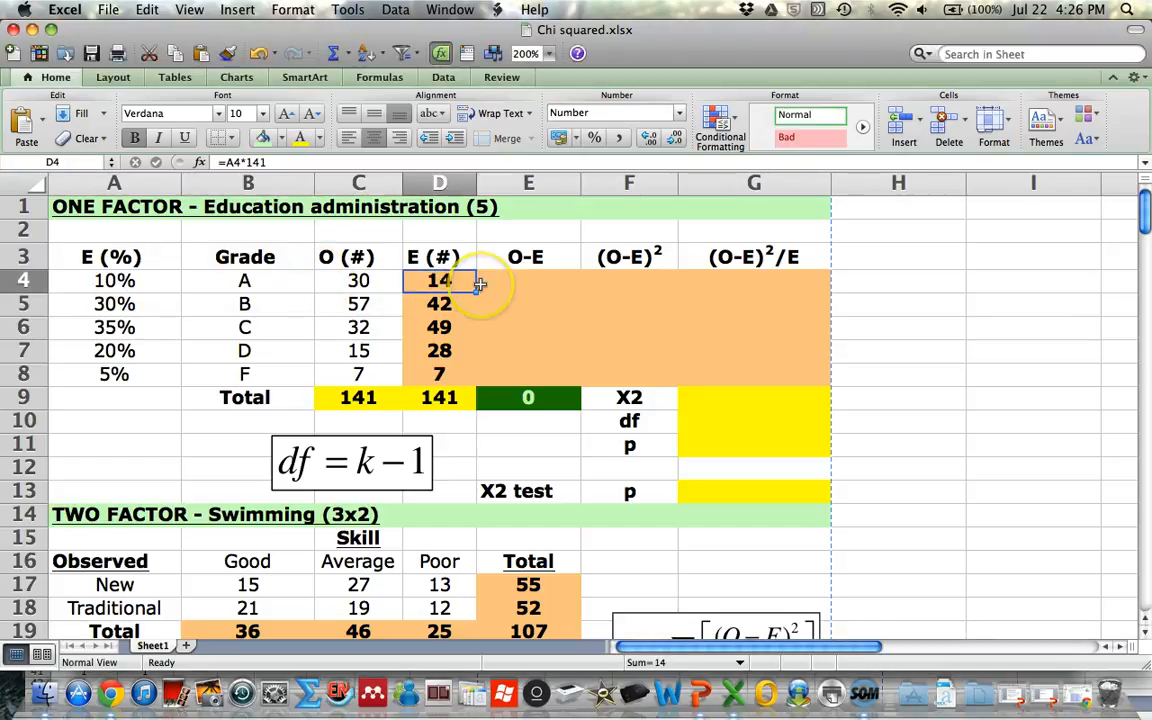
pyautogui.press('Down')
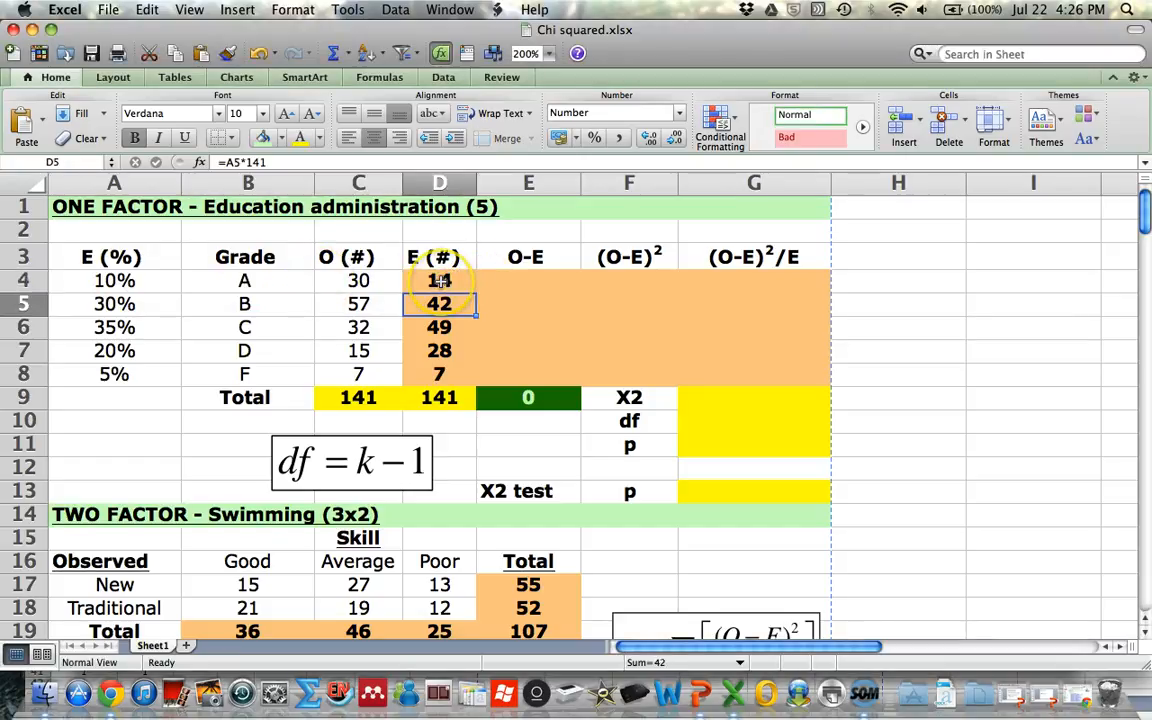
pyautogui.click(440, 398)
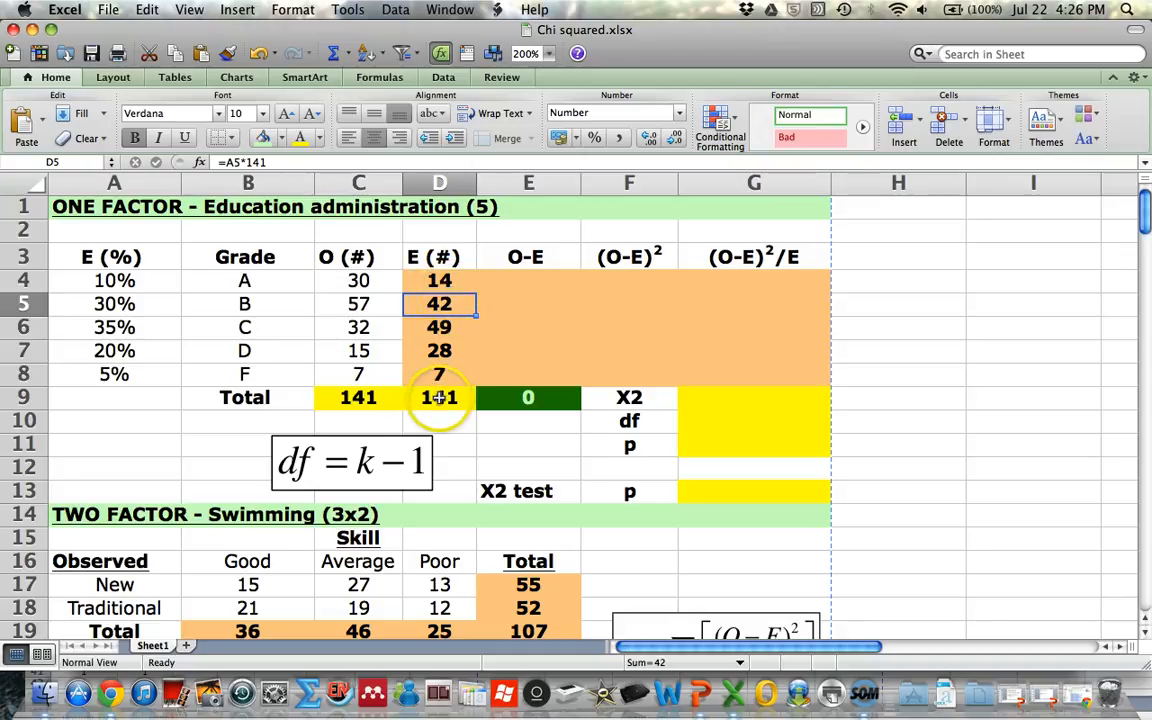
pyautogui.click(458, 281)
pyautogui.write('=')
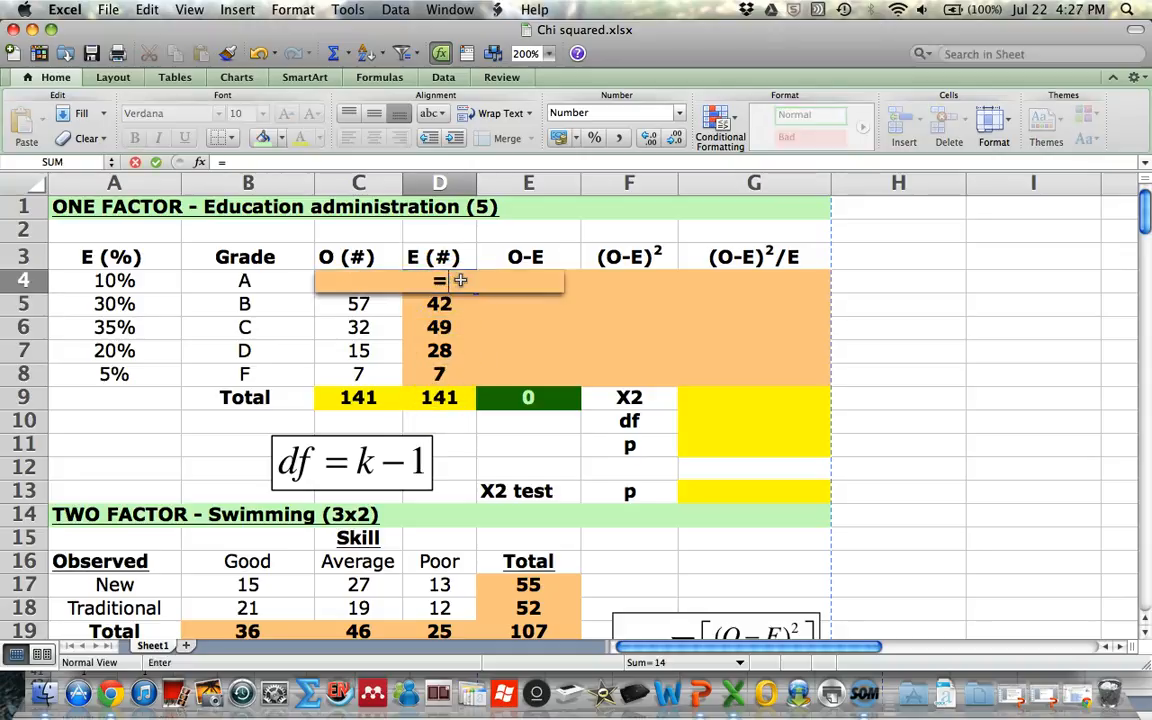
pyautogui.write('141')
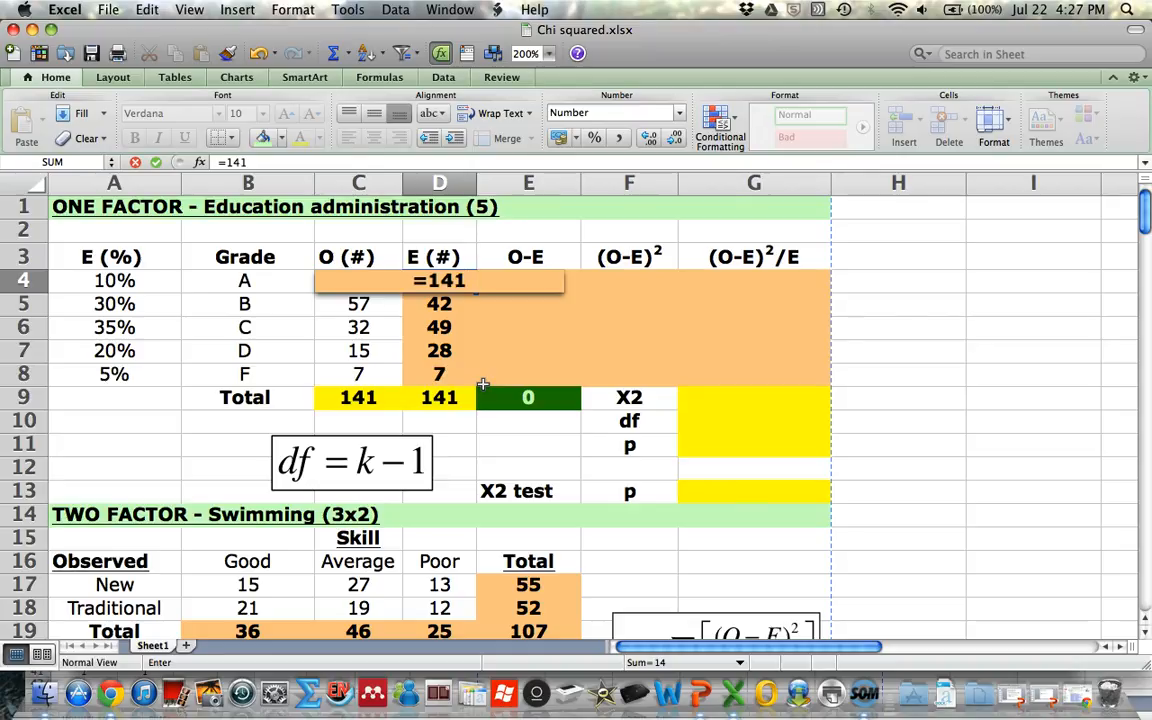
pyautogui.write('*')
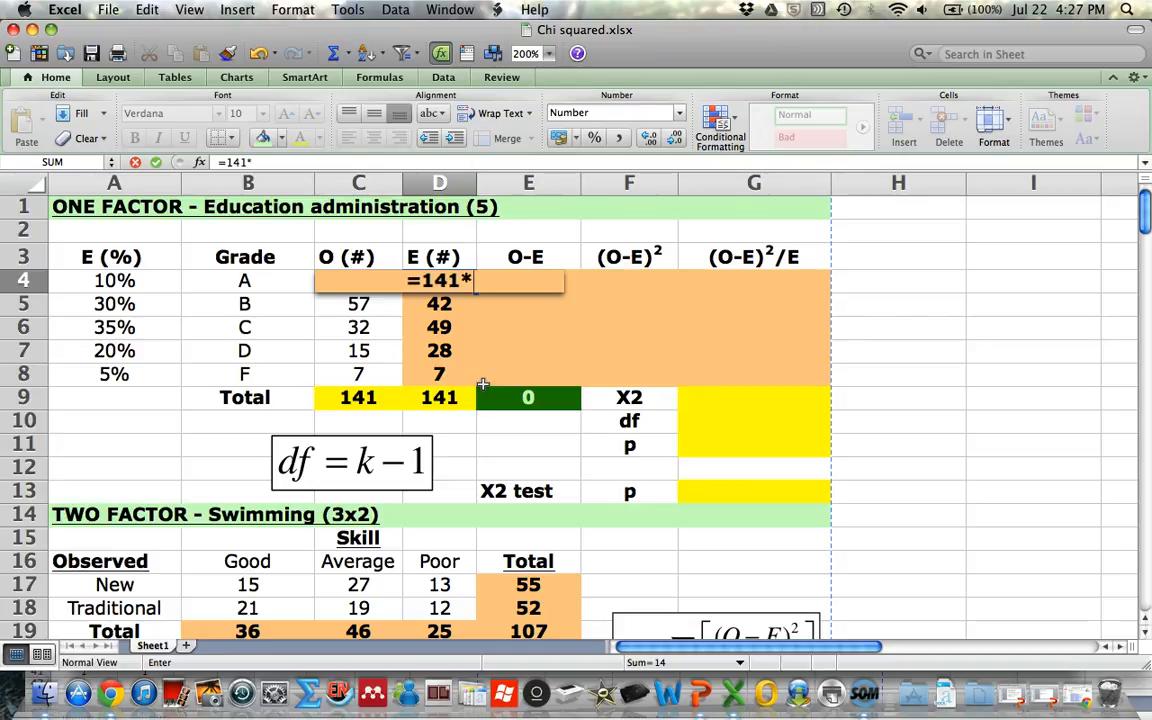
pyautogui.click(141, 285)
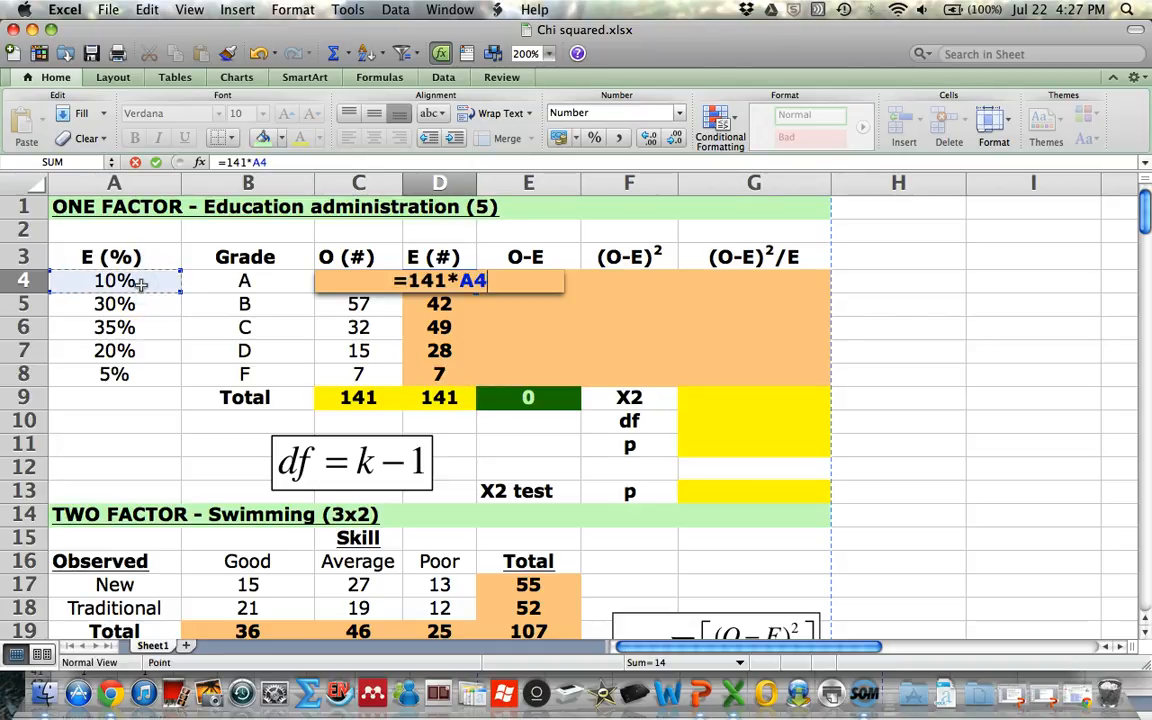
pyautogui.press('Return')
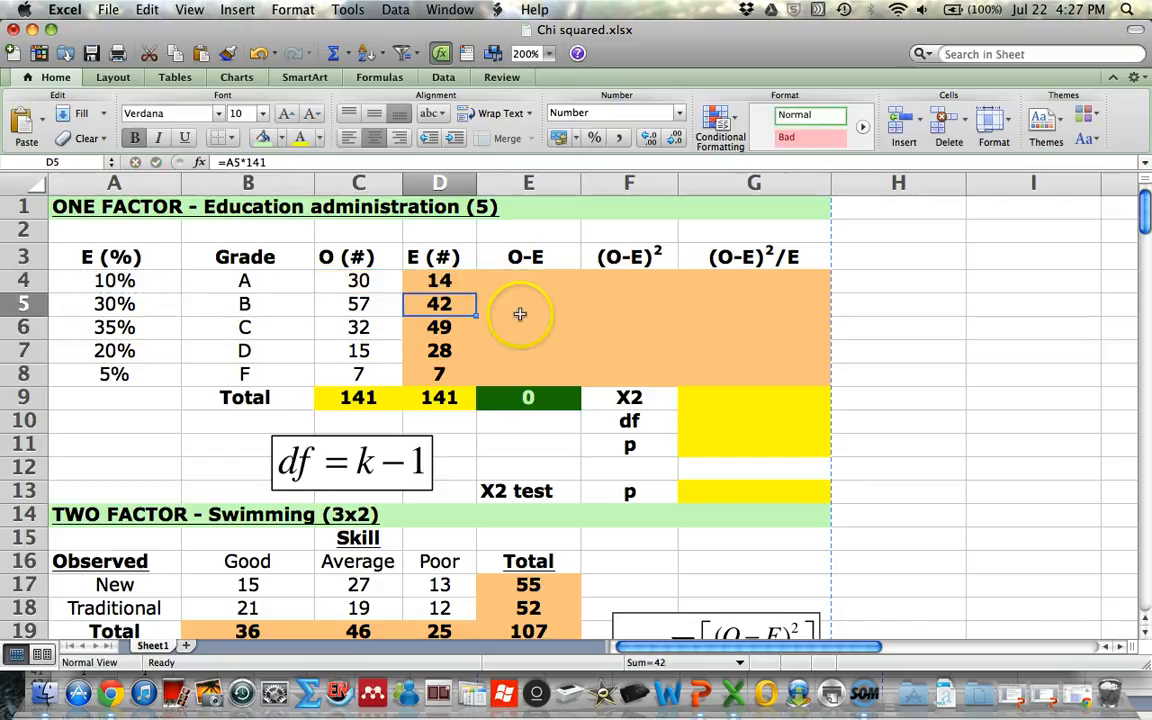
pyautogui.click(462, 284)
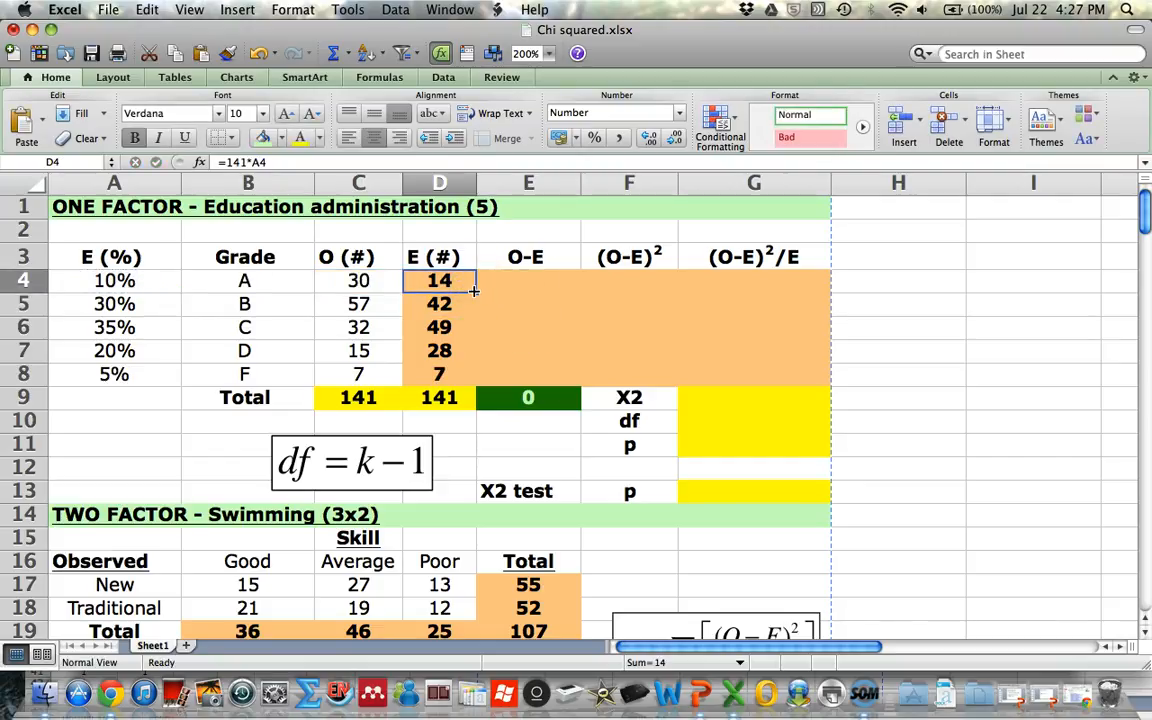
pyautogui.moveTo(474, 291); pyautogui.dragTo(470, 383)
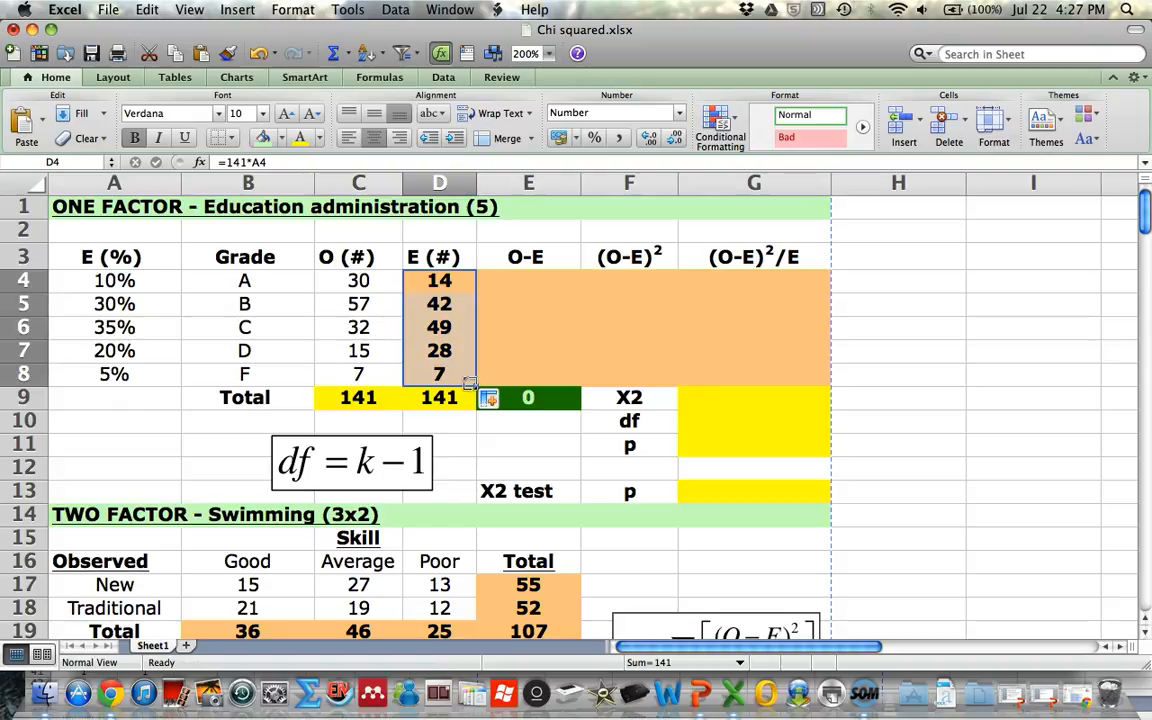
# Step: Calculate observed minus expected in E4 with =C4-D4 and fill the formula down to E8
pyautogui.click(522, 283)
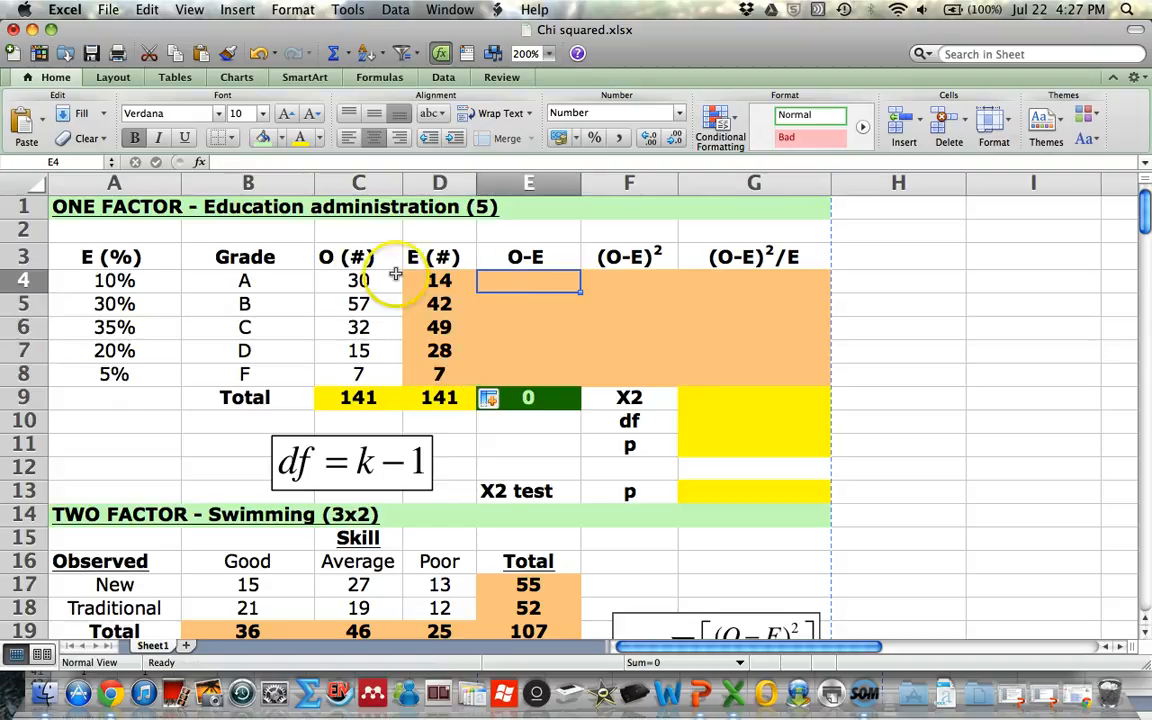
pyautogui.write('=')
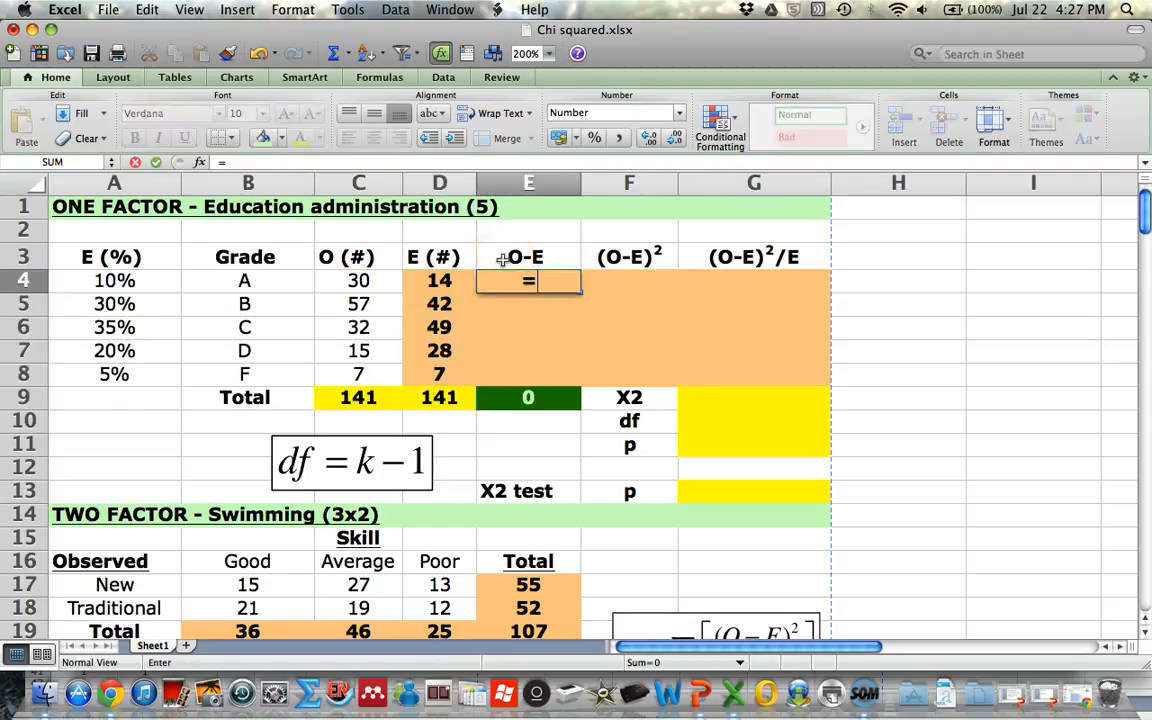
pyautogui.click(379, 282)
pyautogui.write('-')
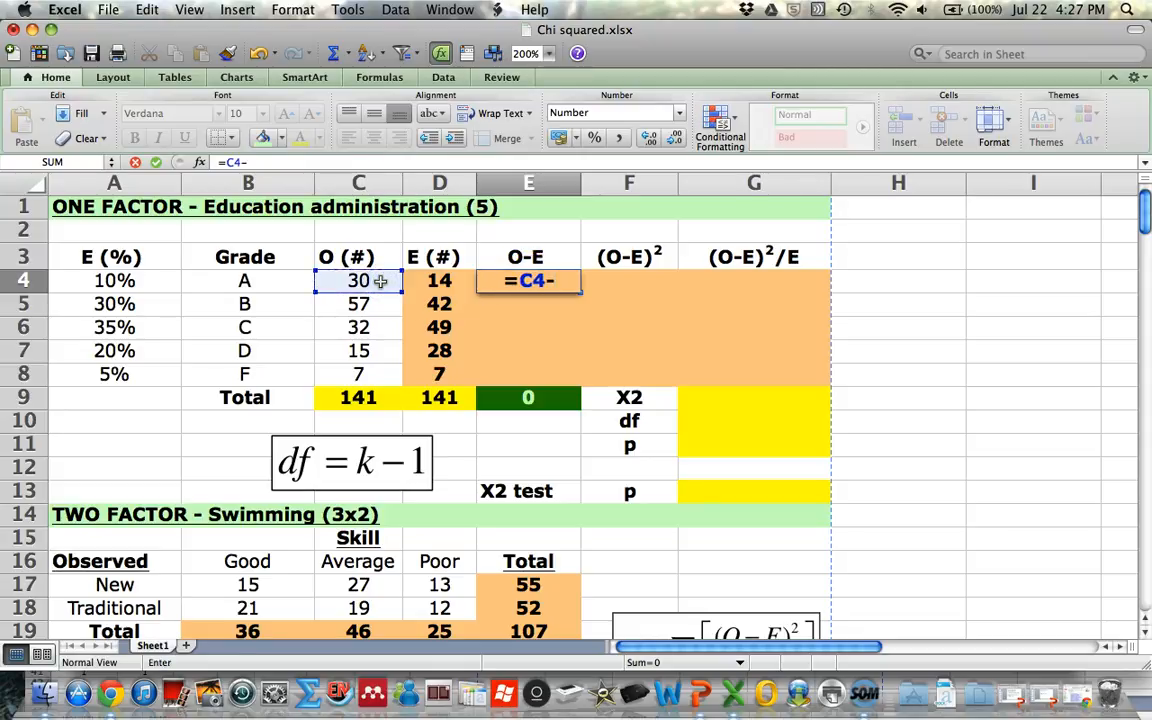
pyautogui.click(450, 281)
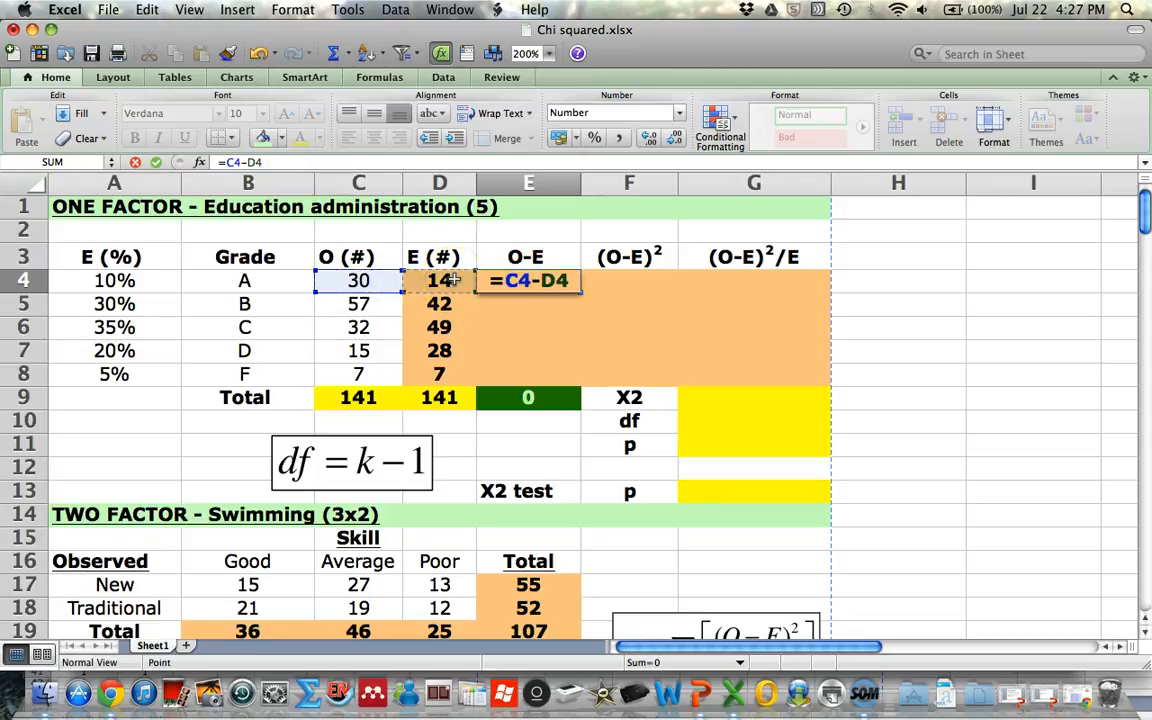
pyautogui.press('Return')
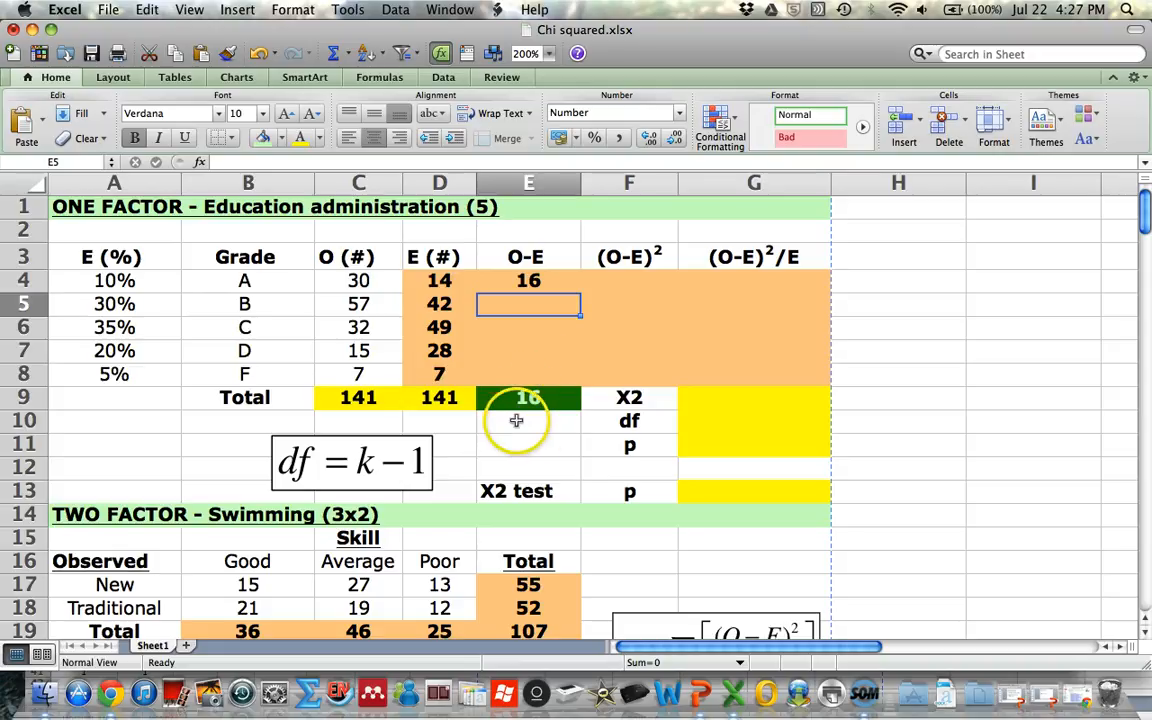
pyautogui.click(528, 283)
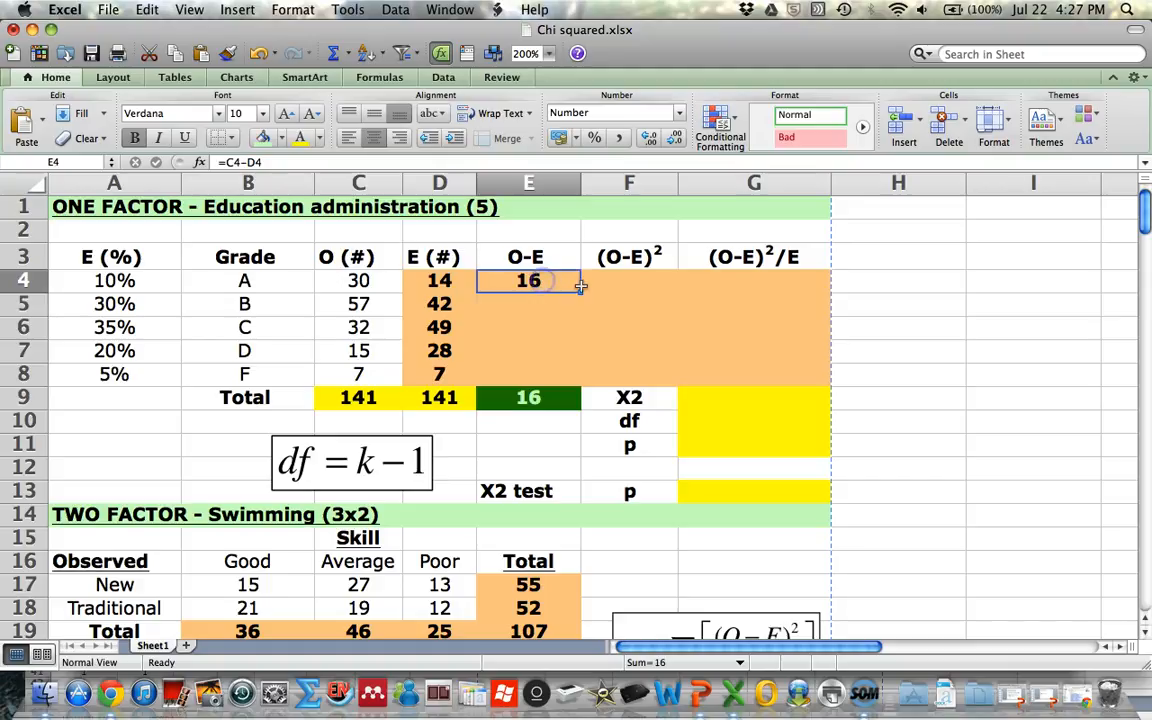
pyautogui.moveTo(582, 287); pyautogui.dragTo(571, 378)
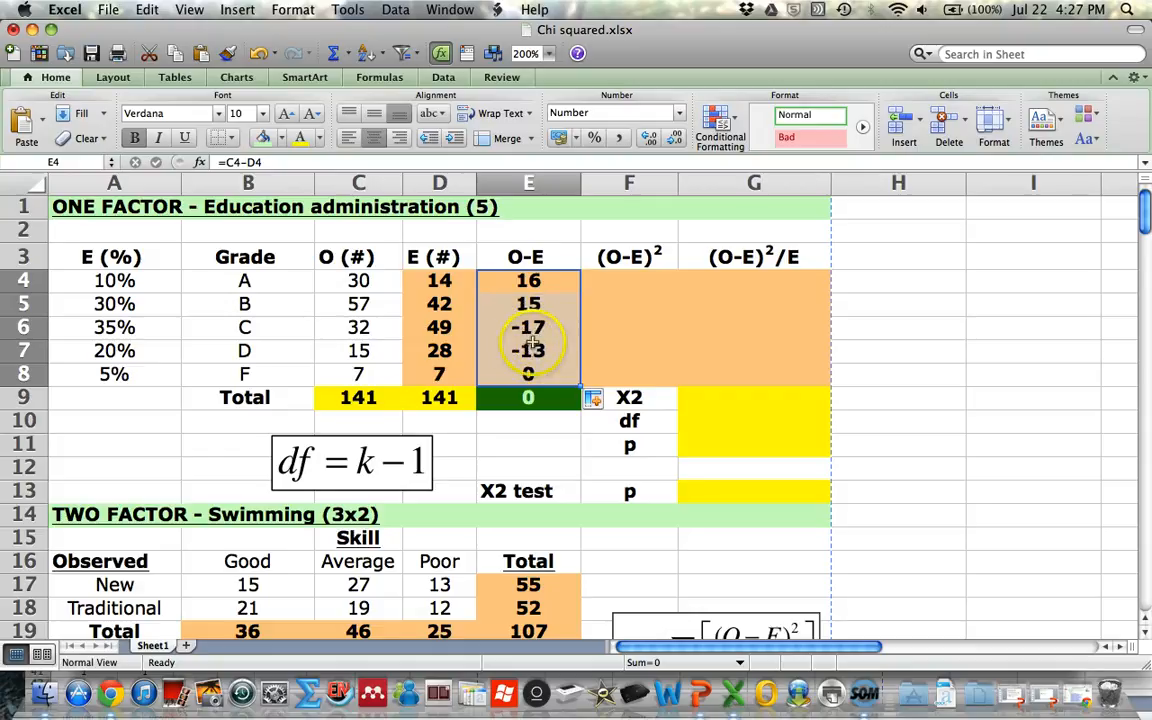
# Step: Square the differences in F4:F8 using =E4^2 filled down from F4, and format them with no decimal places
pyautogui.click(621, 281)
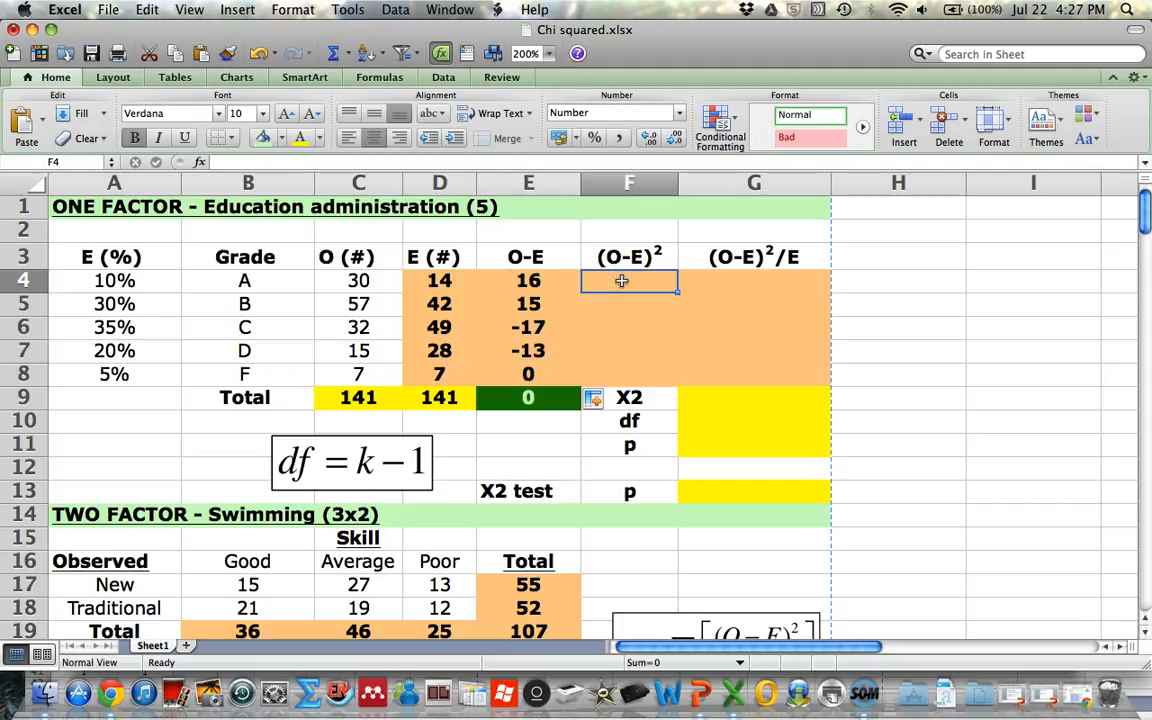
pyautogui.write('=')
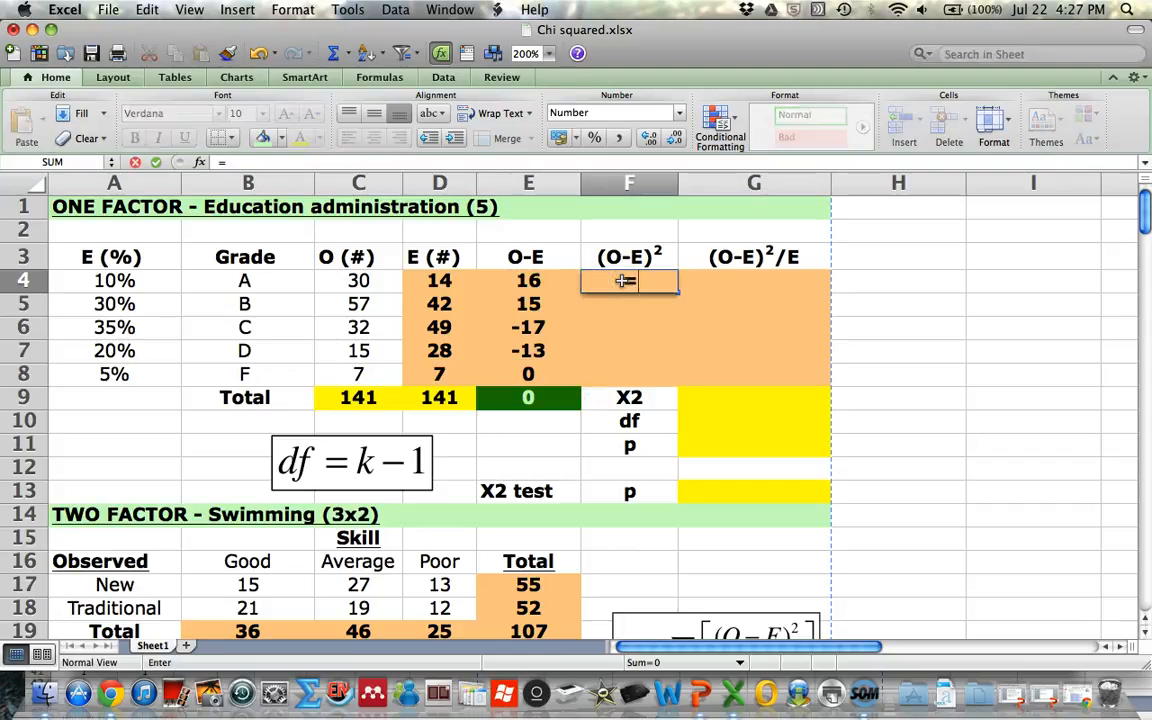
pyautogui.click(524, 281)
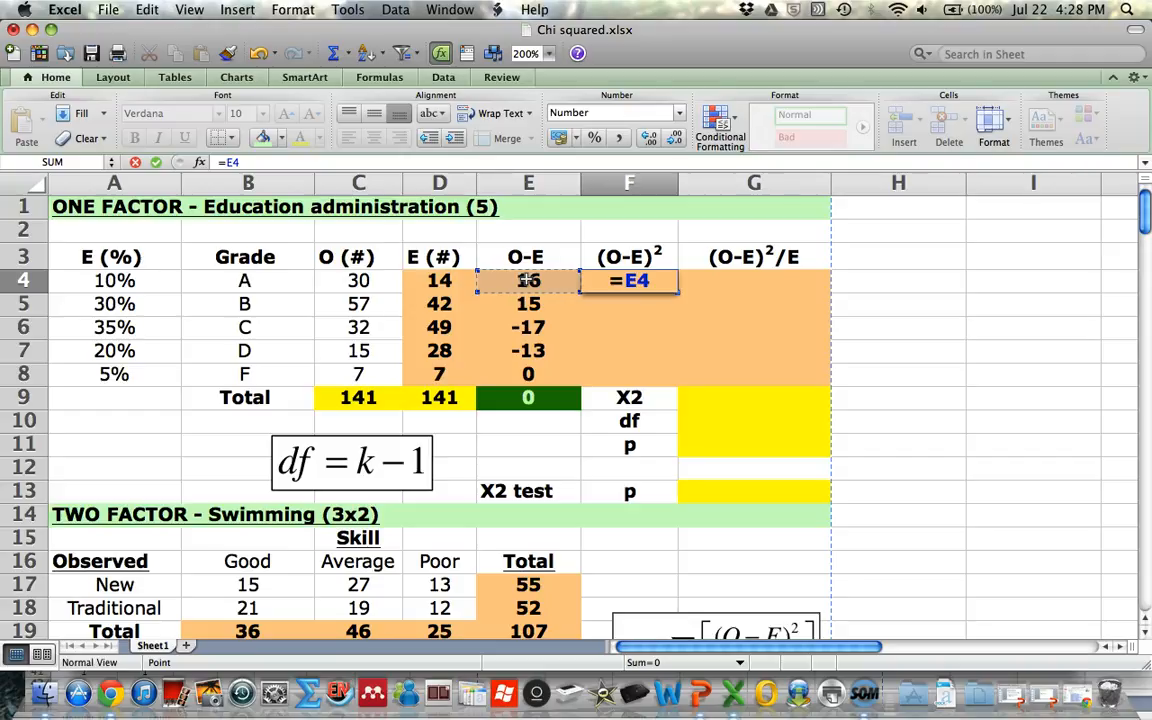
pyautogui.write('^')
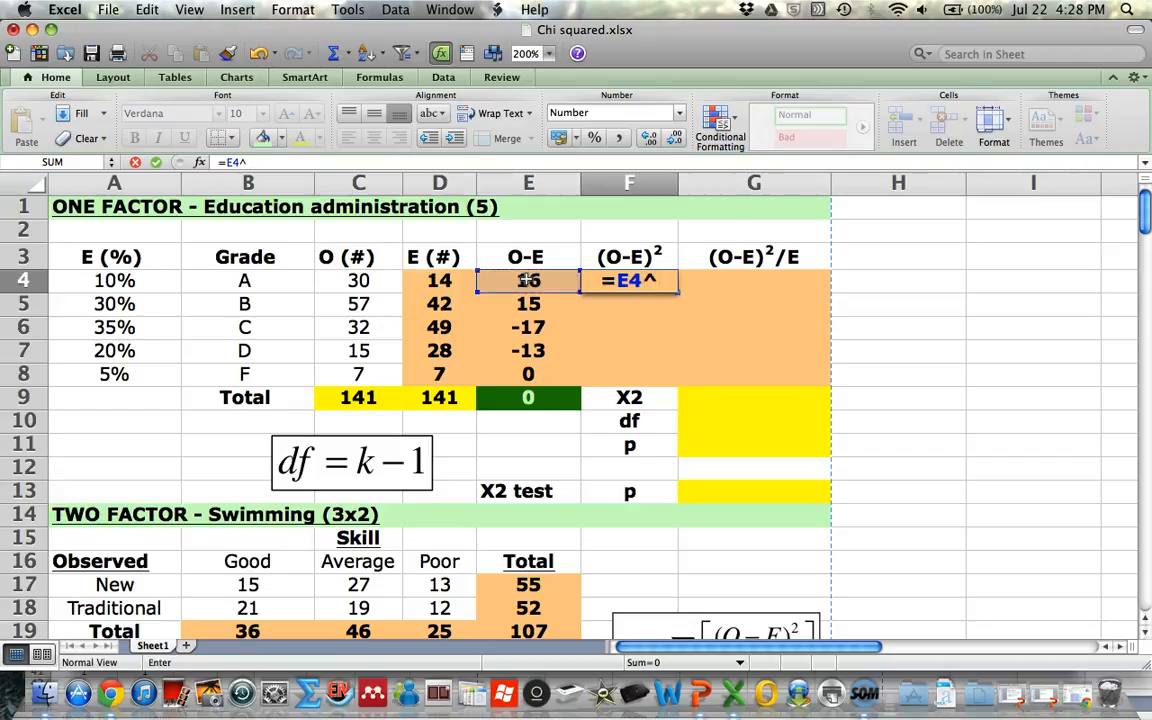
pyautogui.write('2')
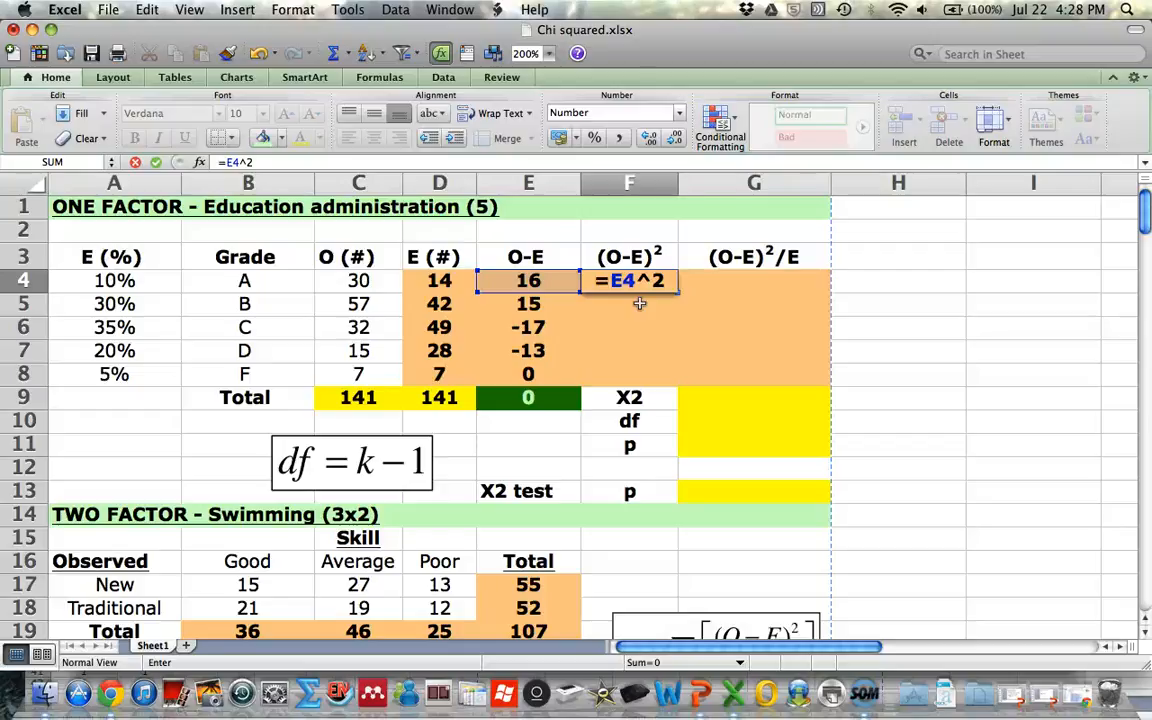
pyautogui.press('Return')
pyautogui.click(668, 282)
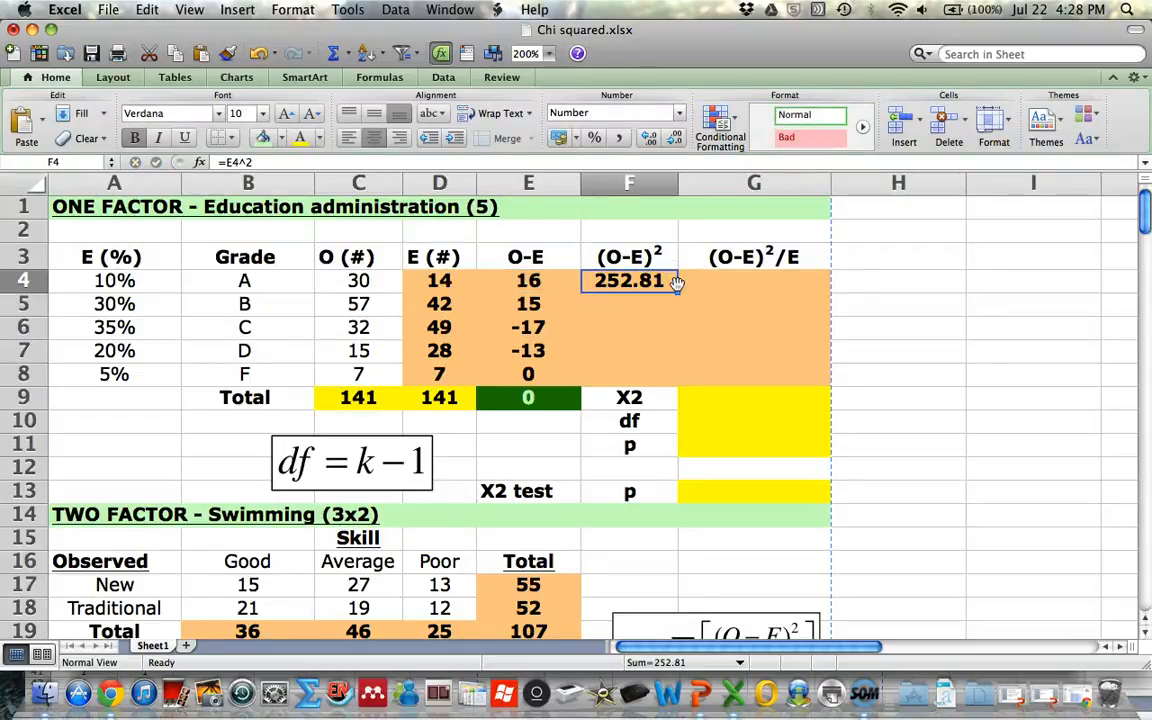
pyautogui.moveTo(676, 289); pyautogui.dragTo(668, 390)
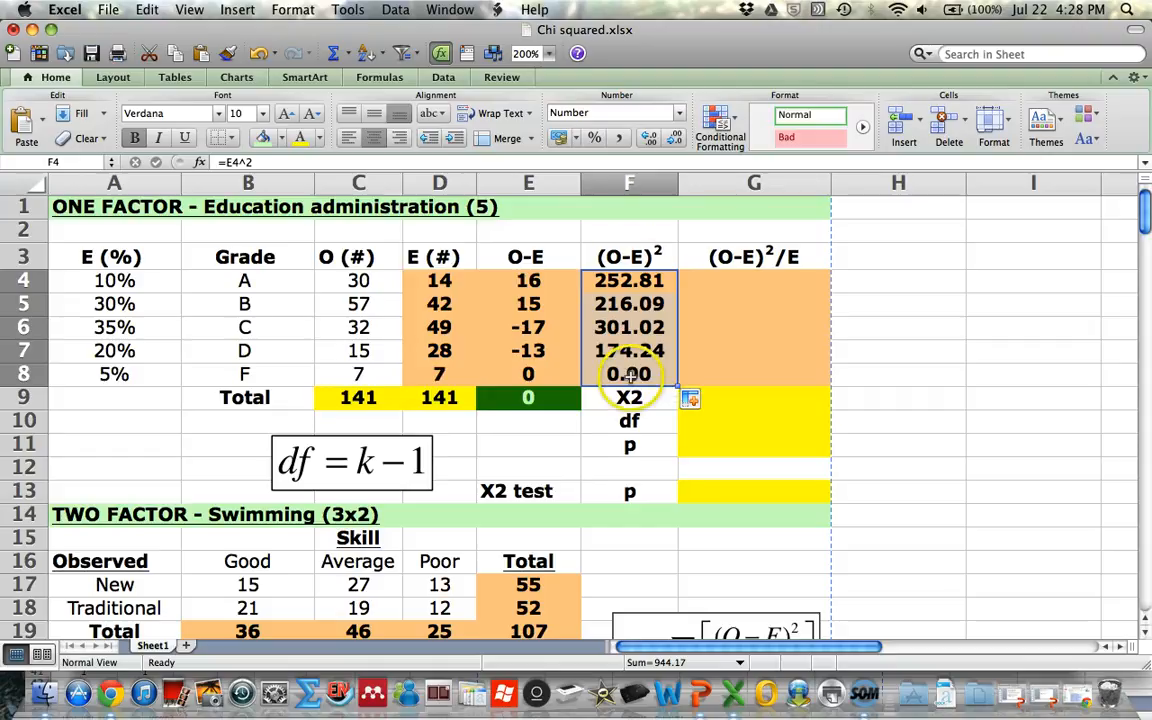
pyautogui.click(676, 140)
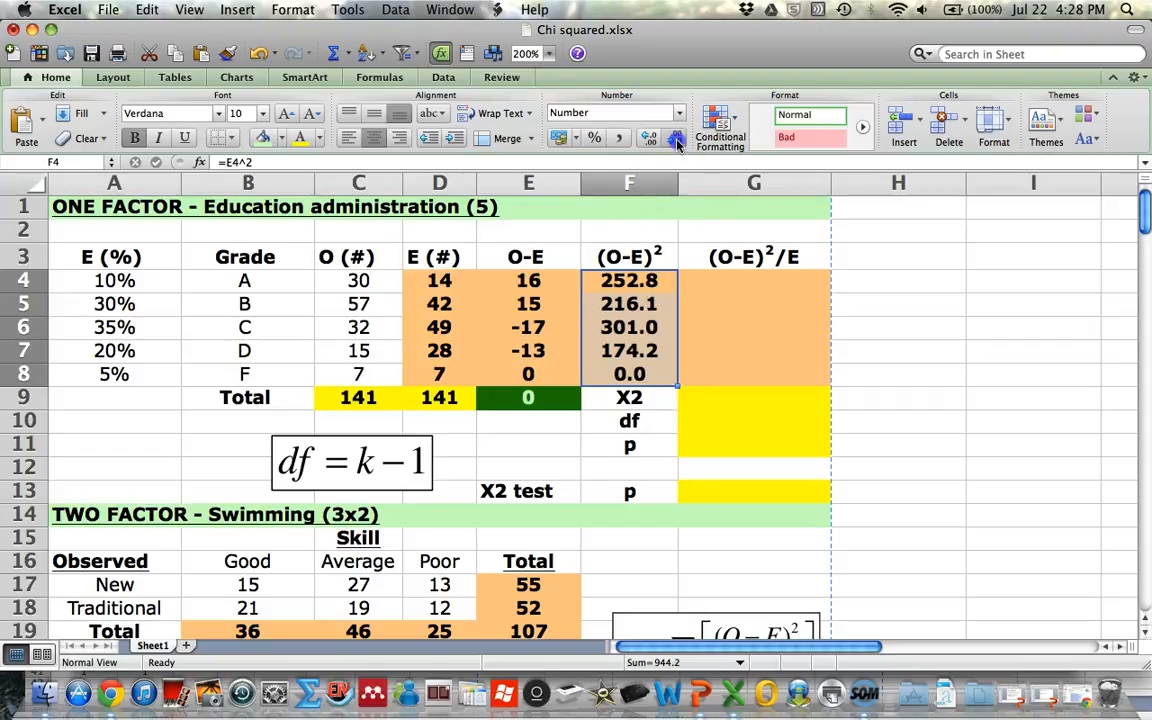
pyautogui.click(676, 140)
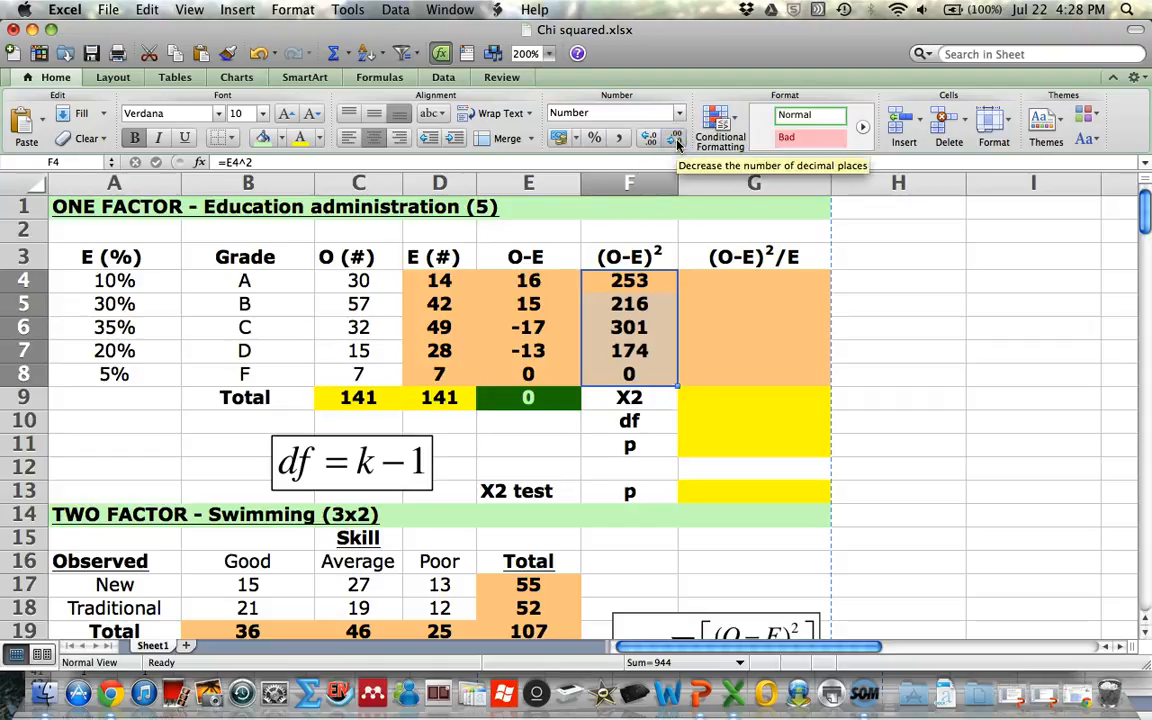
# Step: Divide the squared difference by the expected count in G4 with =F4/D4 and fill the formula down to G8
pyautogui.click(736, 282)
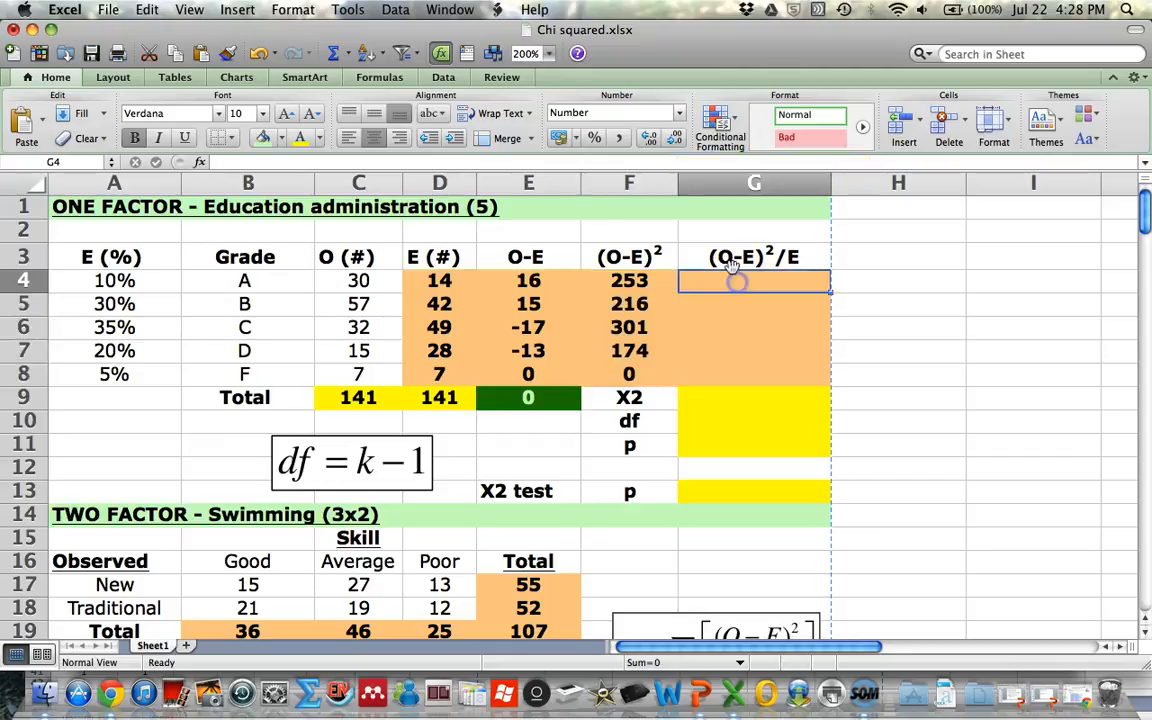
pyautogui.write('=')
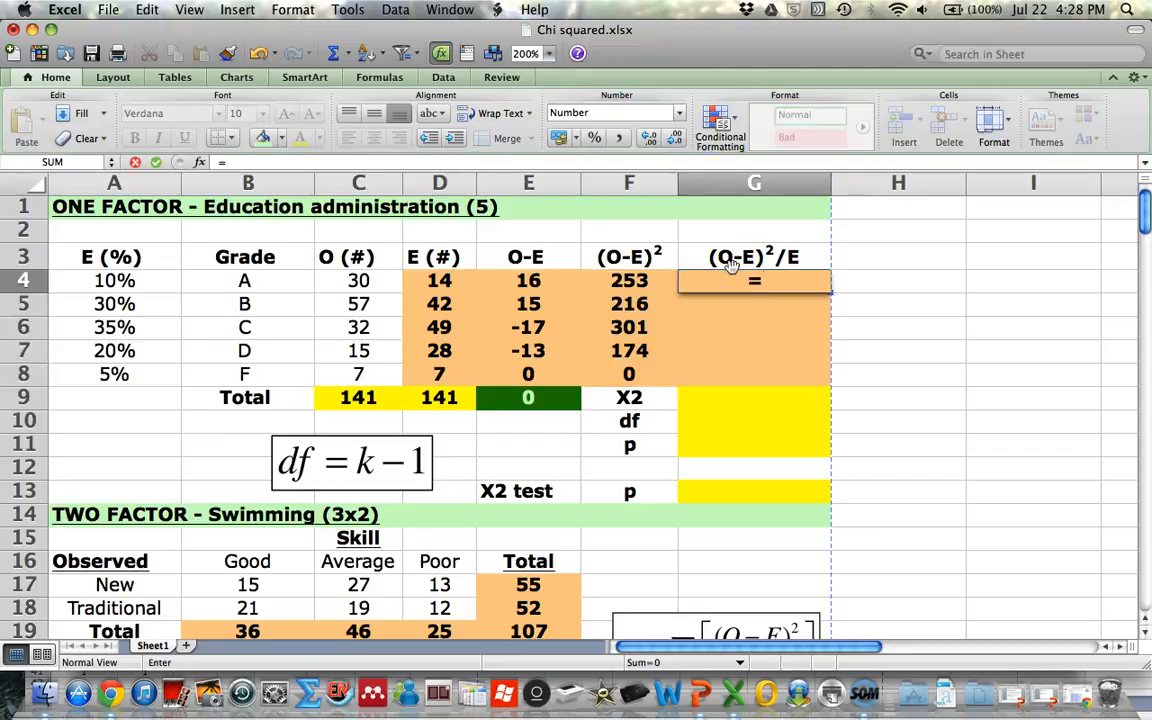
pyautogui.click(633, 281)
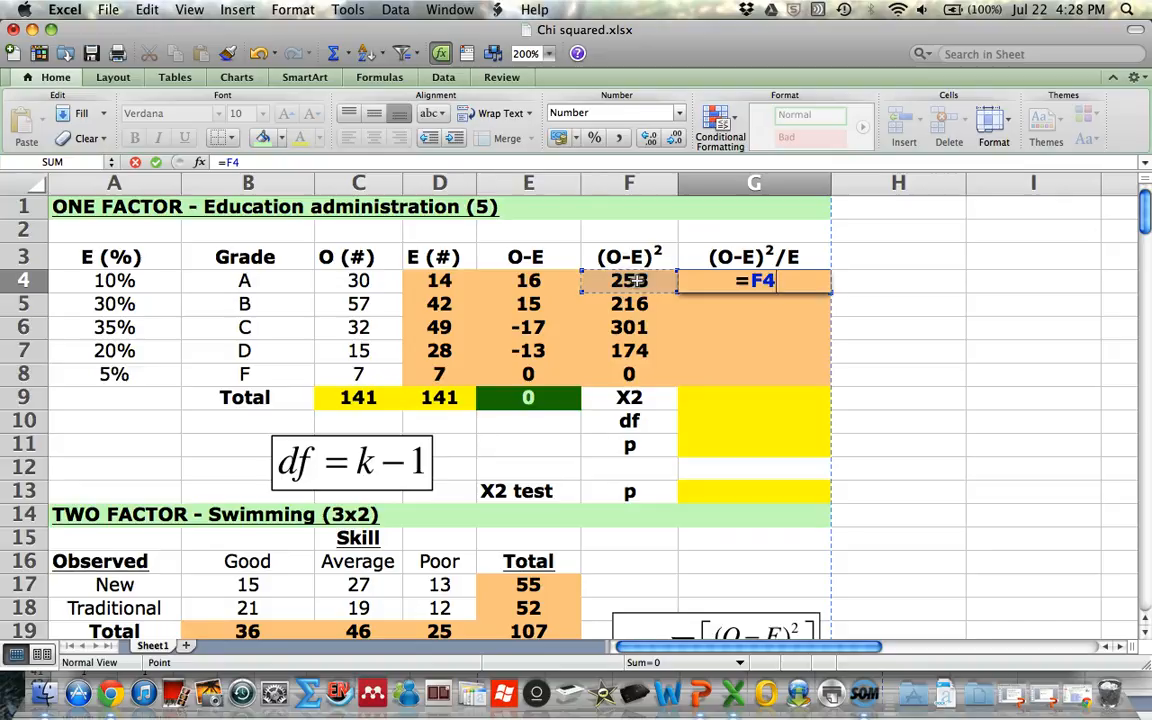
pyautogui.write('/')
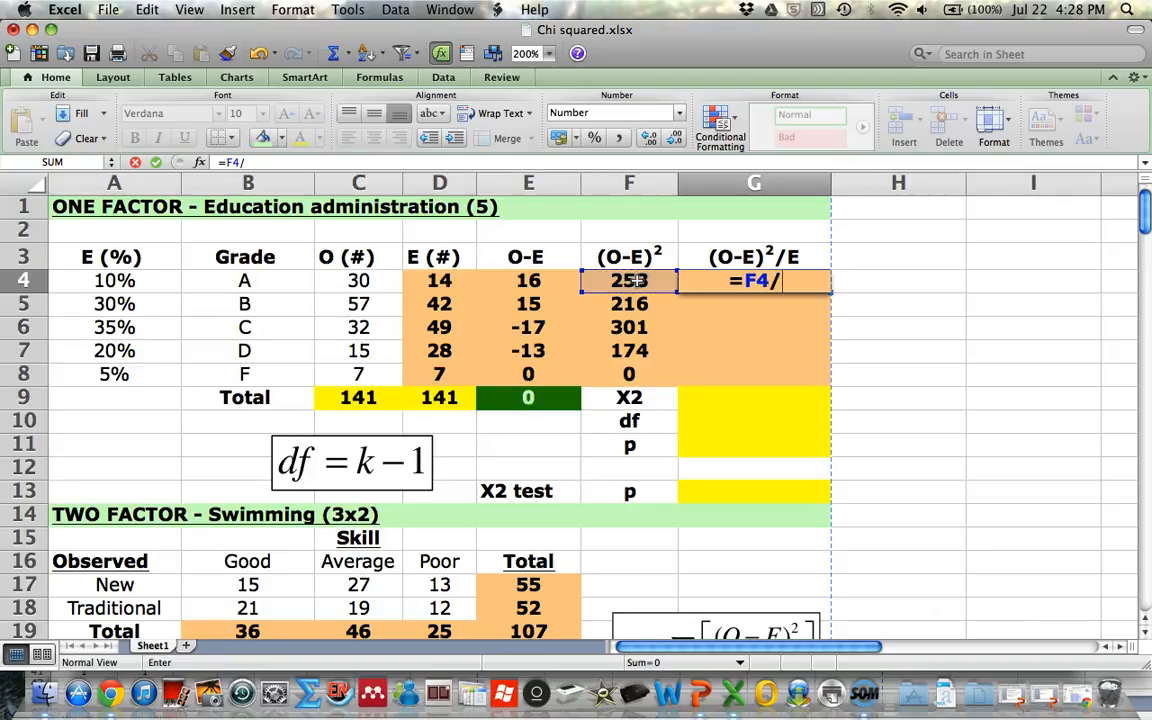
pyautogui.click(443, 281)
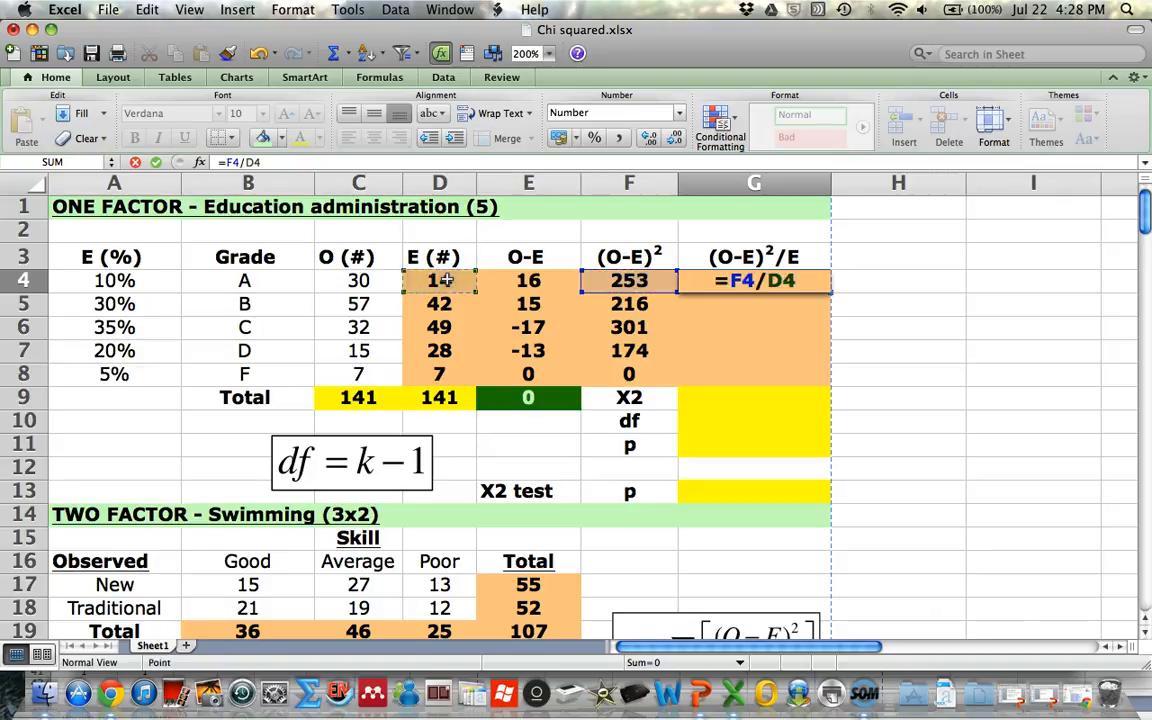
pyautogui.press('Return')
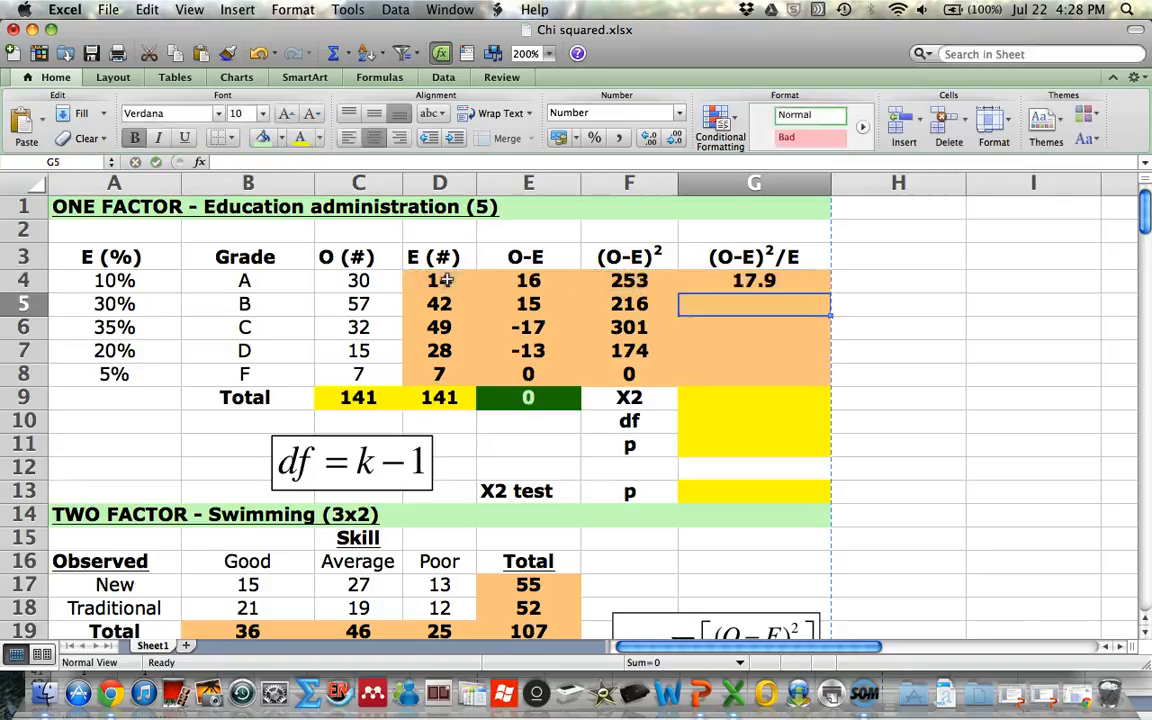
pyautogui.click(809, 283)
pyautogui.moveTo(829, 294); pyautogui.dragTo(817, 379)
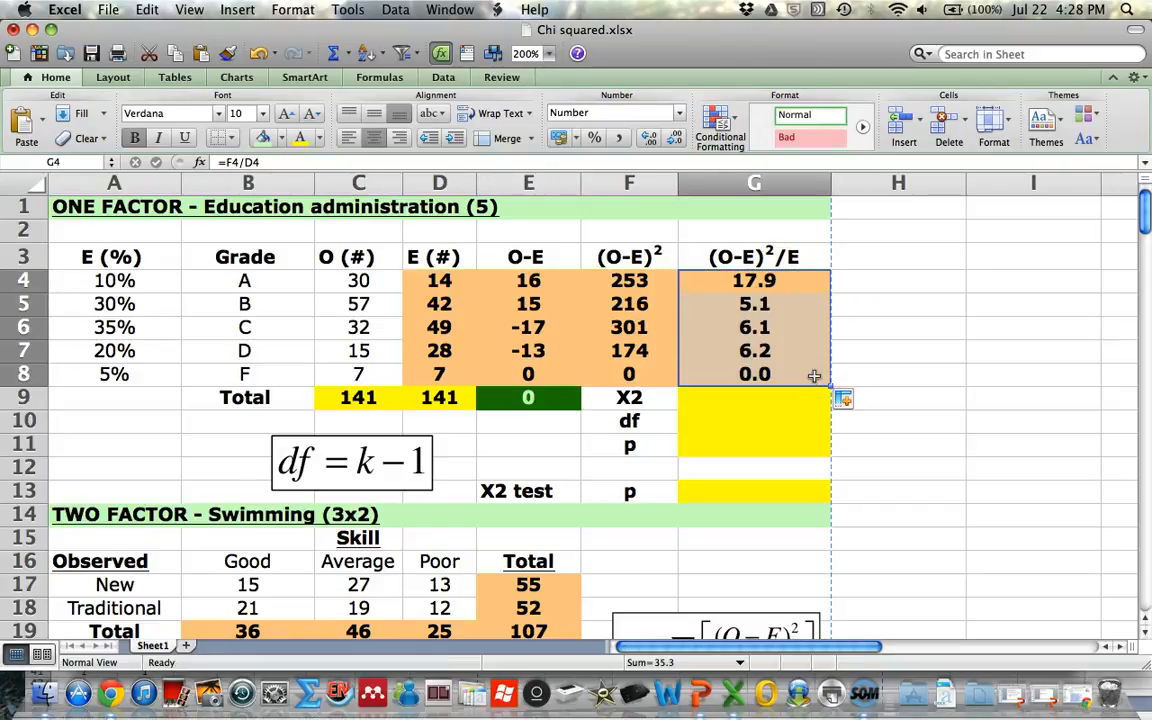
# Step: Select the chi-squared formula picture beside the two-factor swimming table to examine it
pyautogui.scroll(-4, 814, 376)
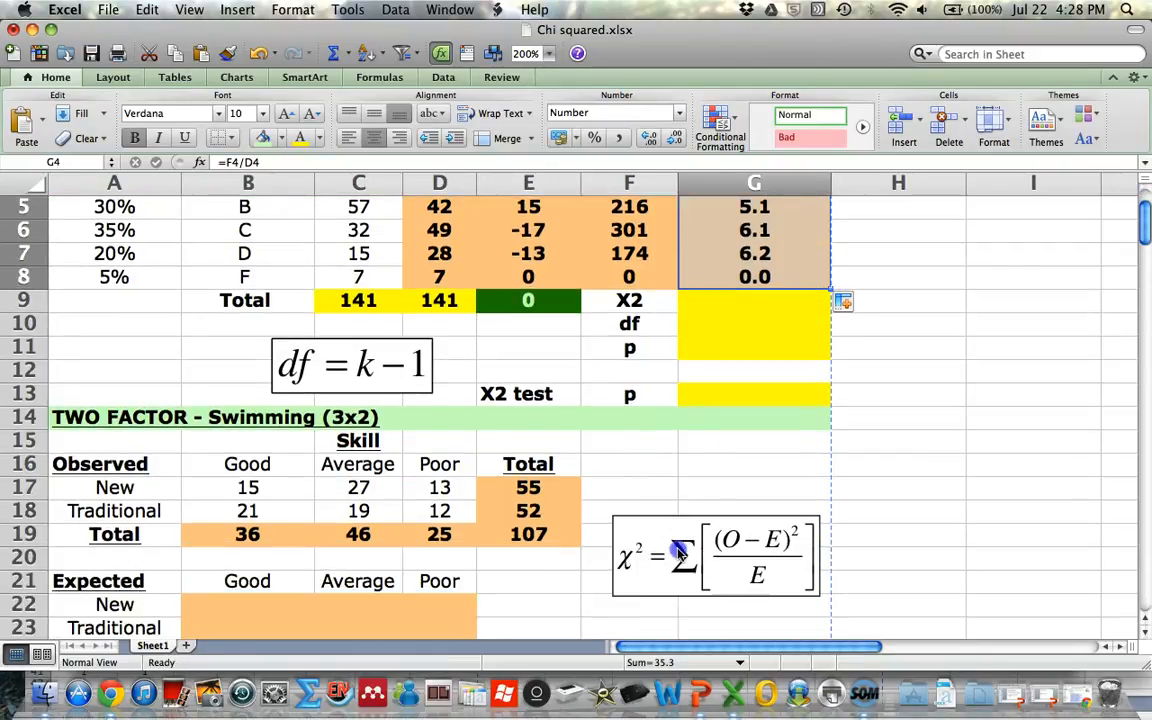
pyautogui.click(679, 550)
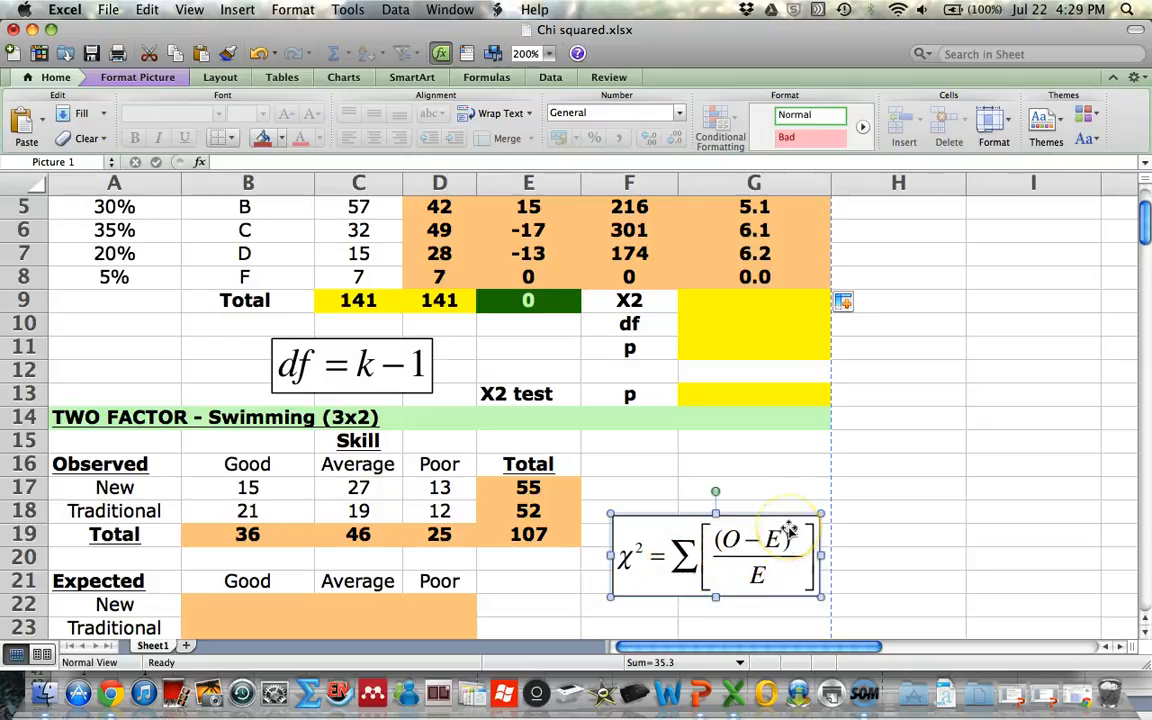
# Step: Calculate the chi-squared statistic in G9 by summing the (O-E)²/E column with =sum(G4:G8)
pyautogui.scroll(1, 757, 594)
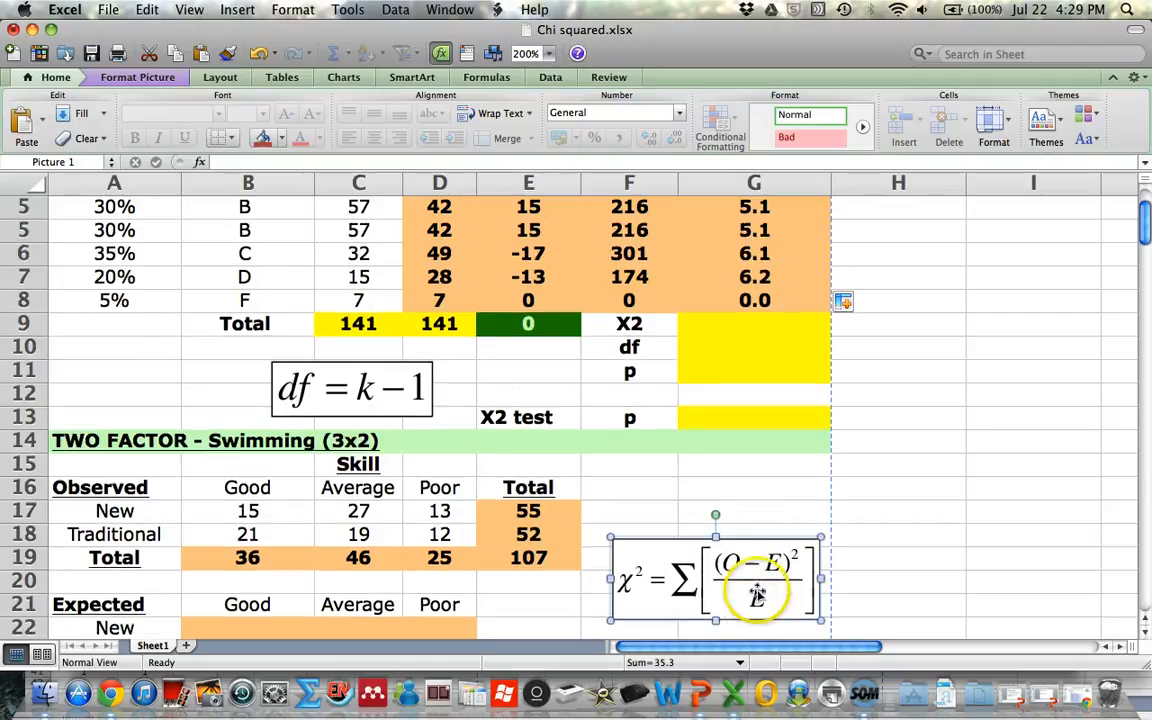
pyautogui.scroll(3, 757, 594)
pyautogui.click(755, 280)
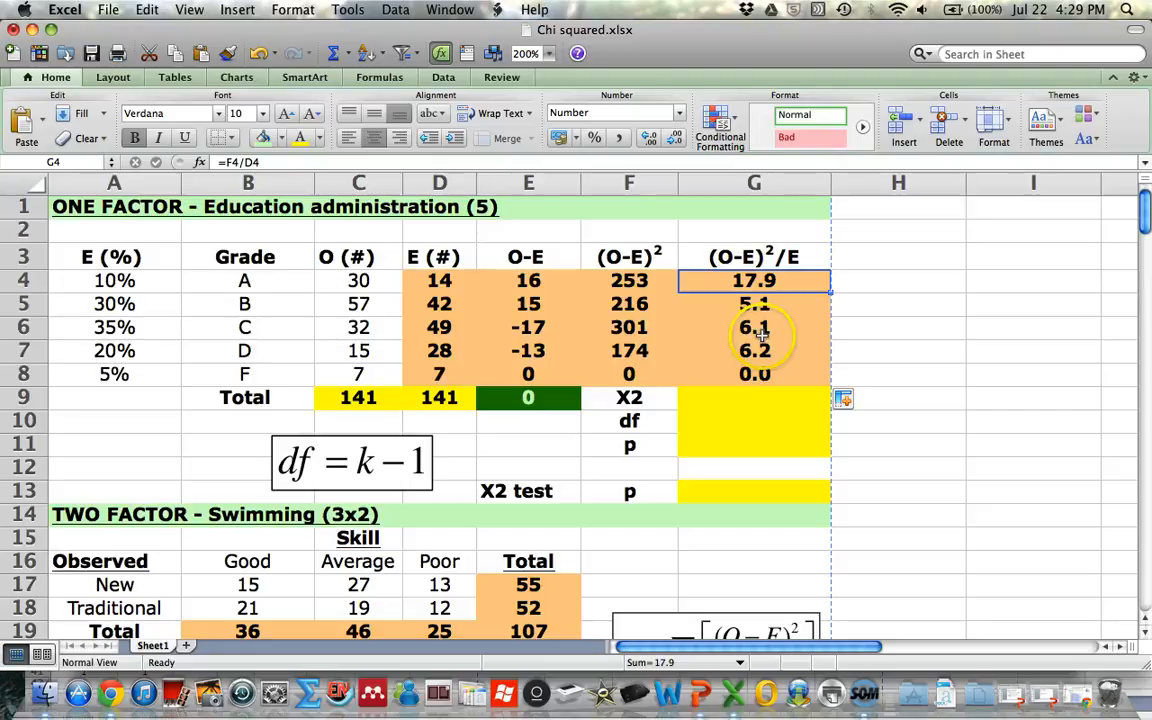
pyautogui.click(751, 408)
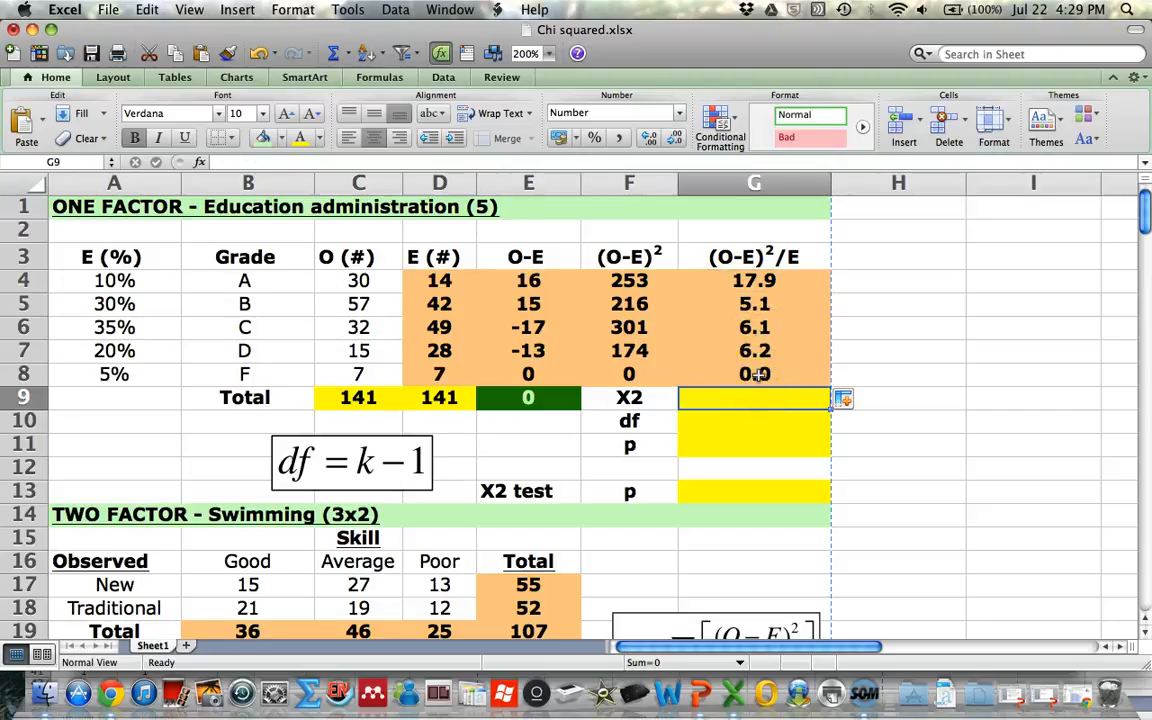
pyautogui.write('=sum')
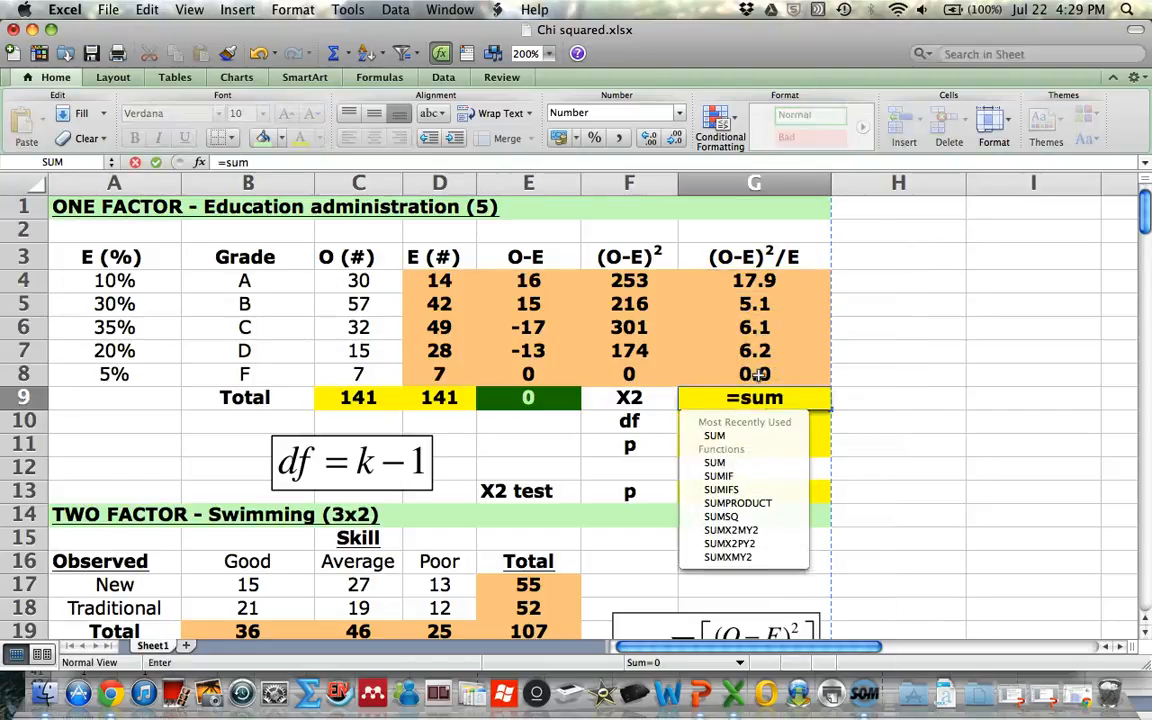
pyautogui.write('(')
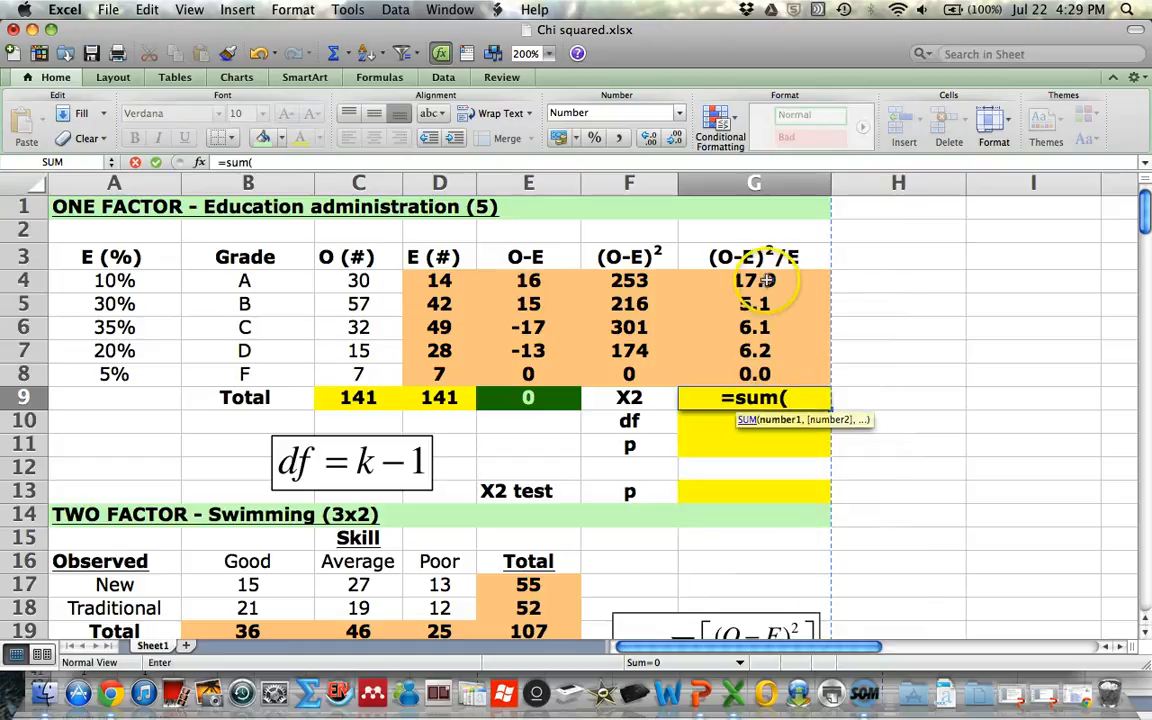
pyautogui.moveTo(766, 281); pyautogui.dragTo(766, 372)
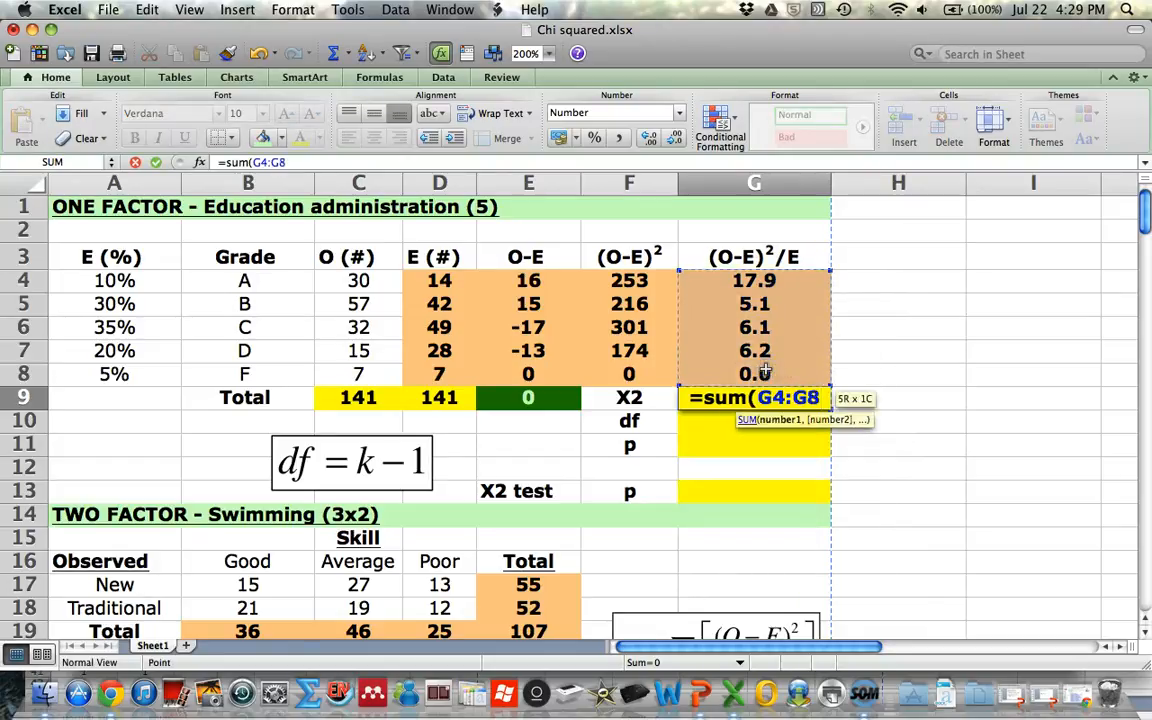
pyautogui.write(')')
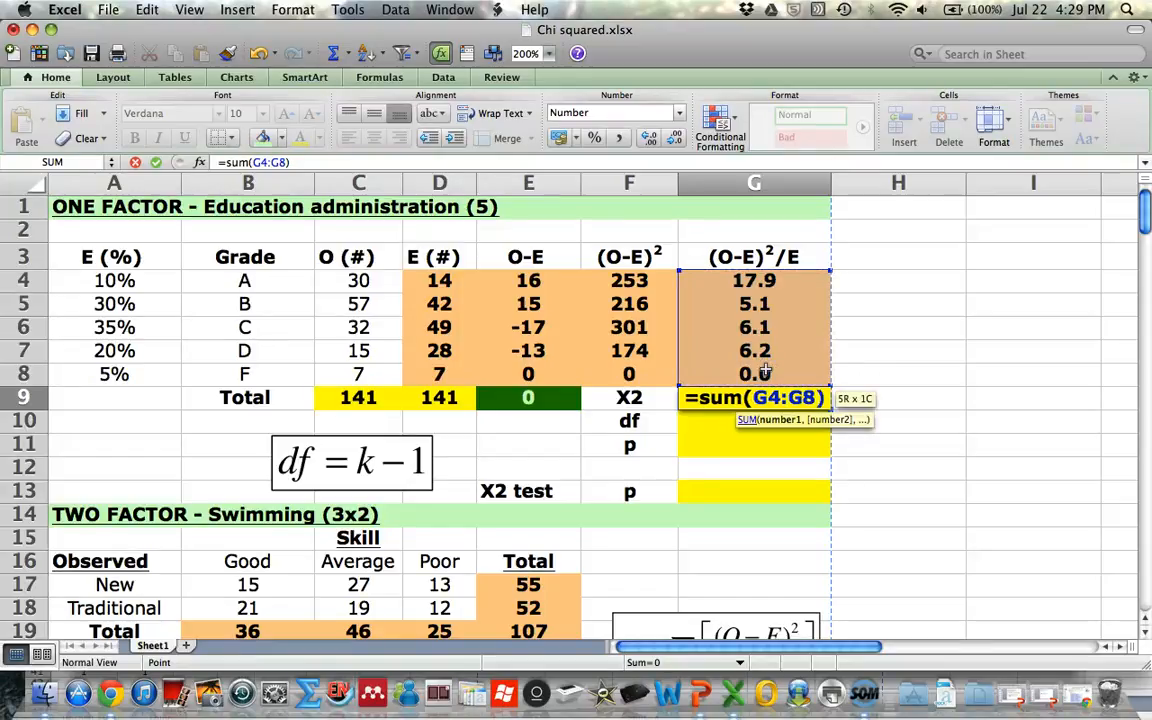
pyautogui.press('Return')
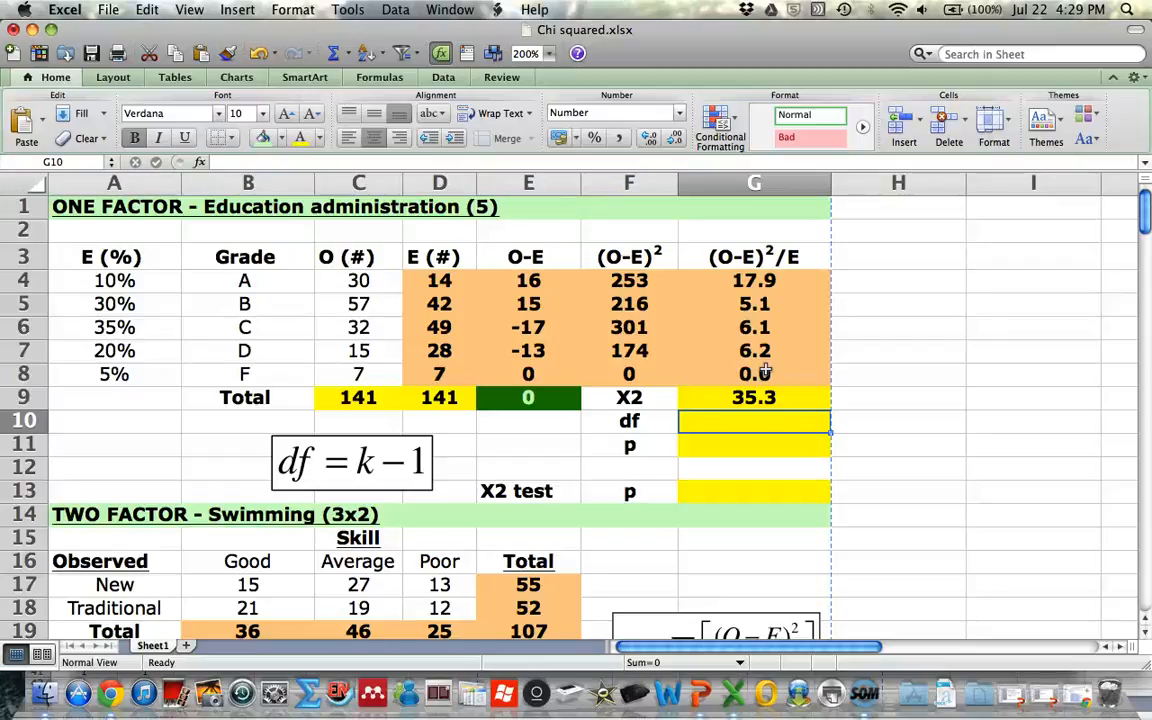
# Step: Enter 4 as the degrees of freedom in G10 and calculate the p value in G11 with =chidist(G9,G10)
pyautogui.write('4')
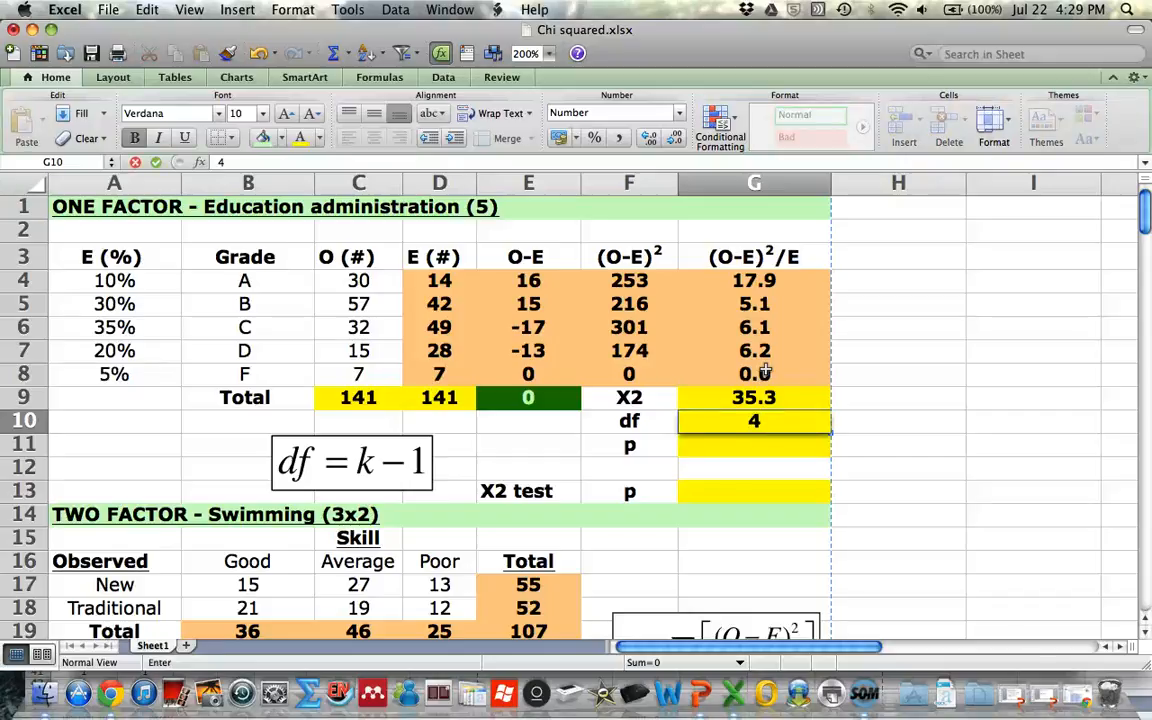
pyautogui.press('Return')
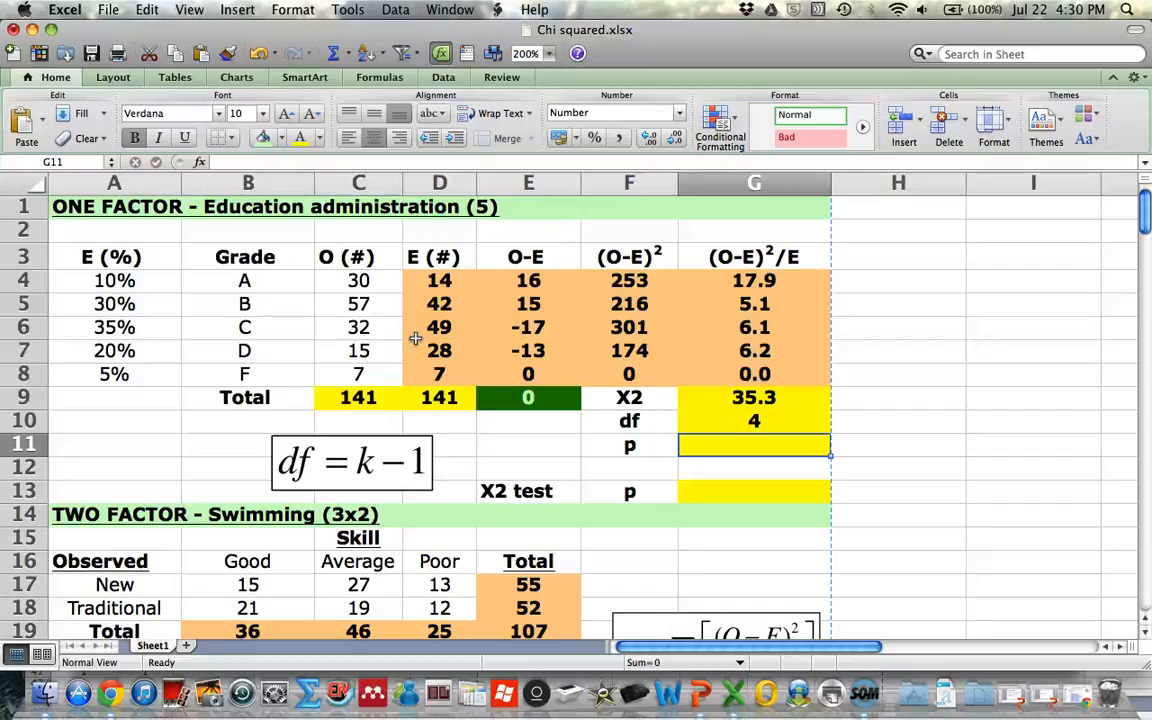
pyautogui.write('=')
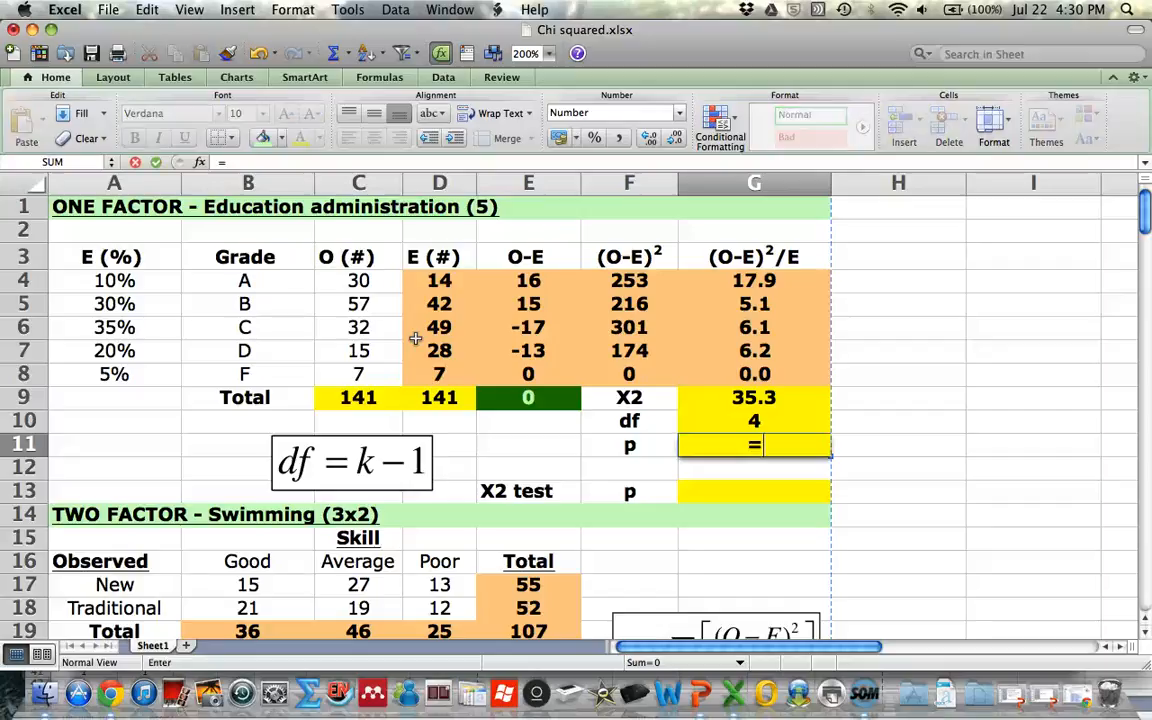
pyautogui.write('chidist')
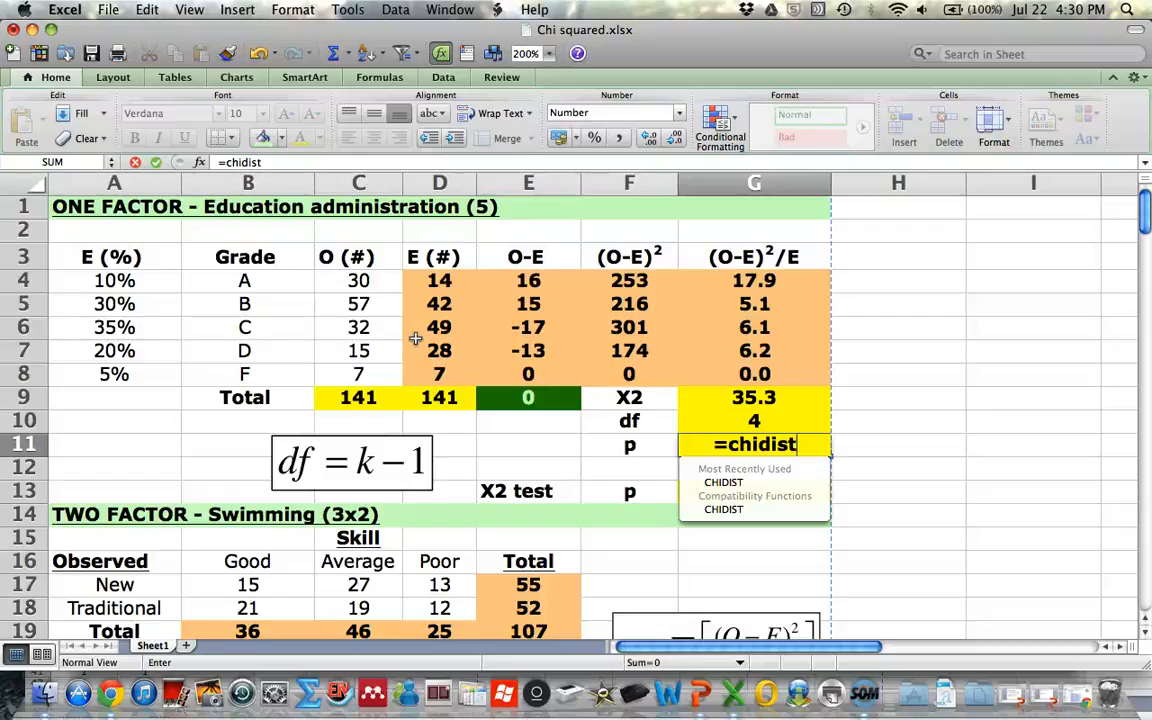
pyautogui.write('(')
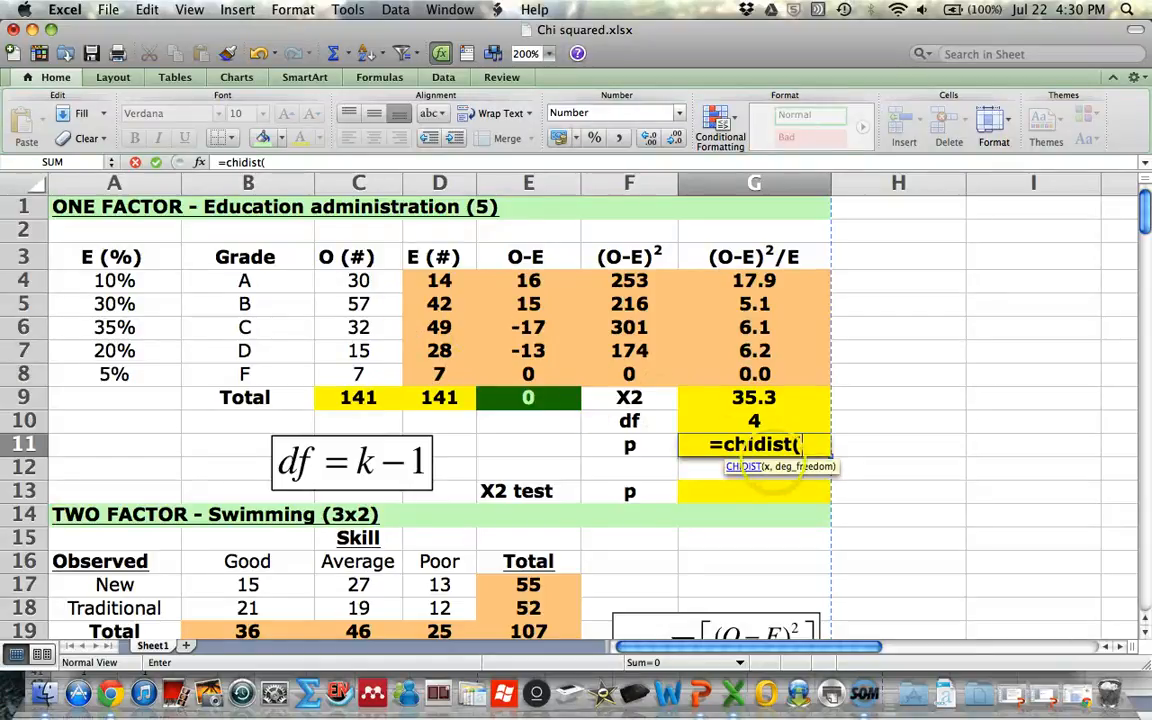
pyautogui.click(762, 468)
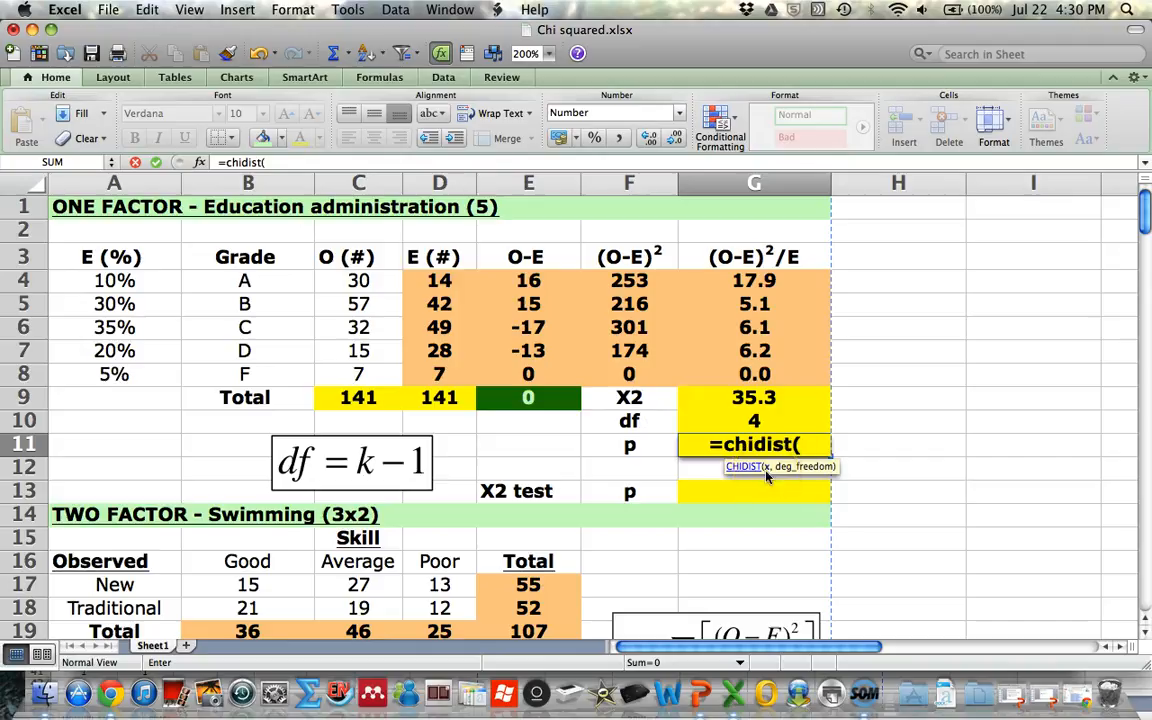
pyautogui.click(774, 400)
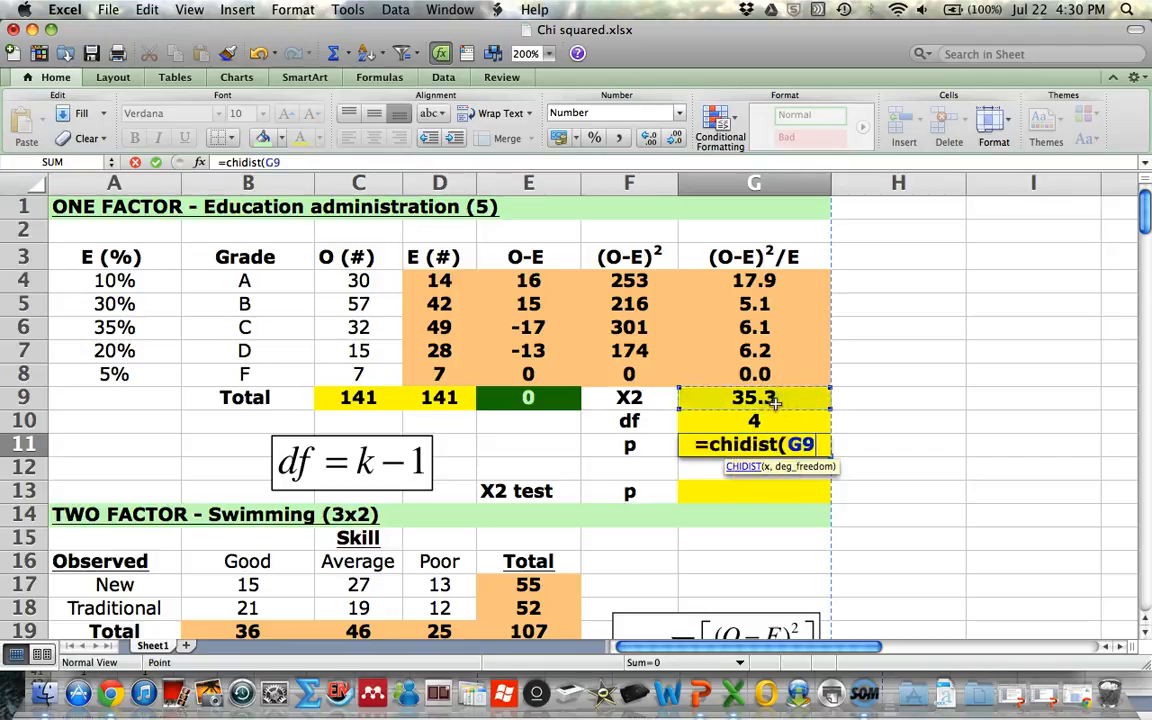
pyautogui.write(',')
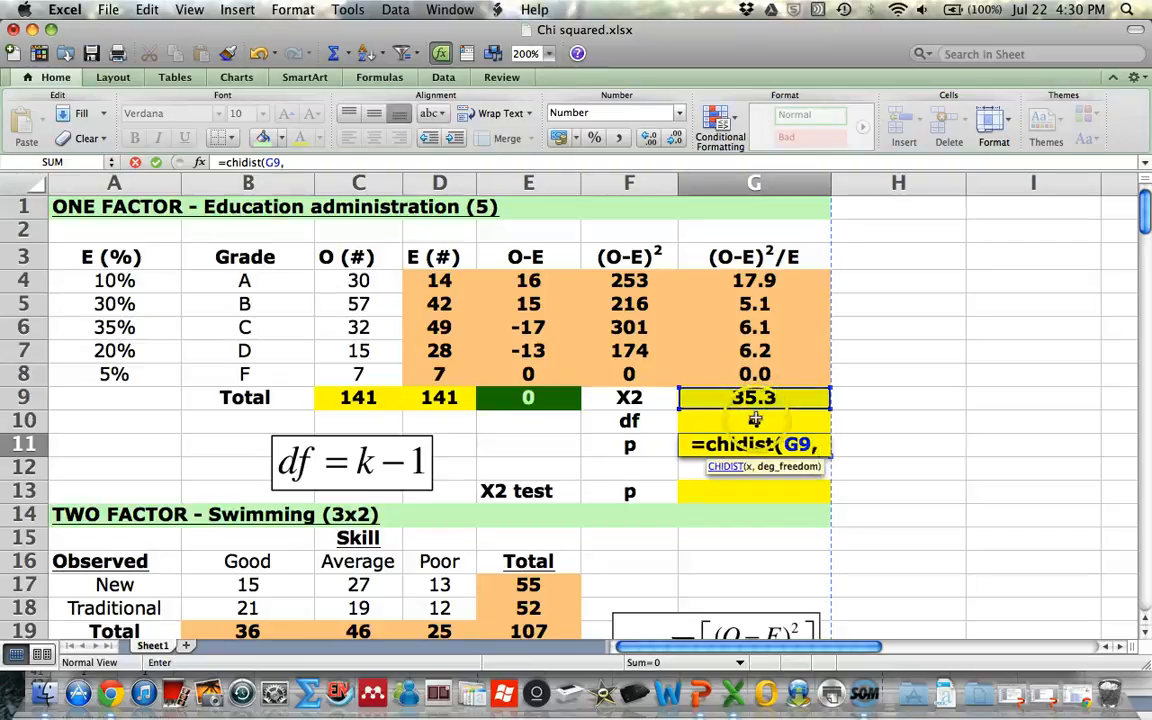
pyautogui.click(756, 421)
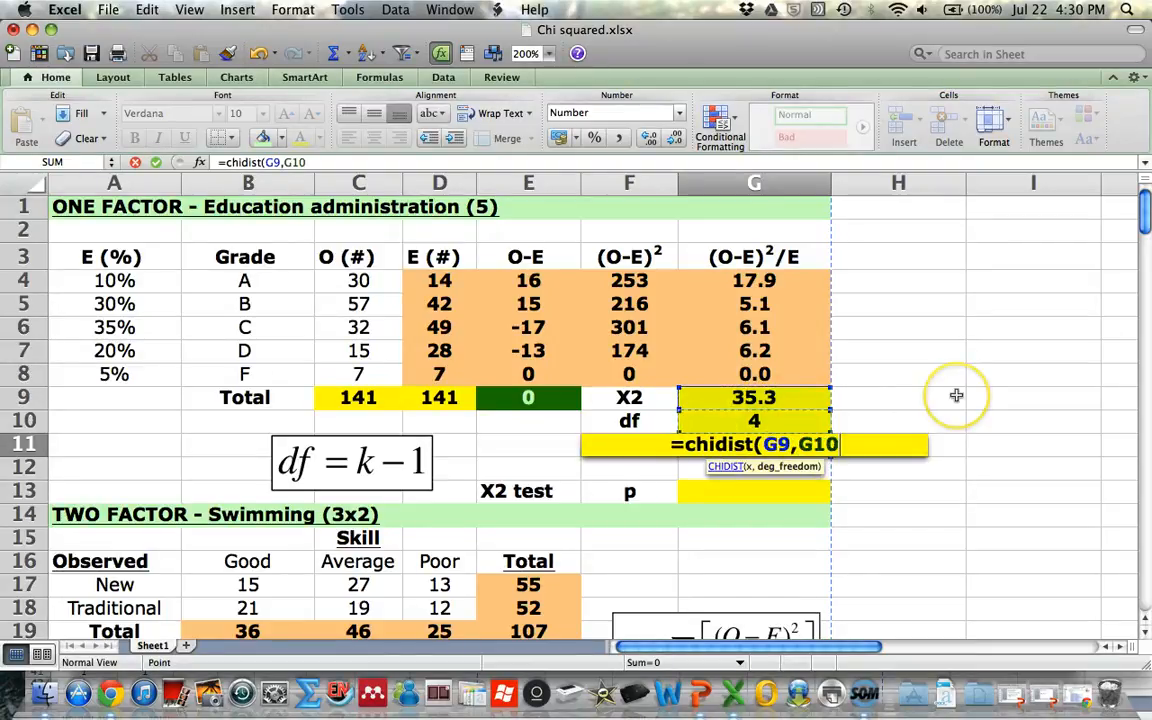
pyautogui.write(')')
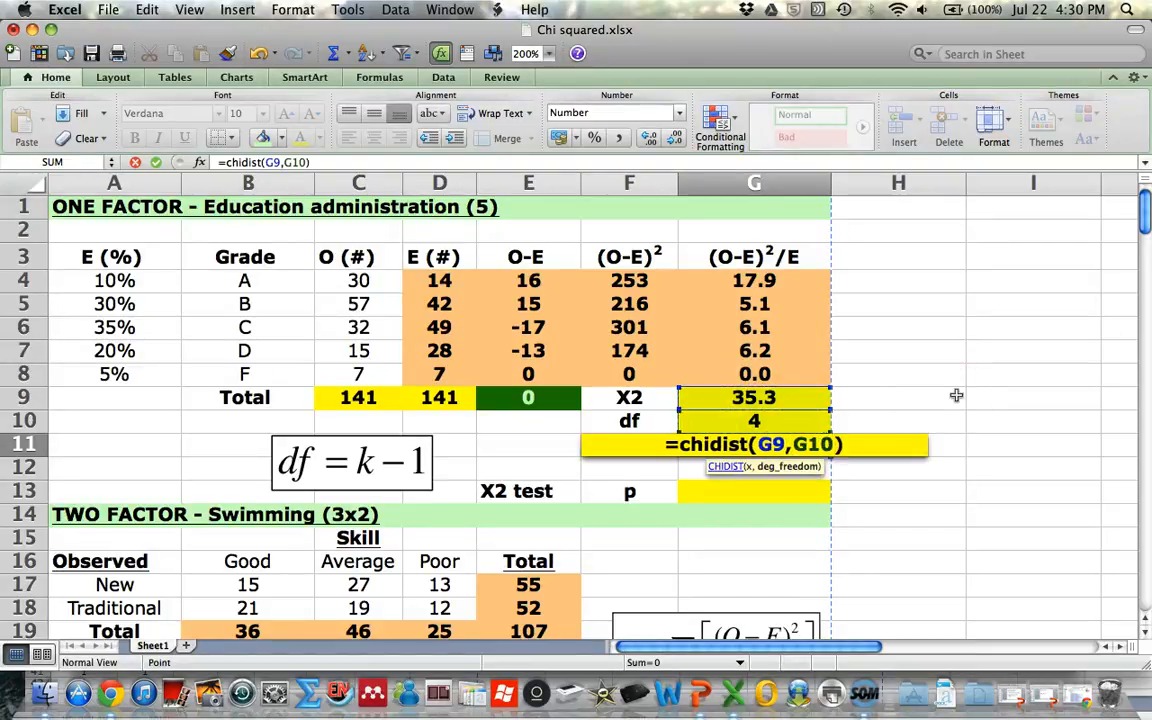
pyautogui.press('Return')
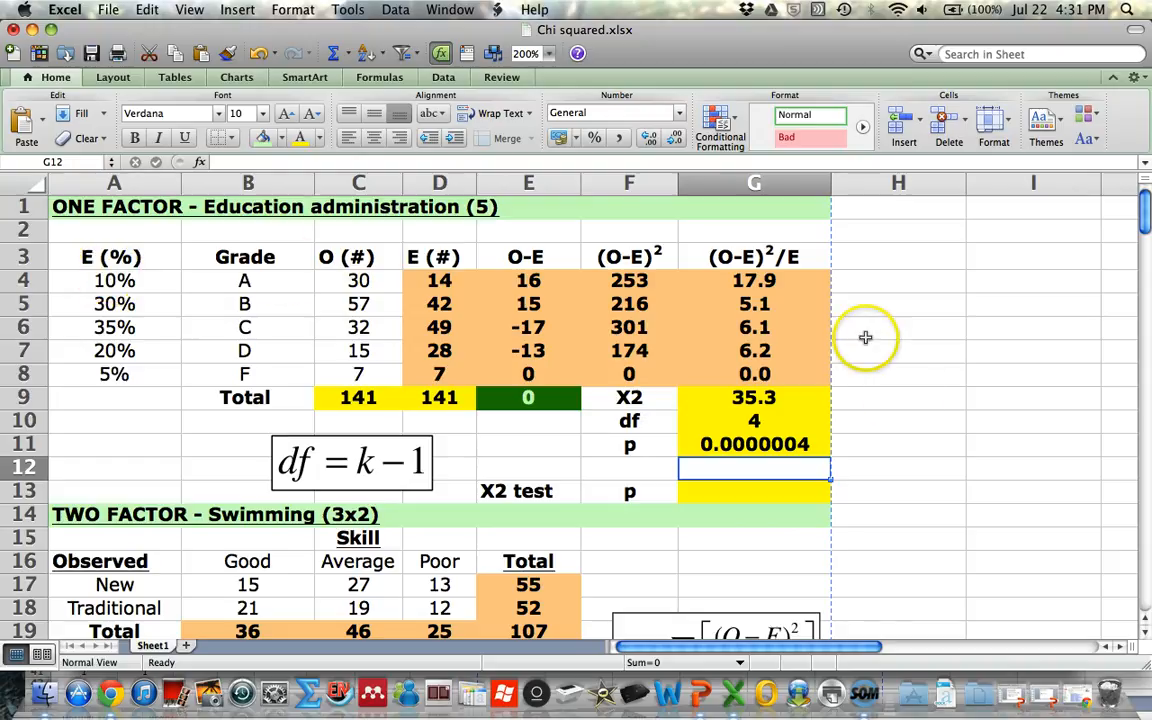
# Step: Calculate the X2 test p value in G13 from the observed and expected counts with =chitest(C4:C8,D4:D8)
pyautogui.click(743, 487)
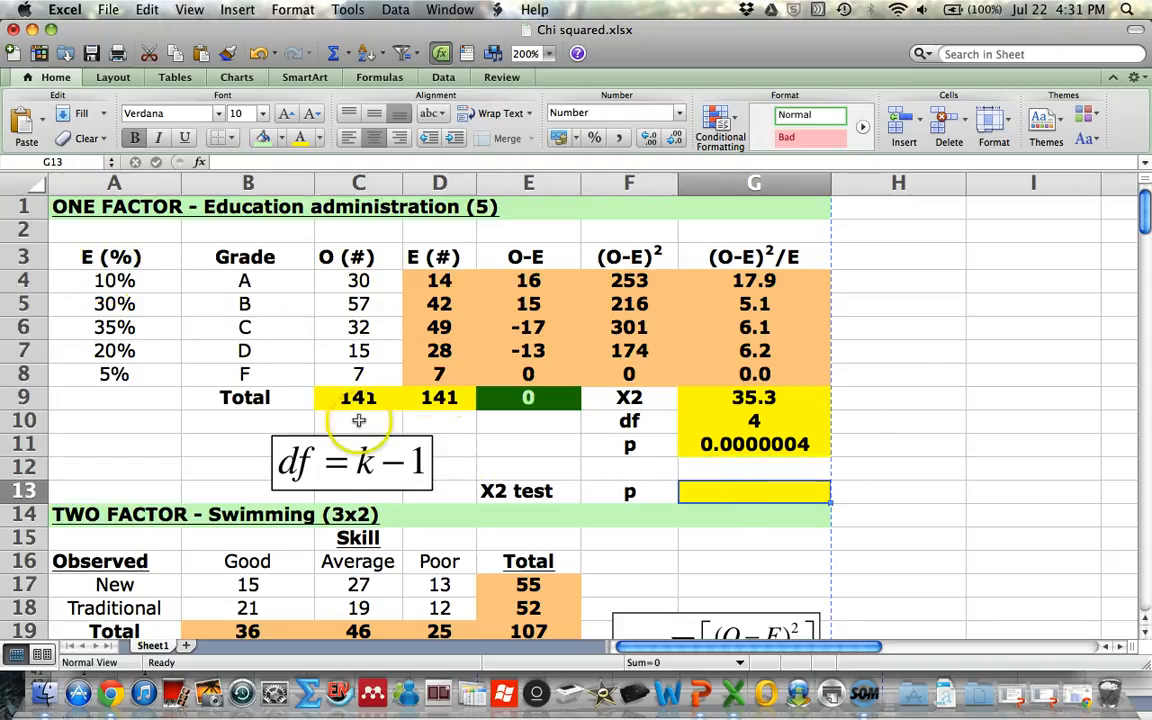
pyautogui.moveTo(360, 280); pyautogui.dragTo(380, 376)
pyautogui.moveTo(439, 281); pyautogui.dragTo(438, 376)
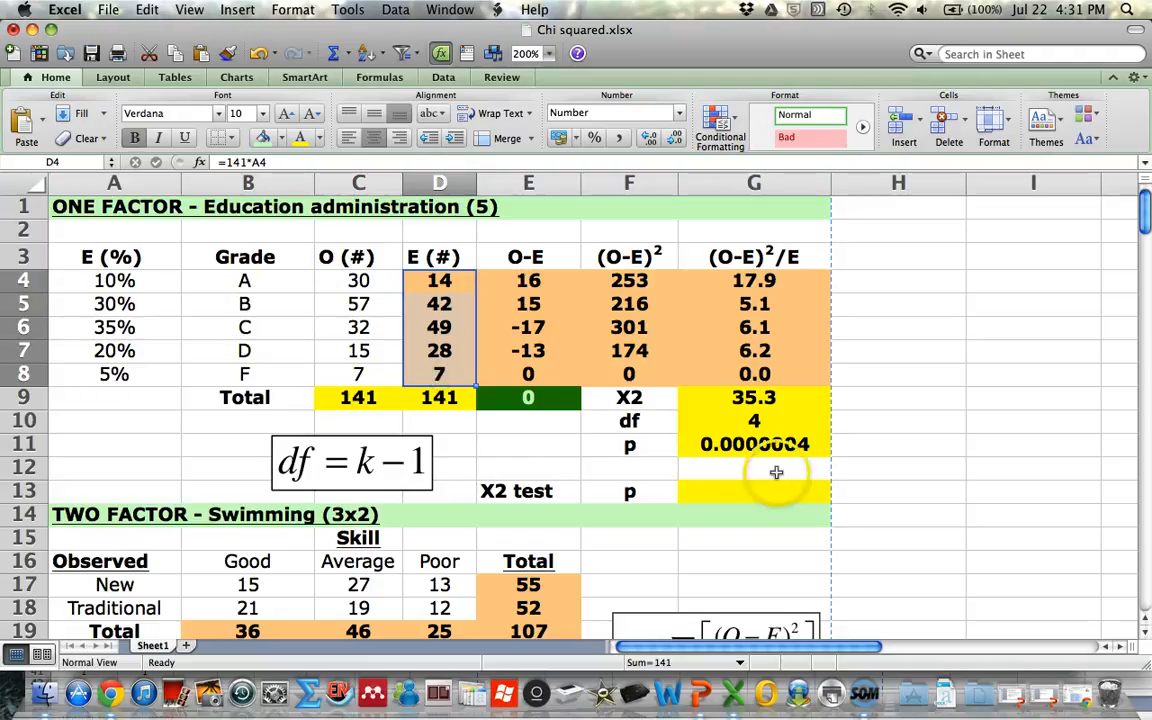
pyautogui.click(745, 488)
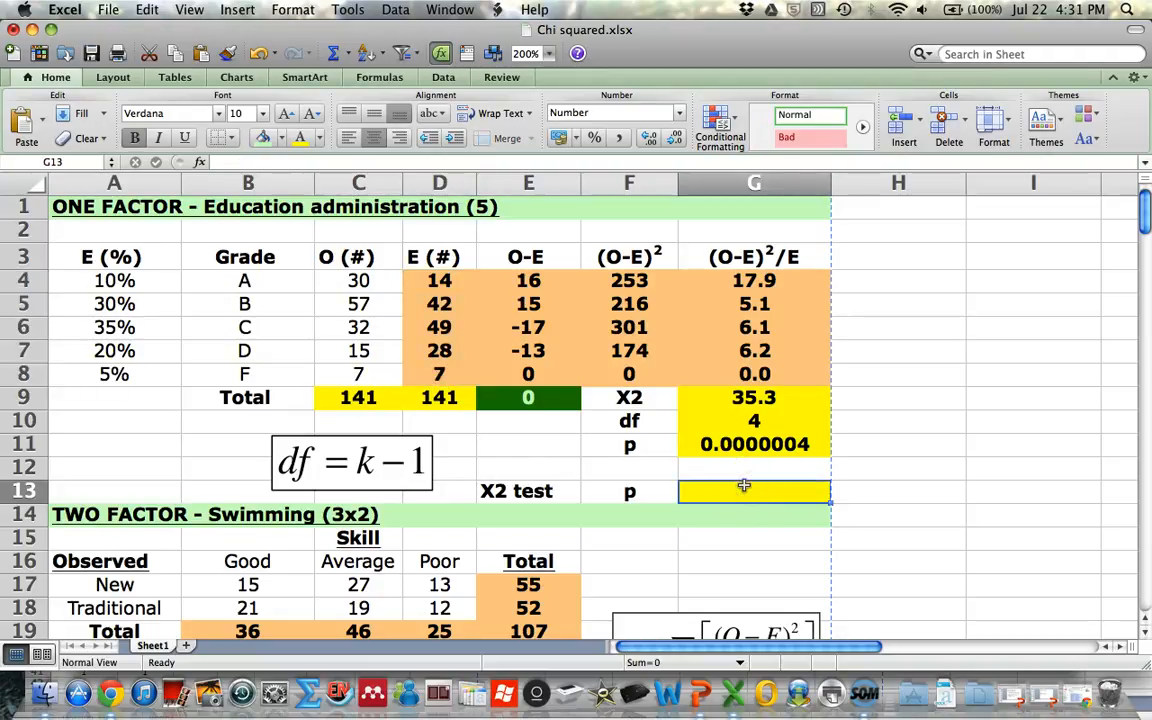
pyautogui.write('=')
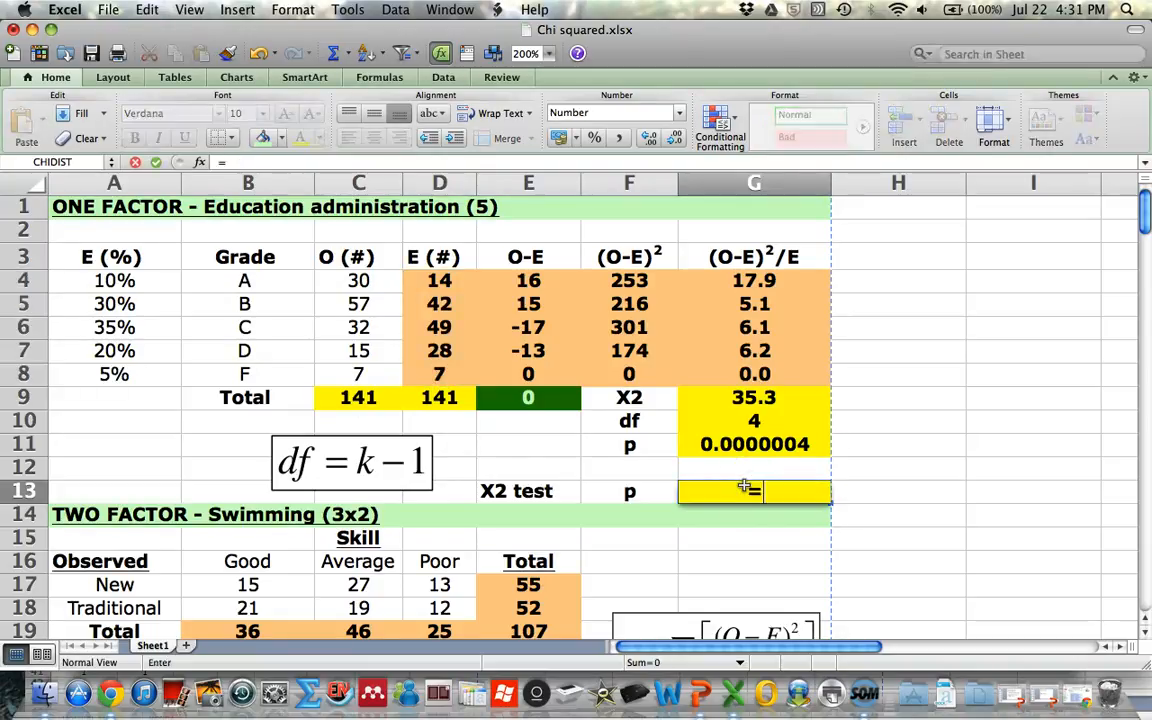
pyautogui.write('ch')
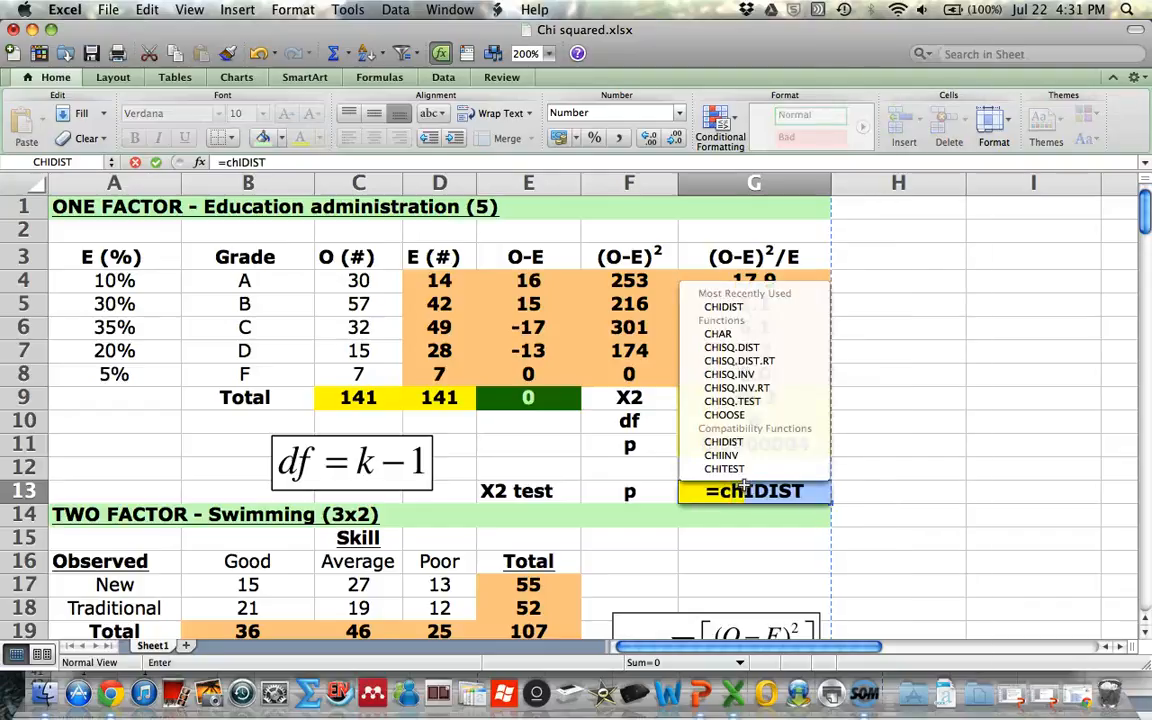
pyautogui.write('i')
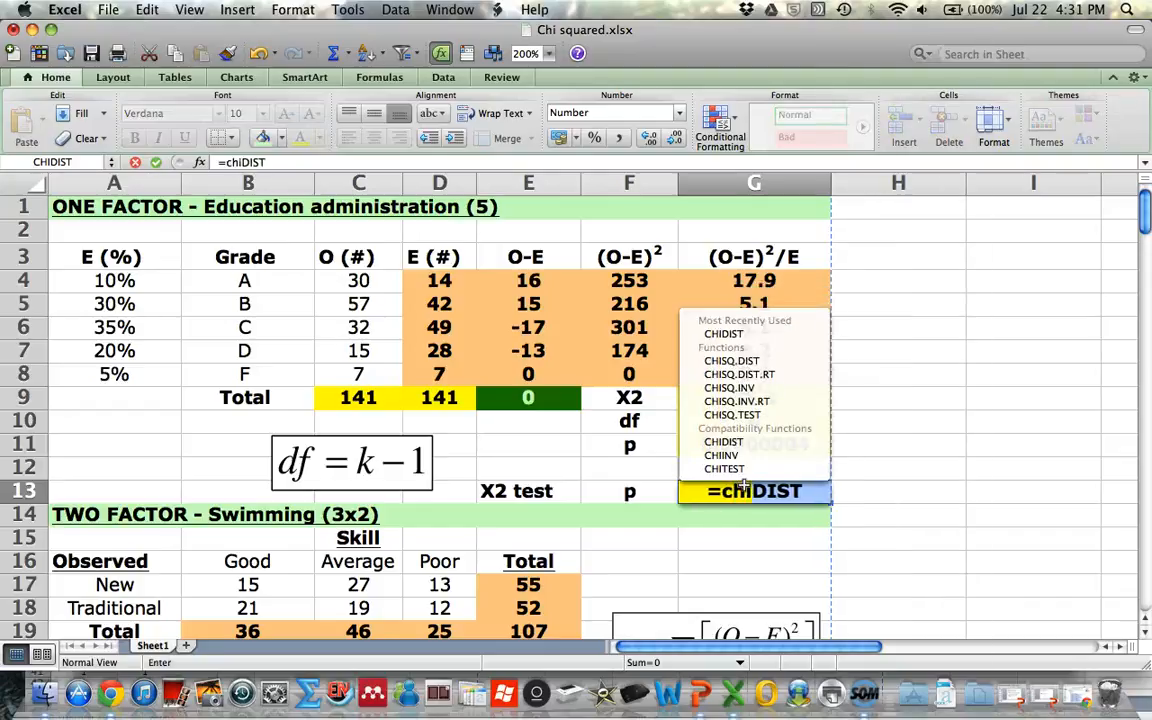
pyautogui.write('test')
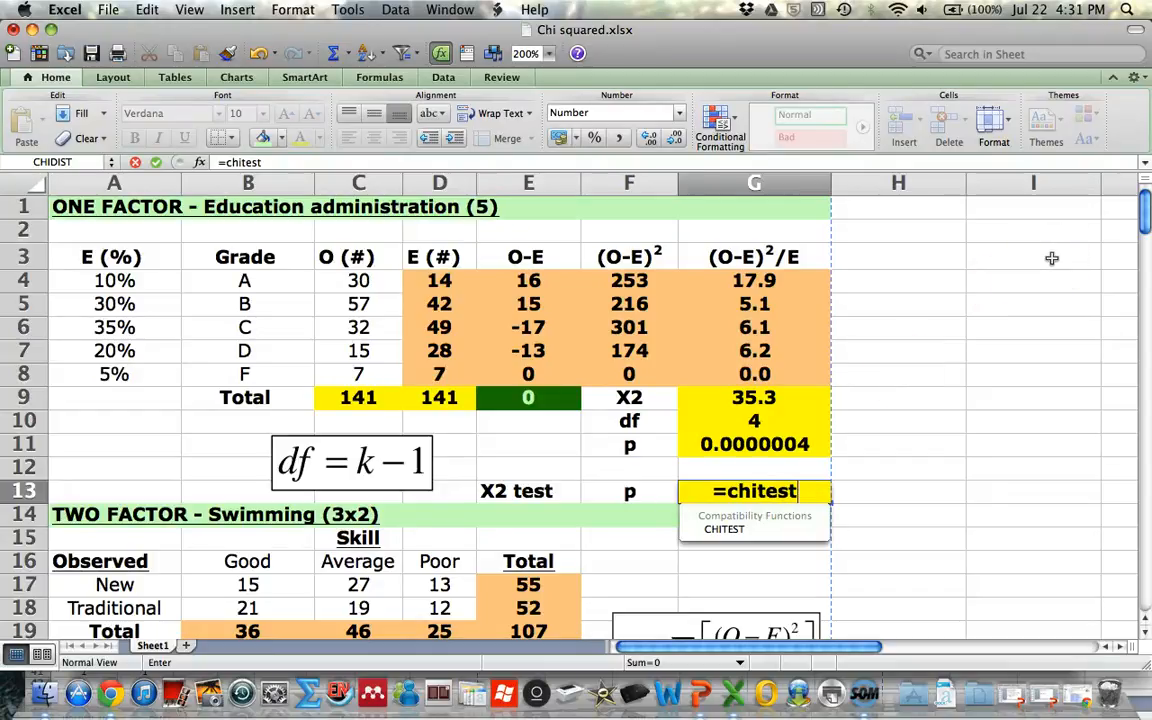
pyautogui.write('(')
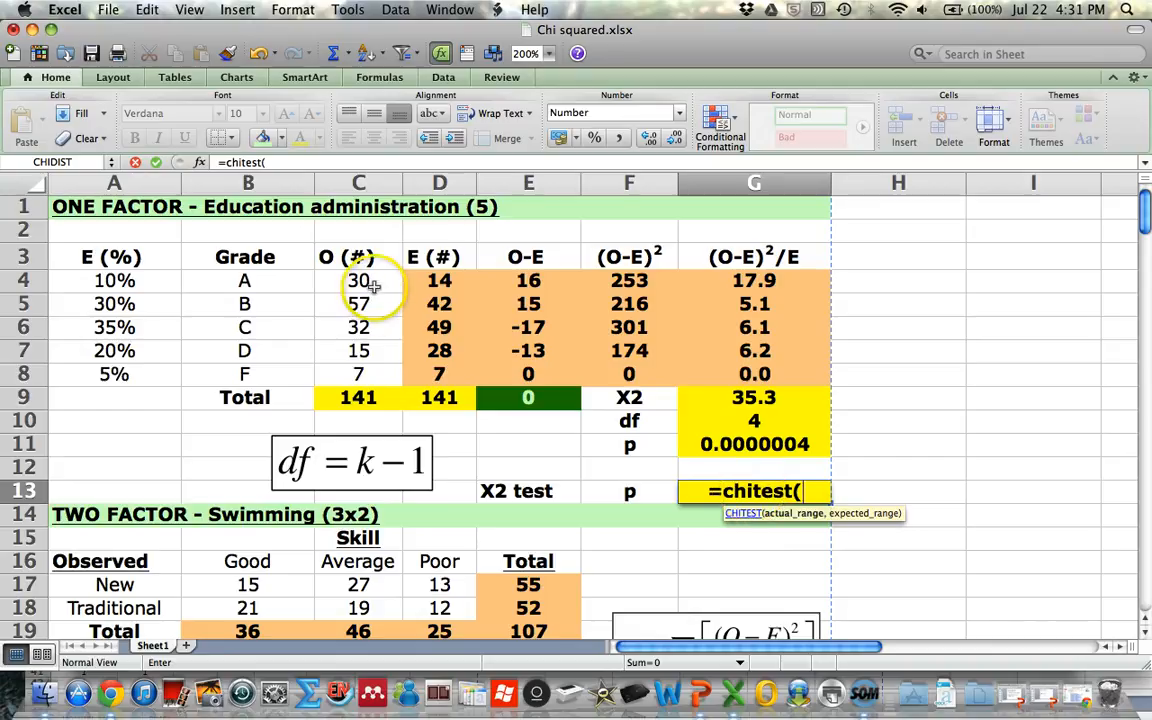
pyautogui.moveTo(352, 281); pyautogui.dragTo(389, 372)
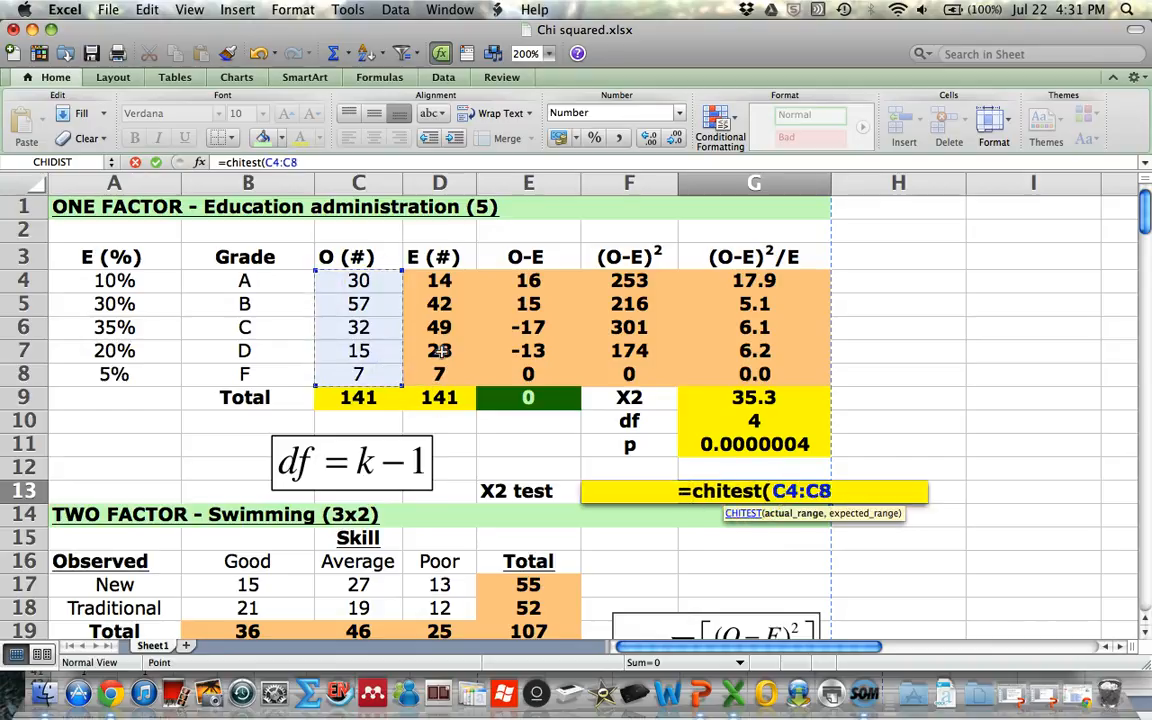
pyautogui.write(',')
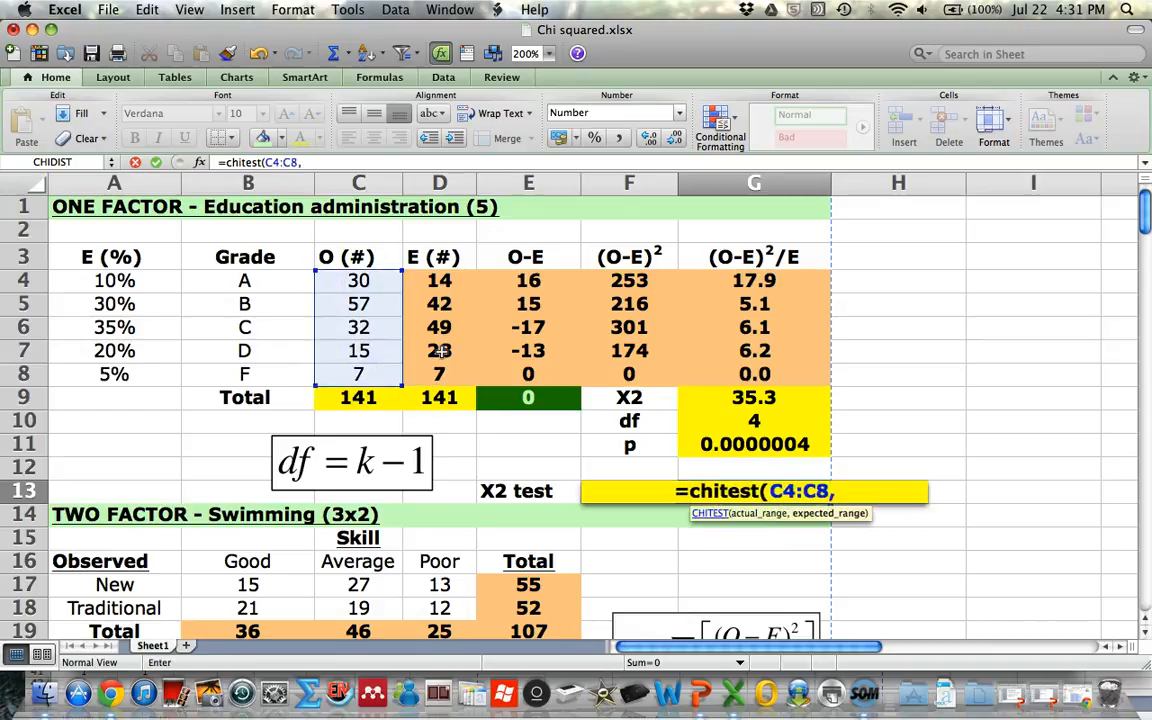
pyautogui.click(443, 281)
pyautogui.moveTo(443, 281); pyautogui.dragTo(443, 371)
pyautogui.write(')')
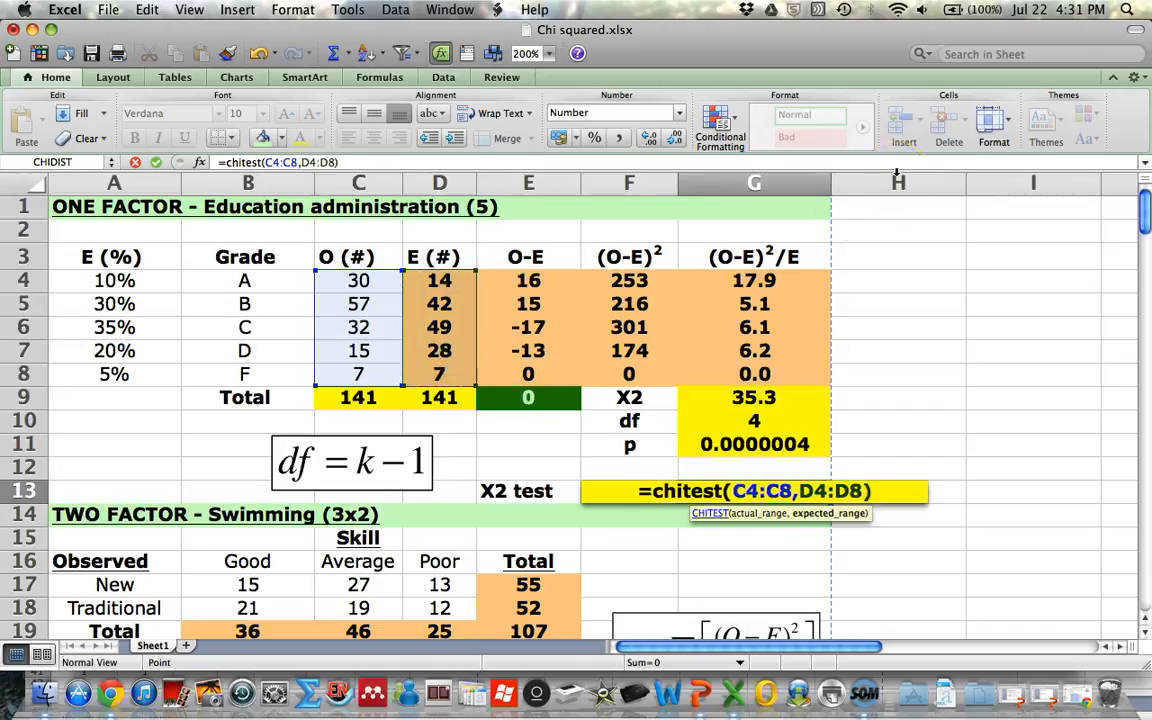
pyautogui.press('Return')
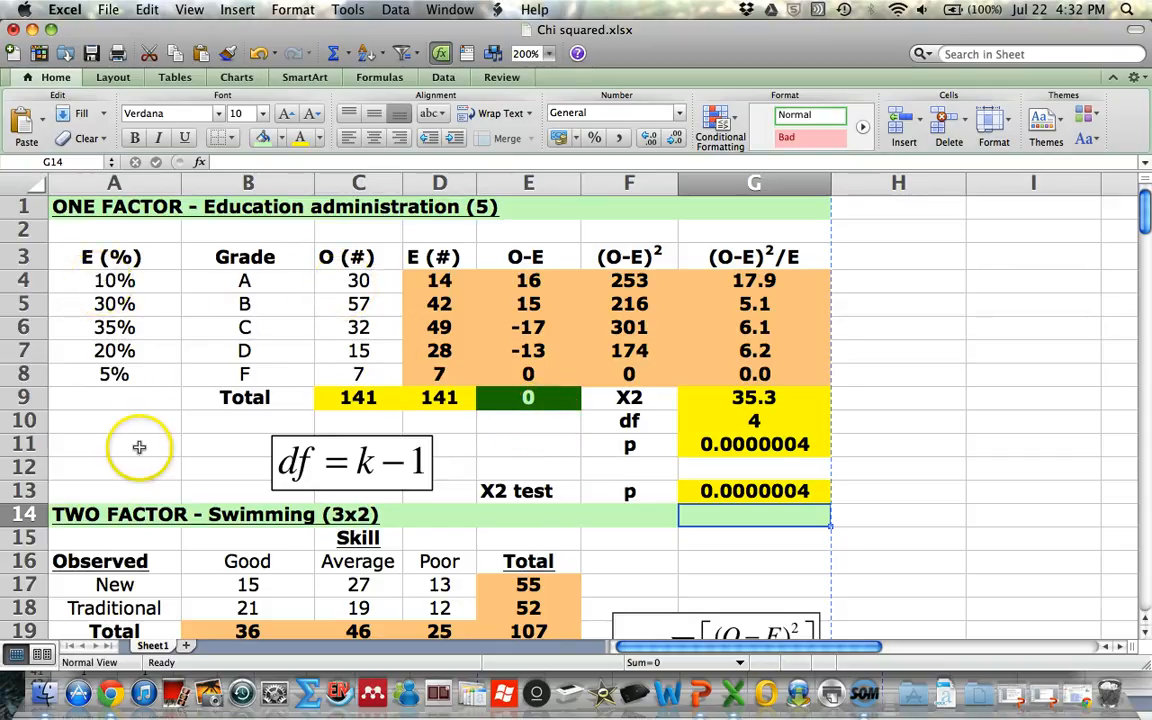
# Step: Select the New and Traditional row labels in A17:A18 to examine the observed table of the two-factor swimming section
pyautogui.scroll(-3, 140, 470)
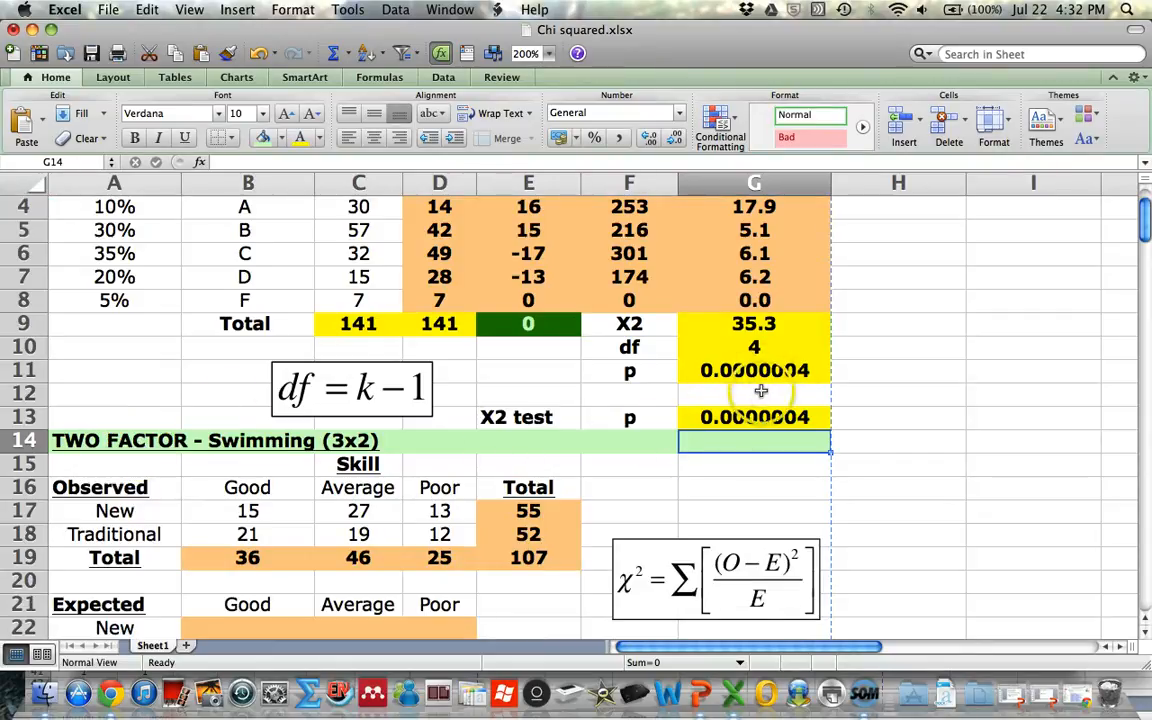
pyautogui.scroll(-4, 571, 531)
pyautogui.scroll(-5, 571, 531)
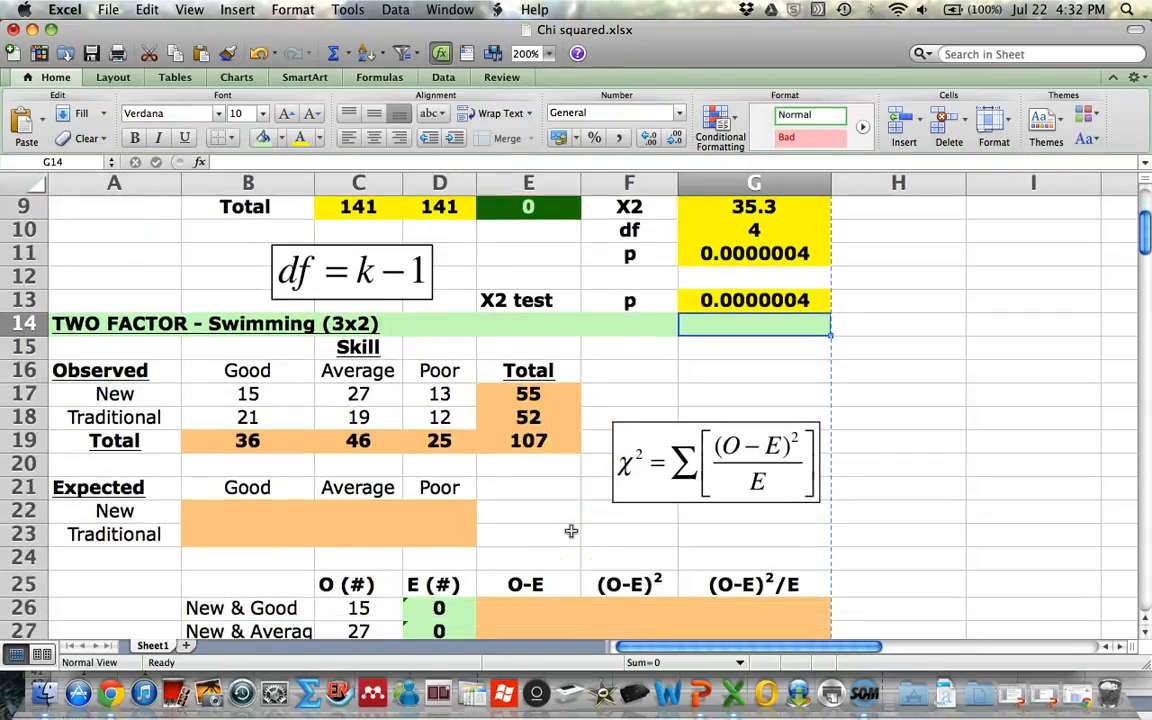
pyautogui.scroll(-1, 571, 531)
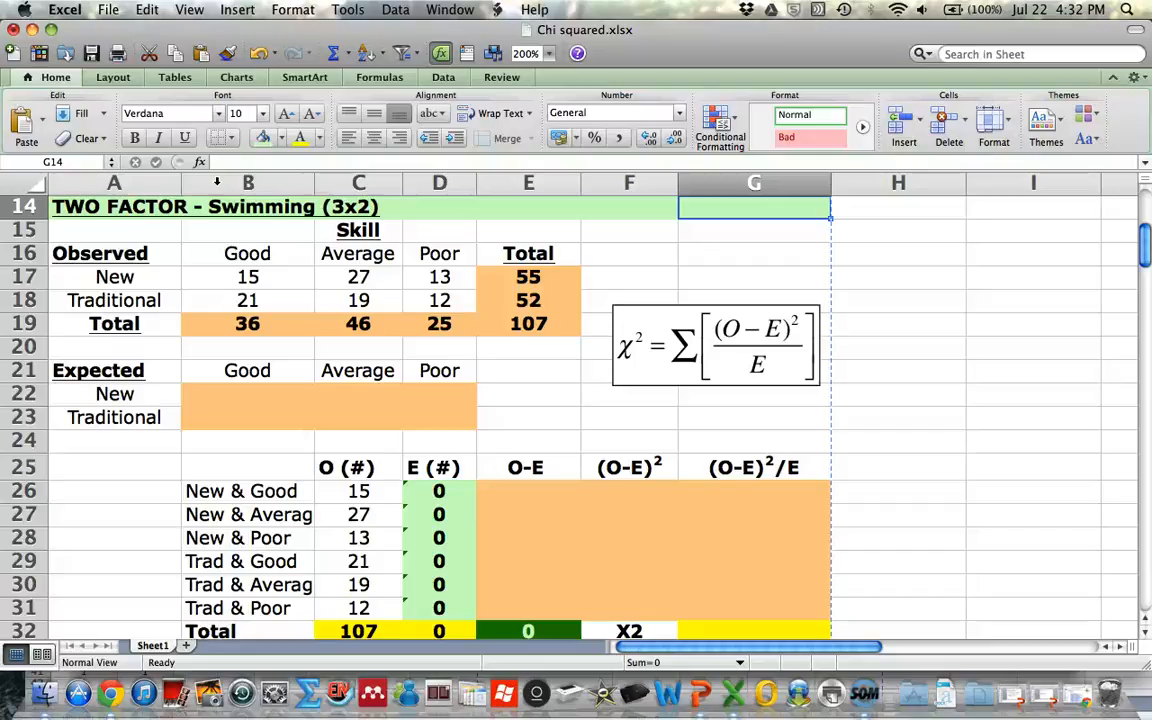
pyautogui.moveTo(90, 276); pyautogui.dragTo(96, 300)
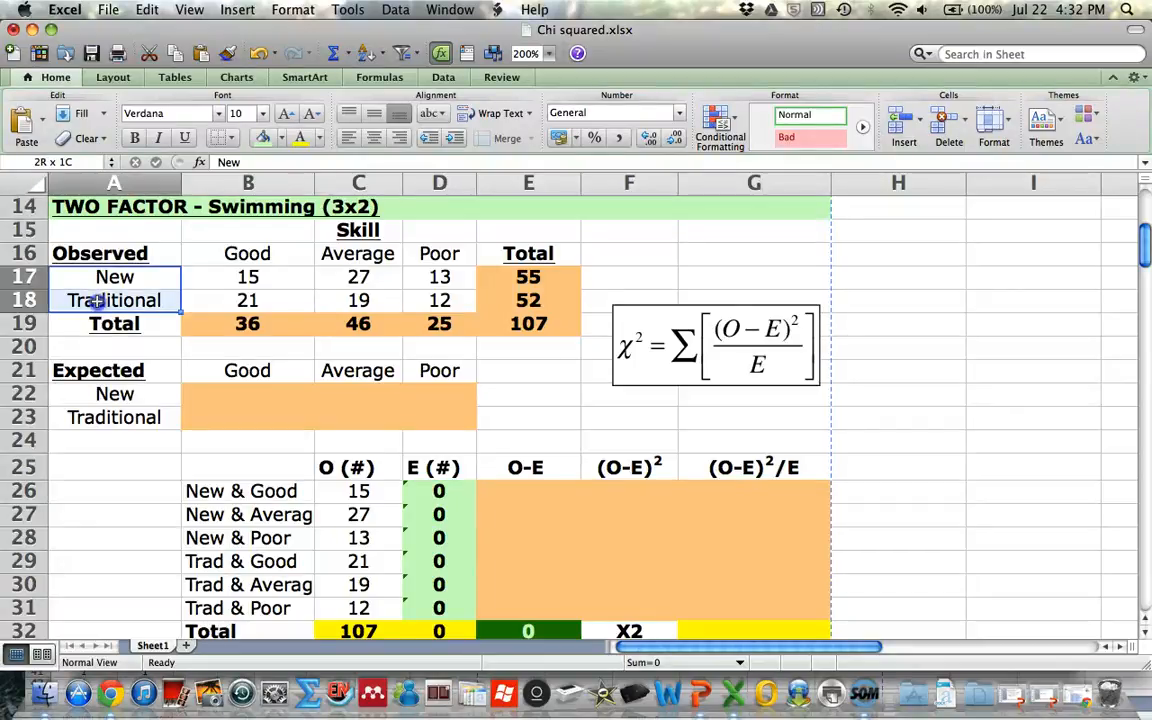
# Step: Select the skill headings in B16:D16 and the observed counts in B17:D18 to examine the swimming table's categories and data
pyautogui.moveTo(188, 252); pyautogui.dragTo(453, 257)
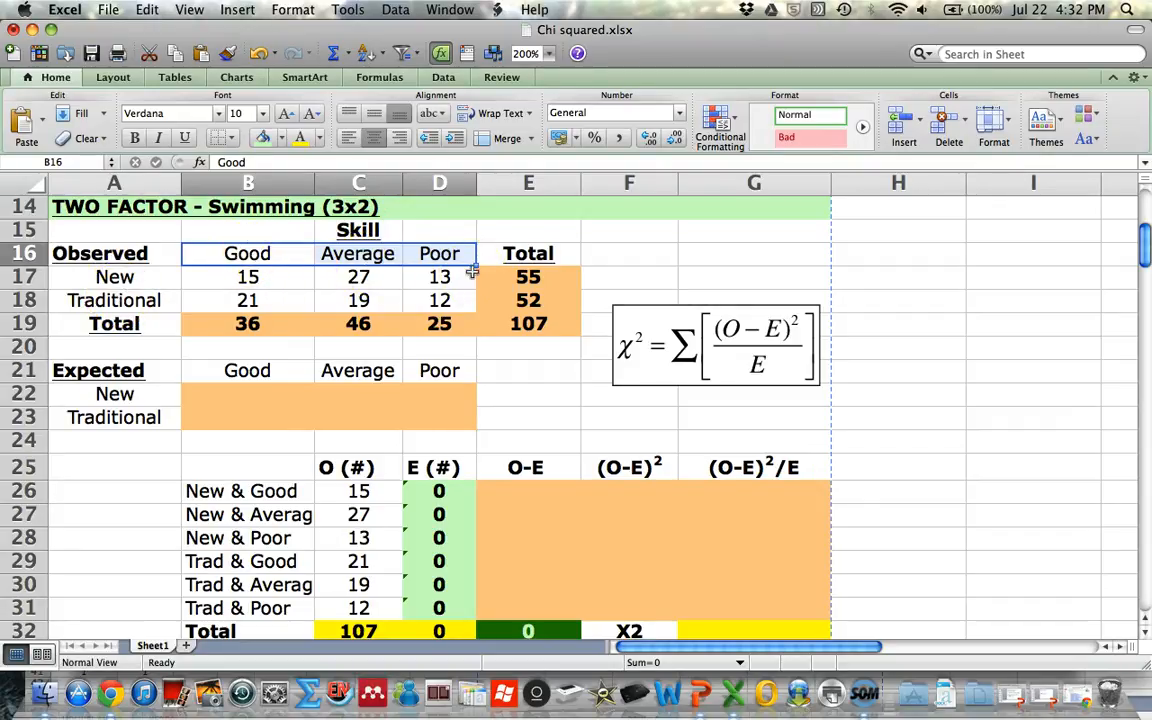
pyautogui.click(252, 277)
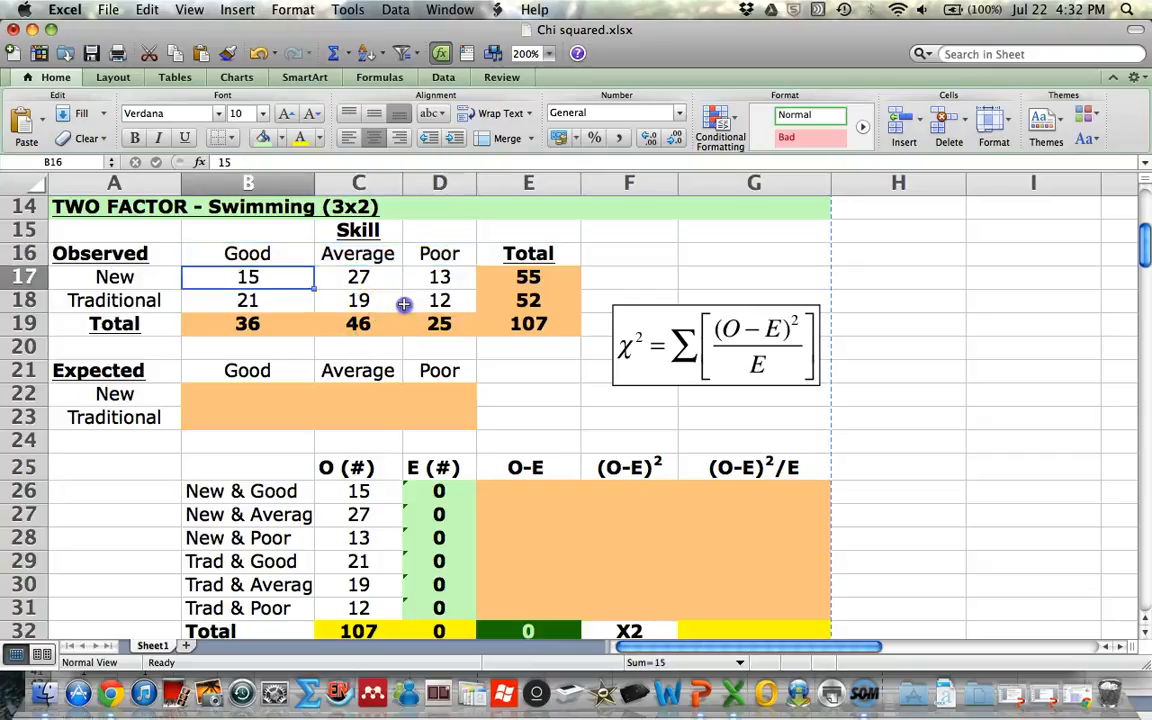
pyautogui.keyDown('shift'); pyautogui.click(420, 301); pyautogui.keyUp('shift')
# Step: Re-enter the New row total in E17 of the observed table as =sum(B17:D17)
pyautogui.click(515, 280)
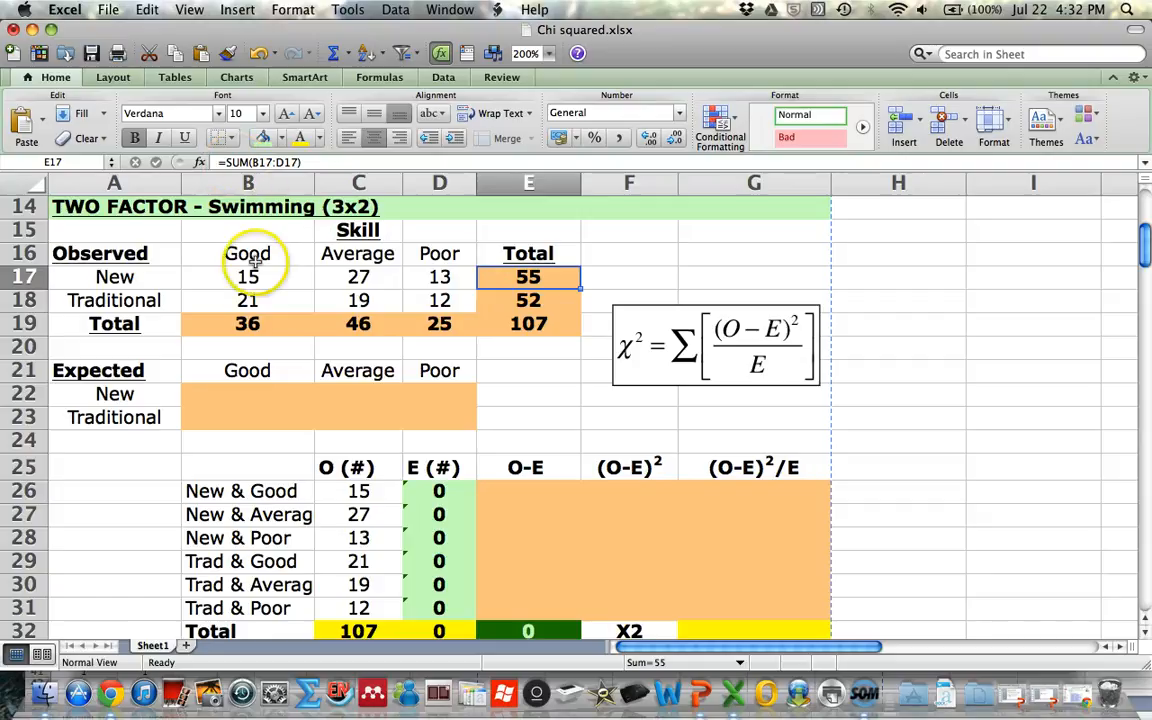
pyautogui.doubleClick(555, 274)
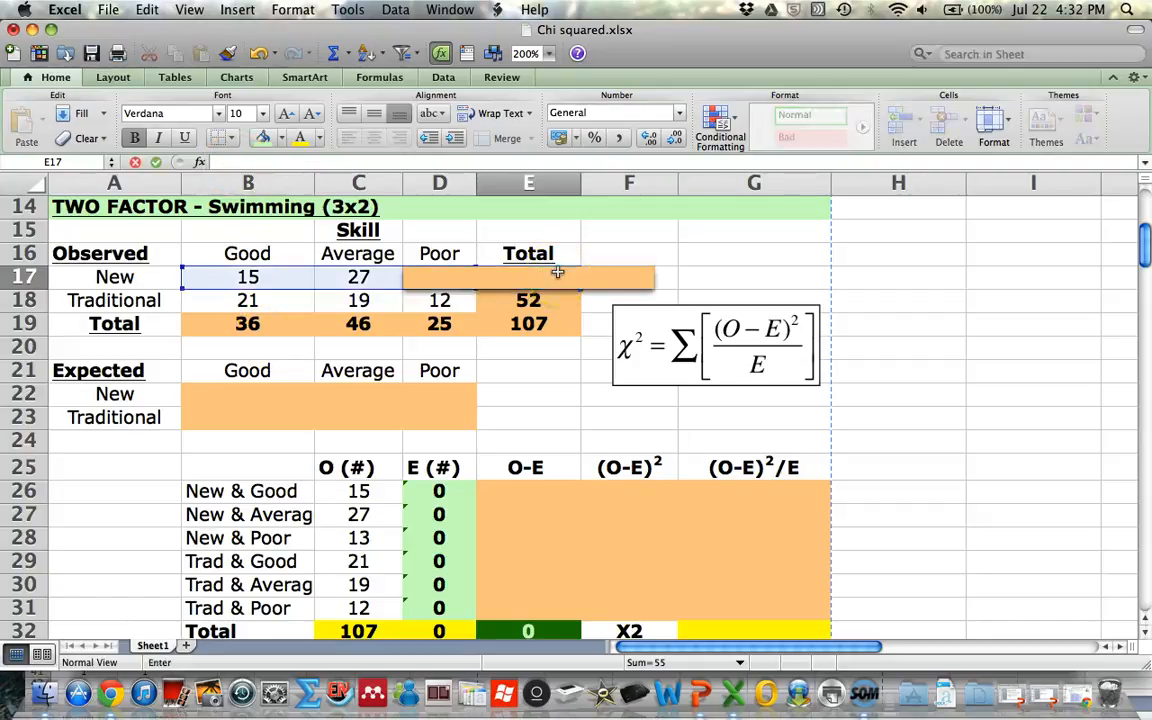
pyautogui.write('=sum')
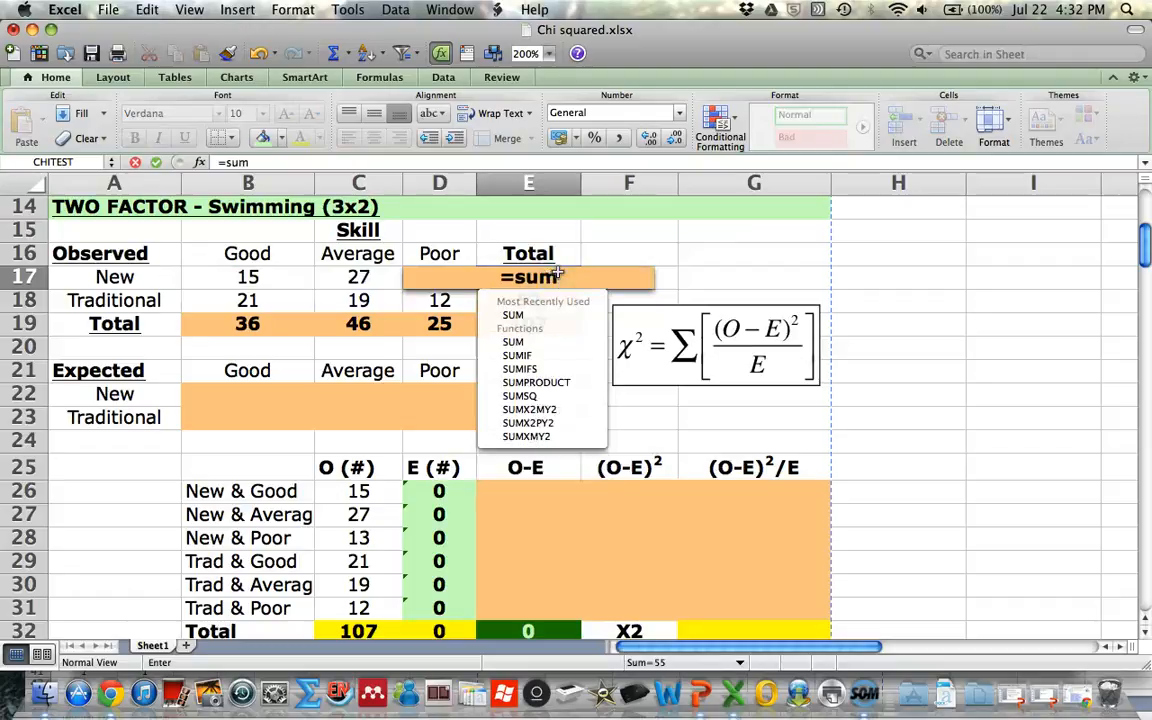
pyautogui.write('(')
pyautogui.click(288, 277)
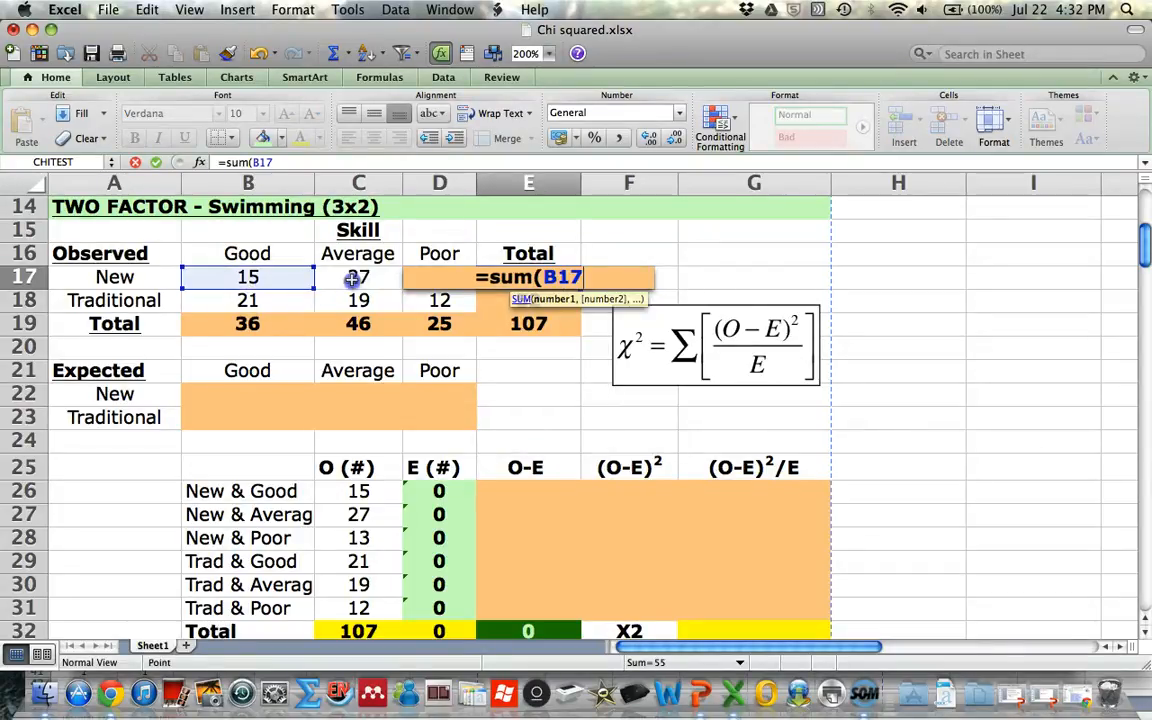
pyautogui.moveTo(352, 280); pyautogui.dragTo(424, 280)
pyautogui.write(')')
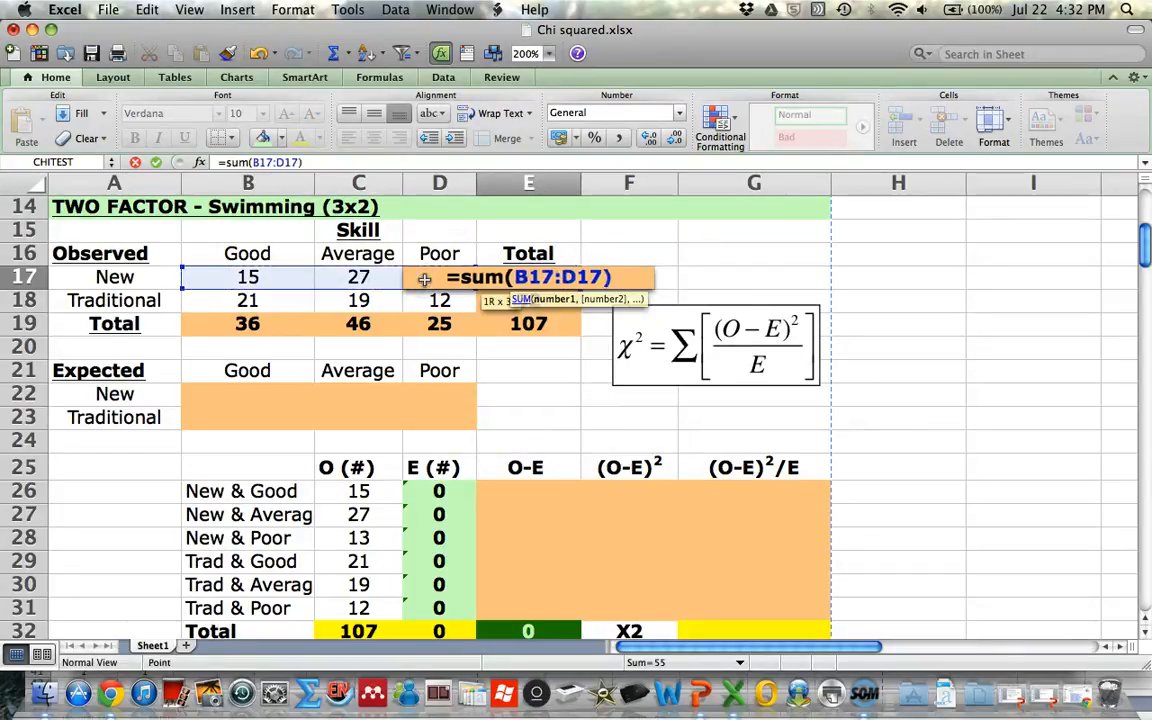
pyautogui.press('Return')
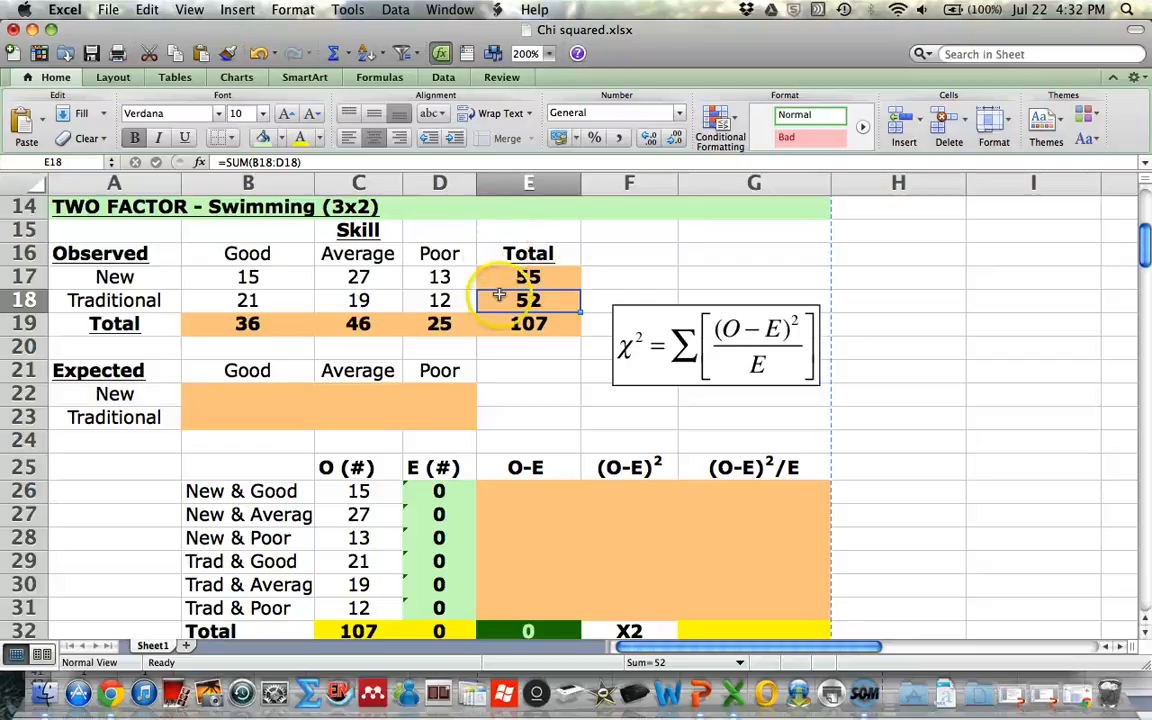
# Step: Examine the row total formulas in E17 and E18 and the skill column total formulas in B19, C19 and D19
pyautogui.click(531, 276)
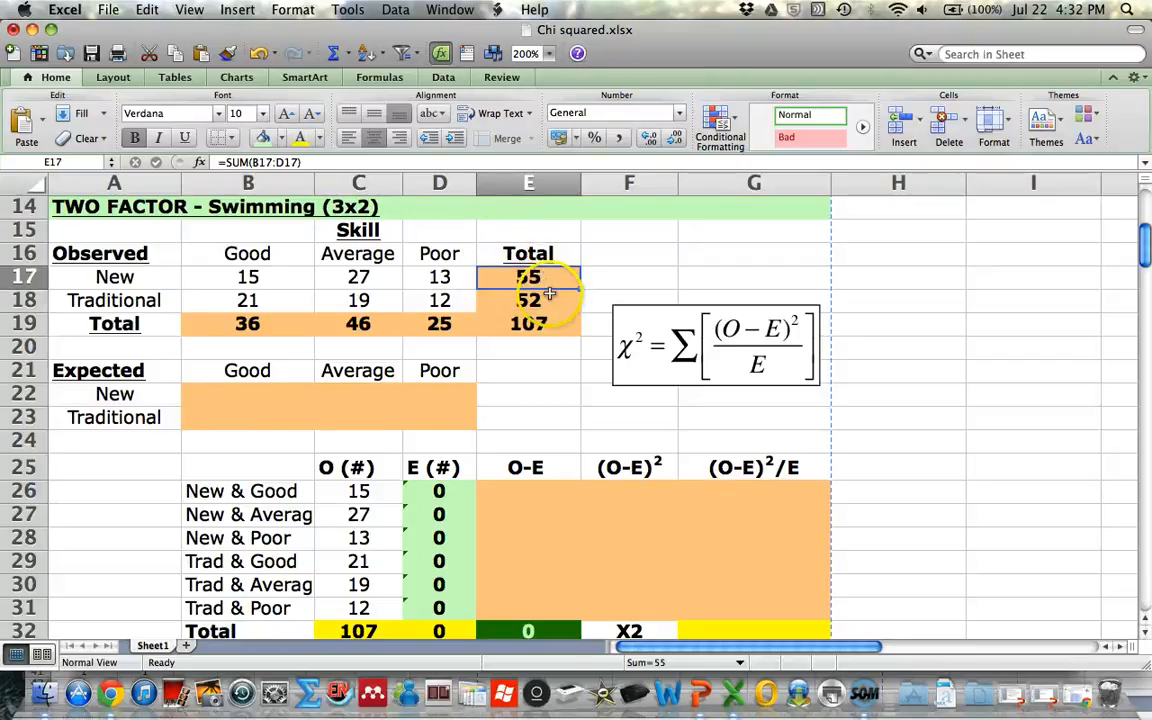
pyautogui.click(548, 299)
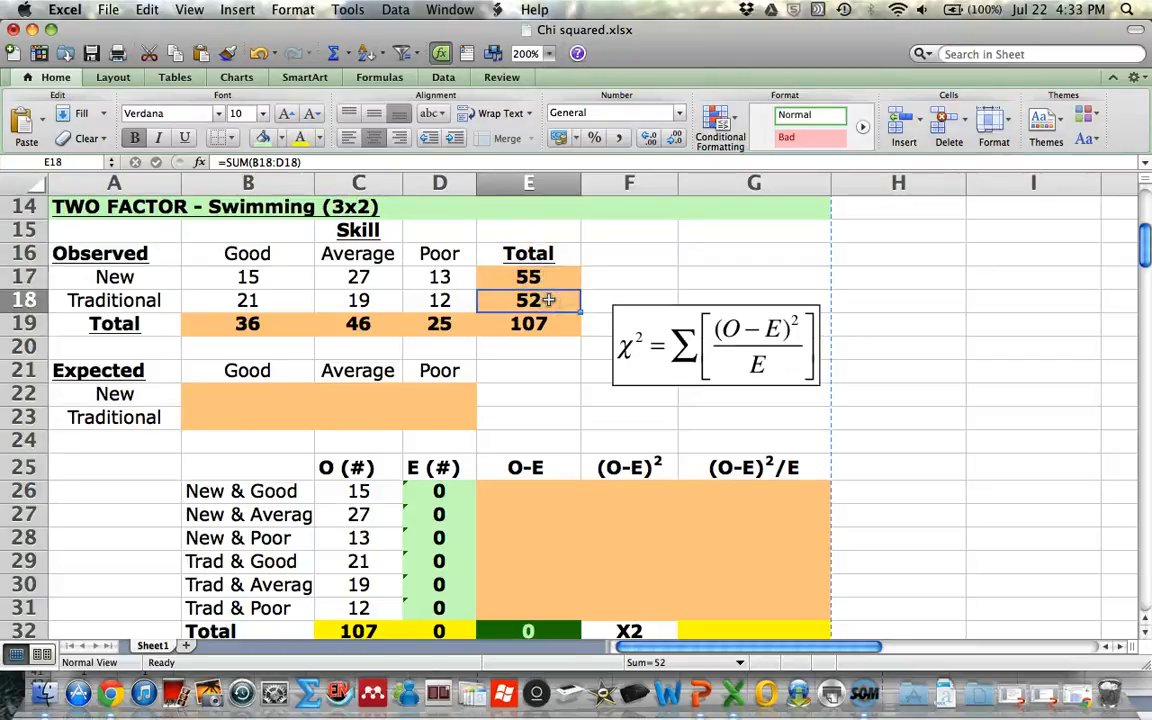
pyautogui.click(248, 323)
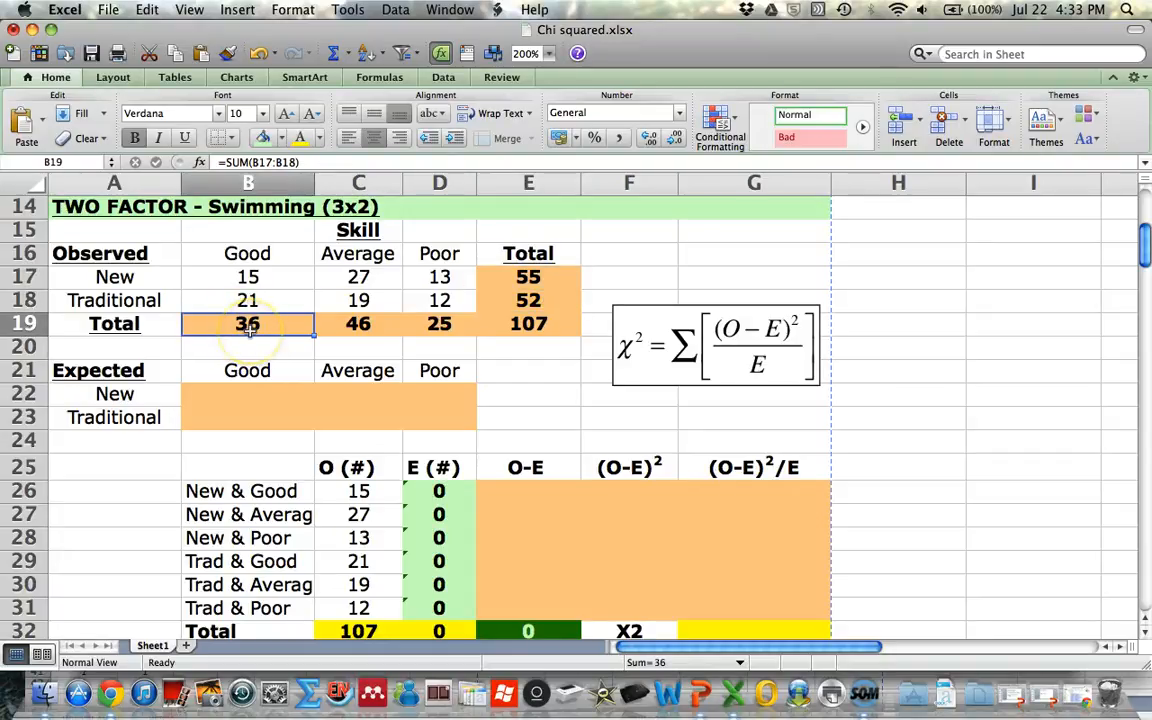
pyautogui.click(350, 320)
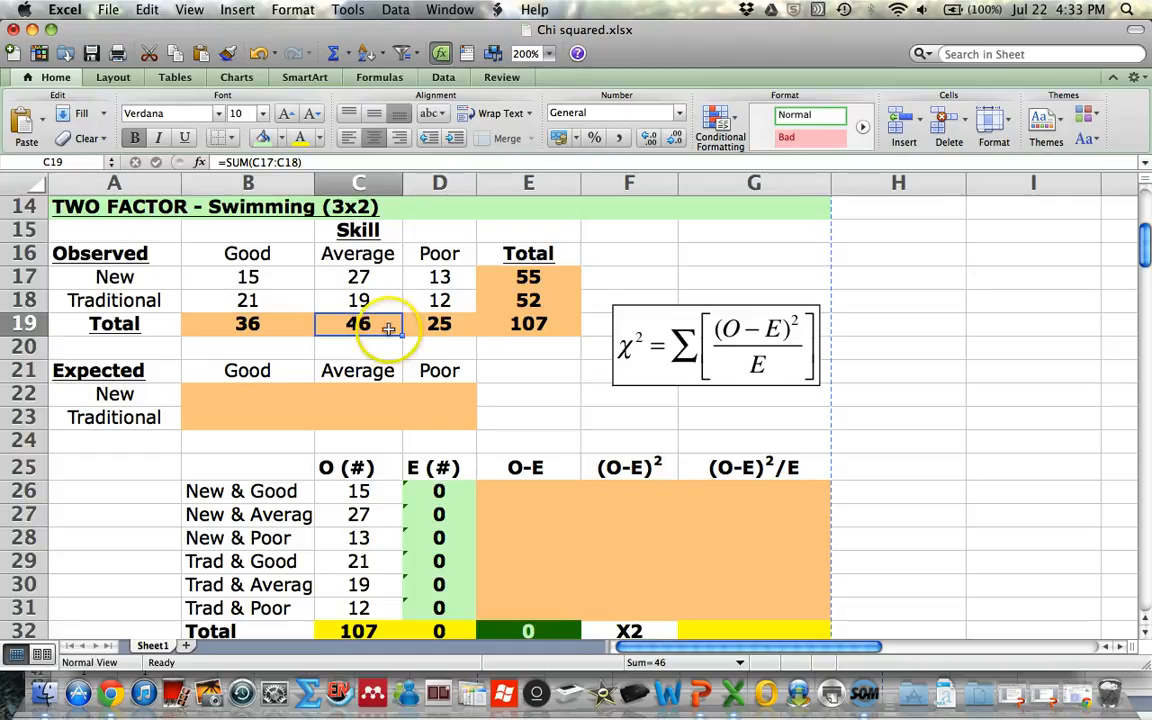
pyautogui.click(440, 320)
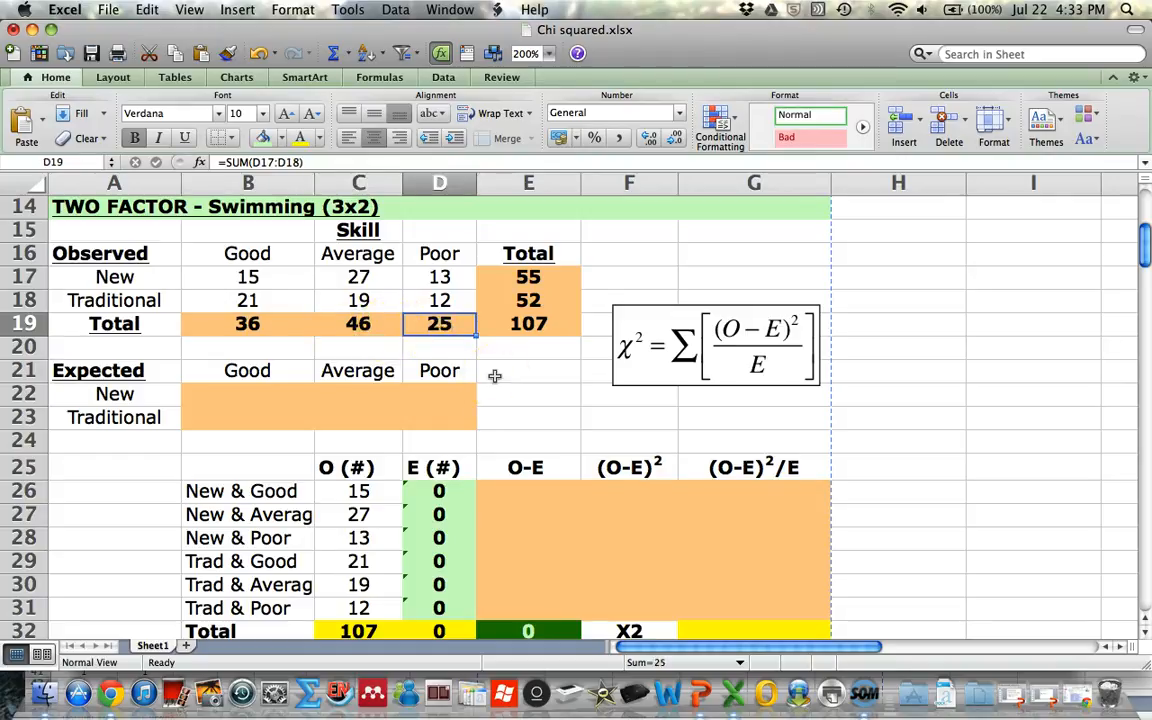
# Step: Check which totals the expected New and Good count in B22 needs: row total E17, column total B19 and grand total E19
pyautogui.click(263, 395)
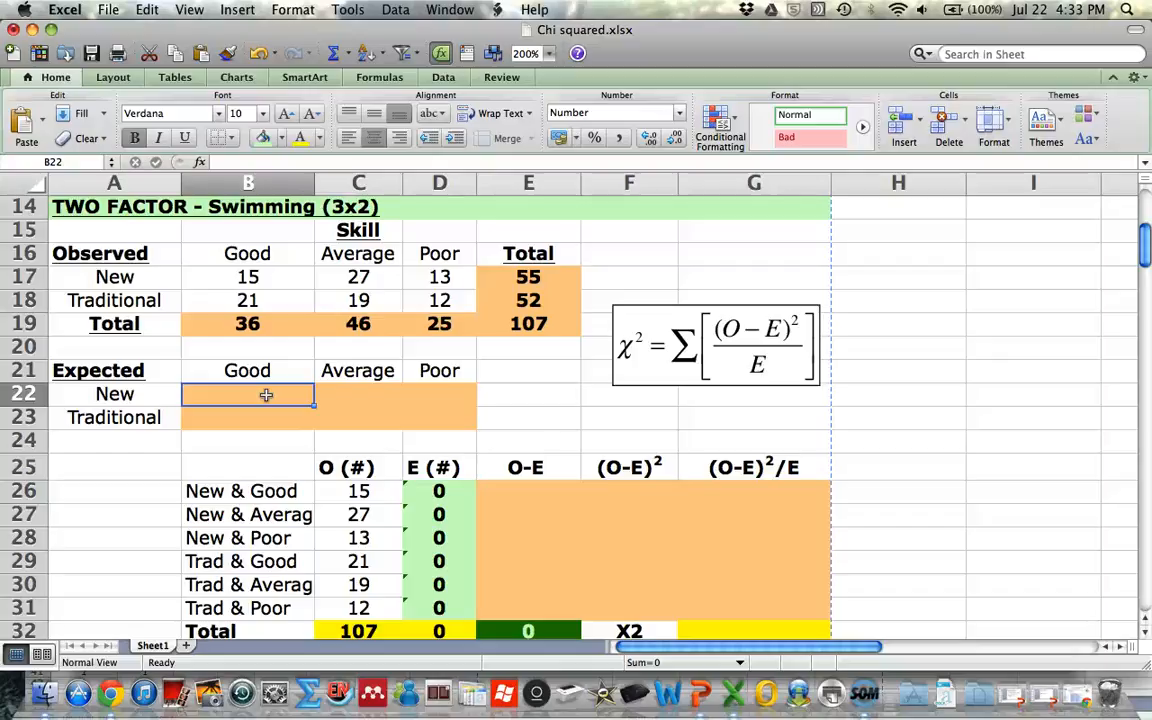
pyautogui.click(528, 279)
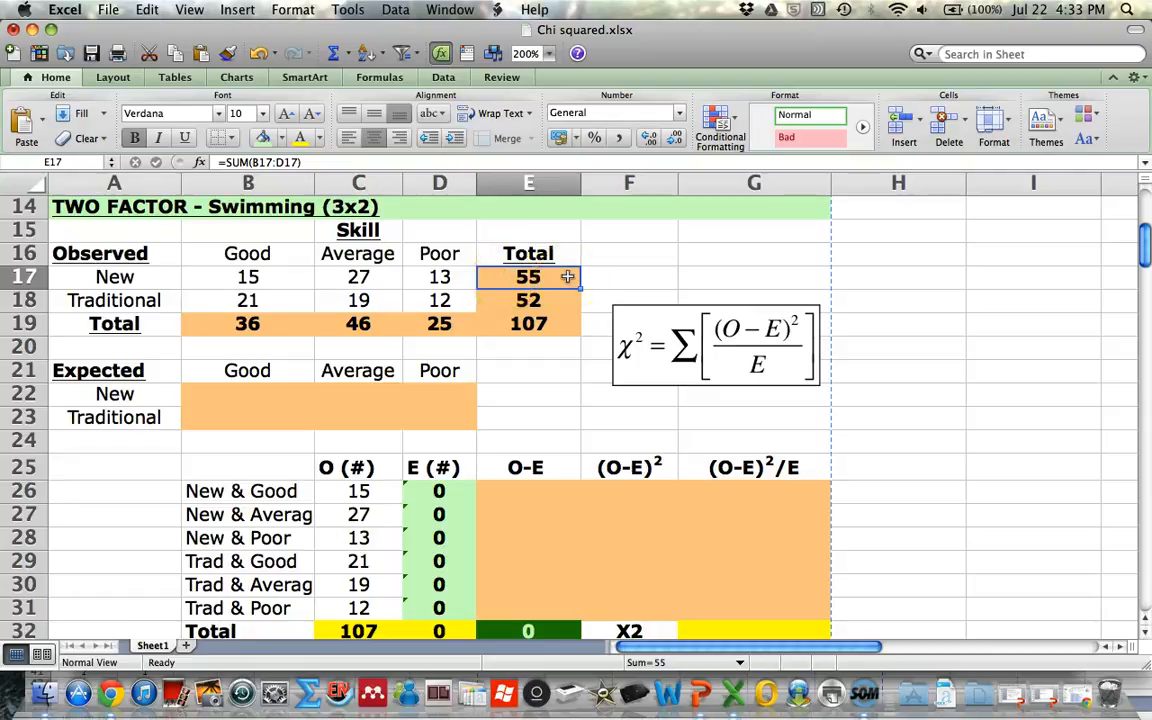
pyautogui.click(247, 325)
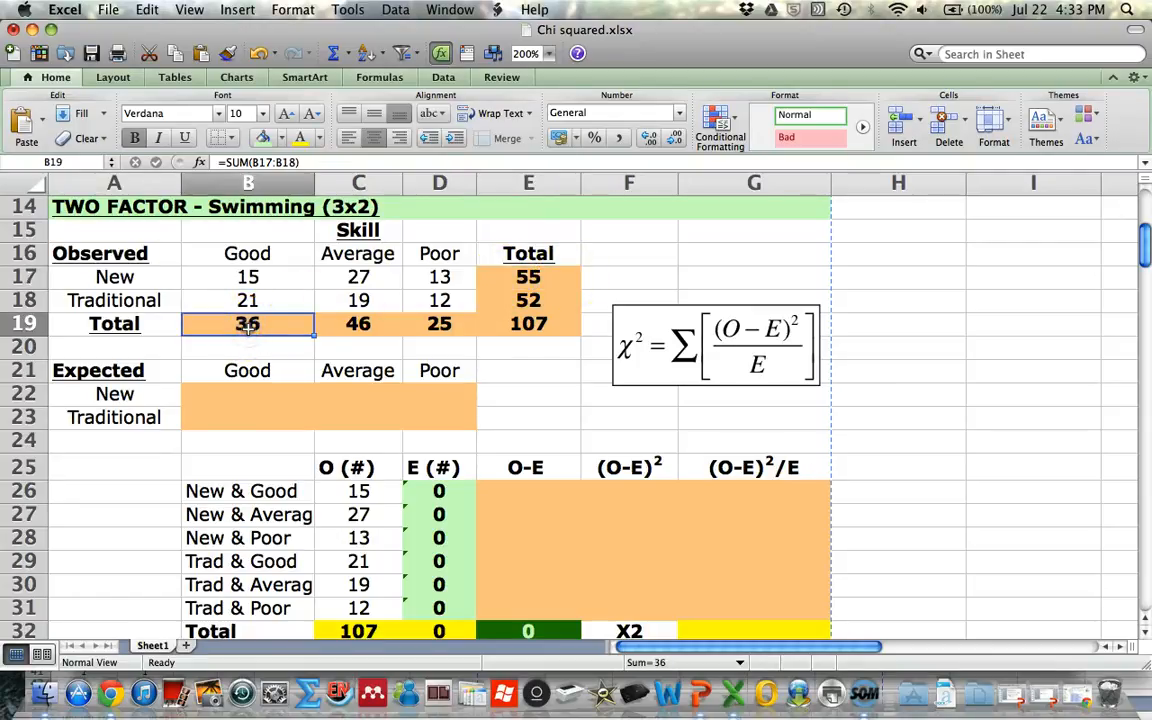
pyautogui.click(530, 322)
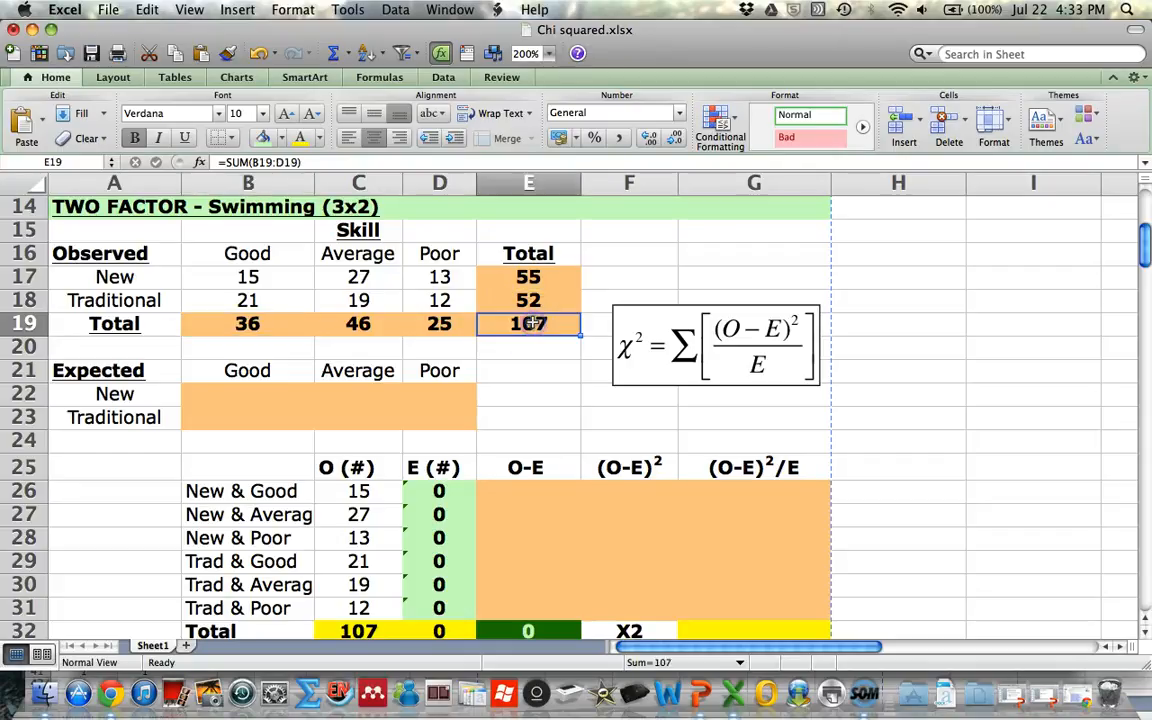
# Step: Calculate the expected New and Good count in B22 with =E17*B19/E19
pyautogui.click(233, 393)
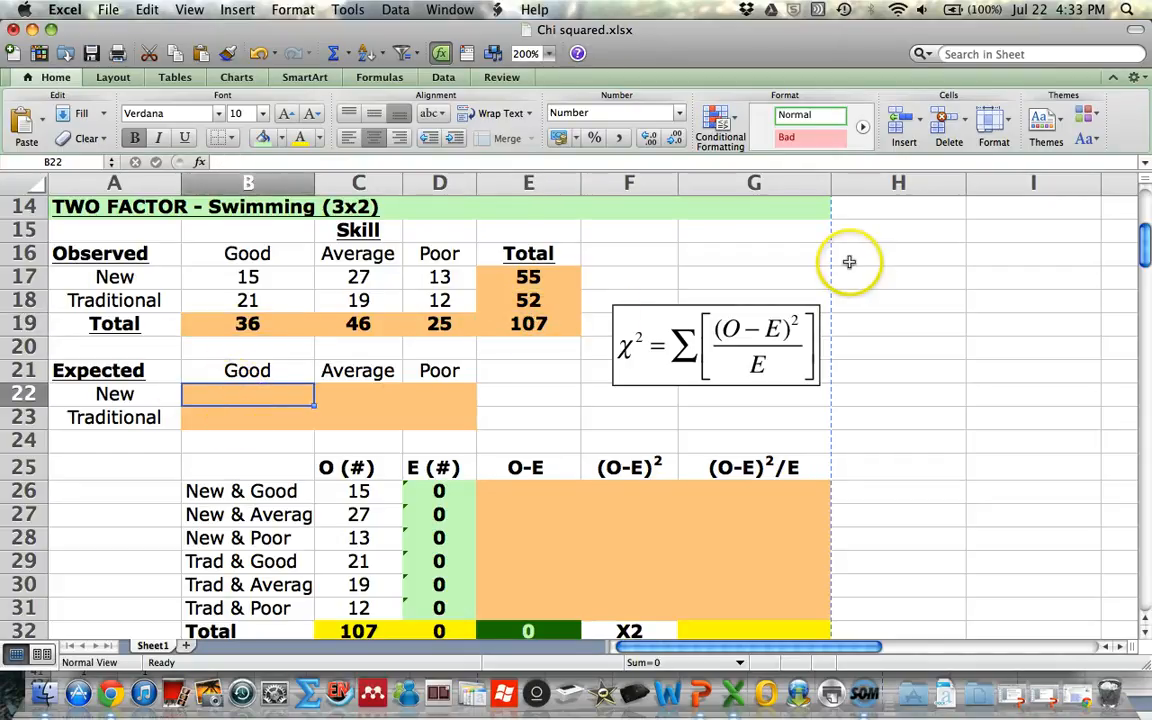
pyautogui.write('=')
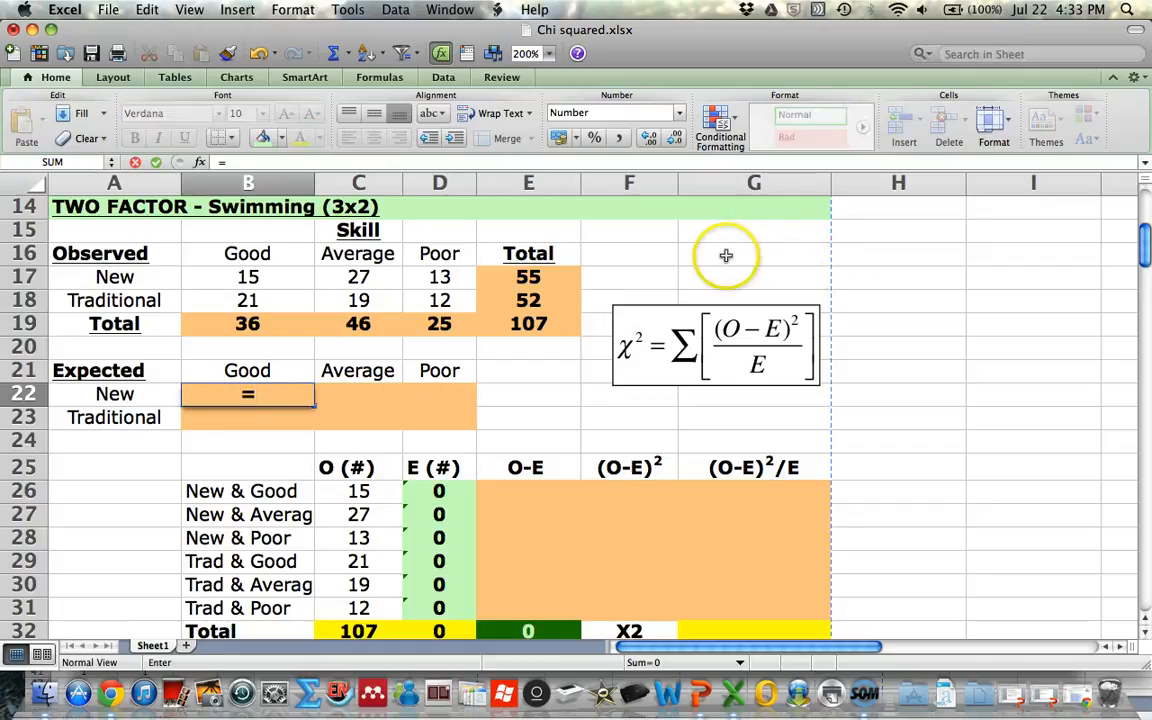
pyautogui.click(538, 281)
pyautogui.write('*')
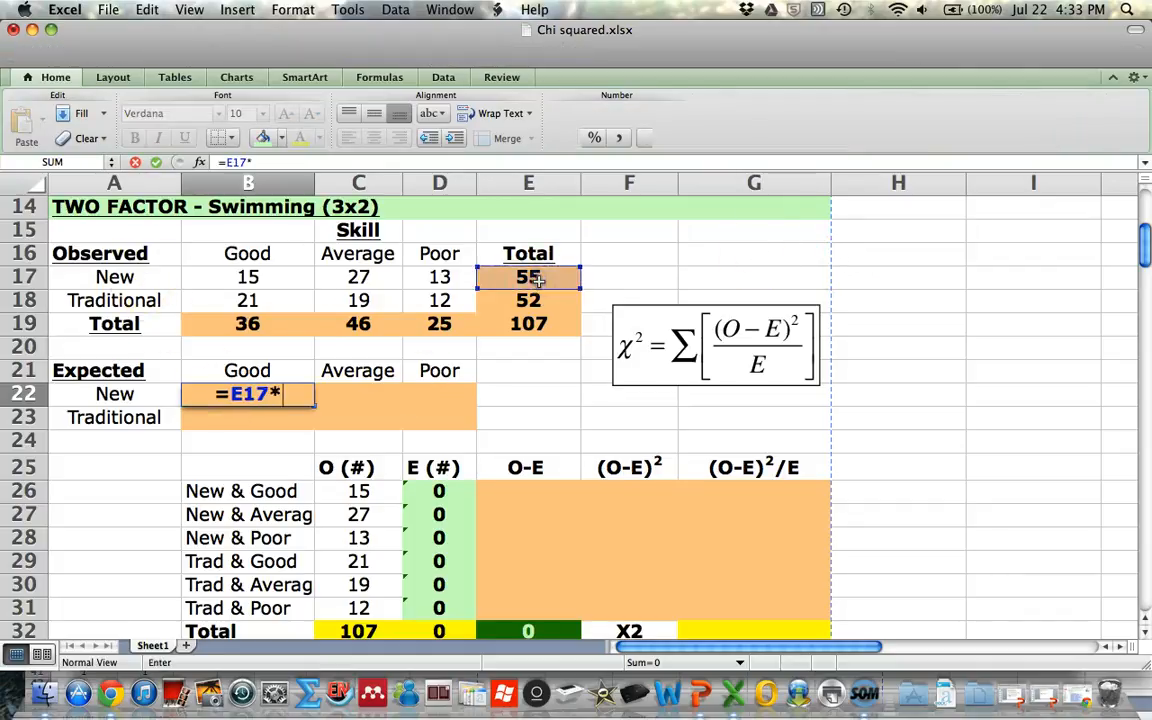
pyautogui.click(266, 324)
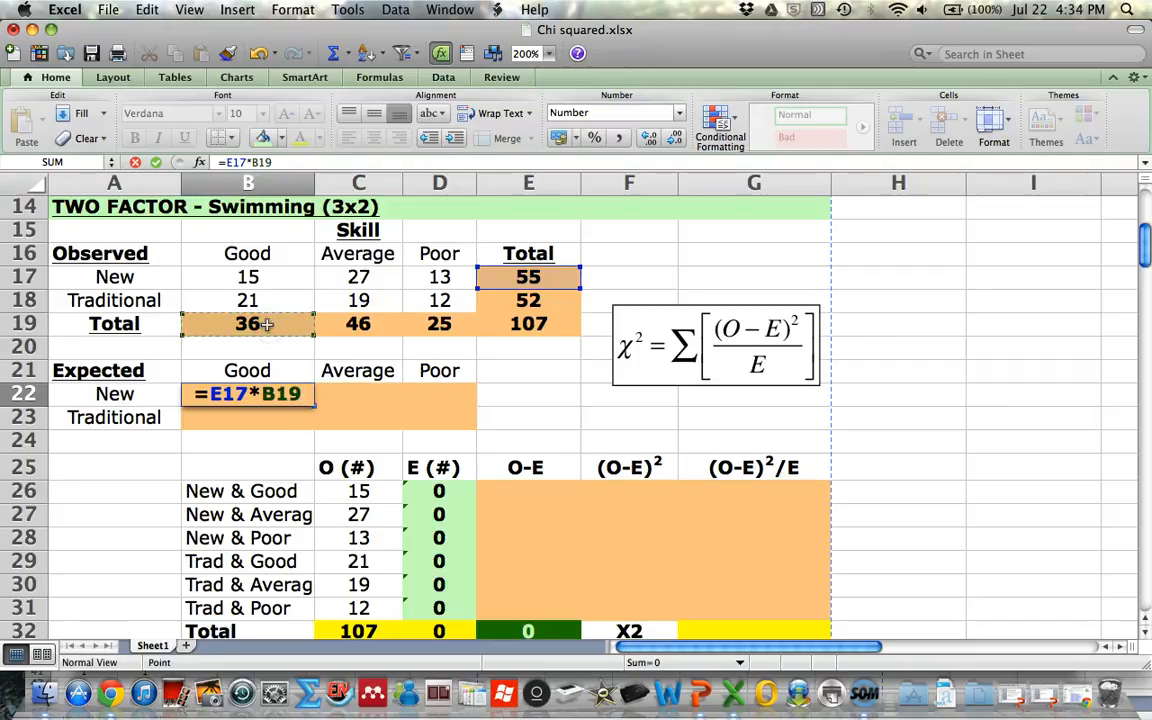
pyautogui.write('/')
pyautogui.click(522, 323)
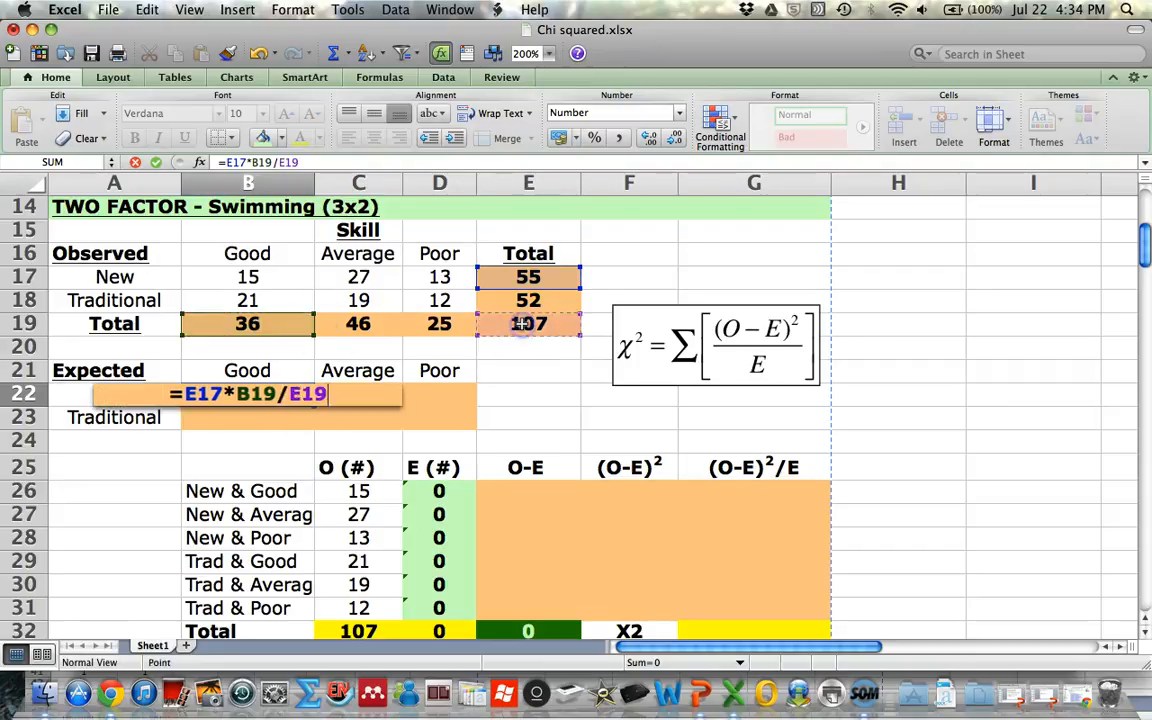
pyautogui.press('Return')
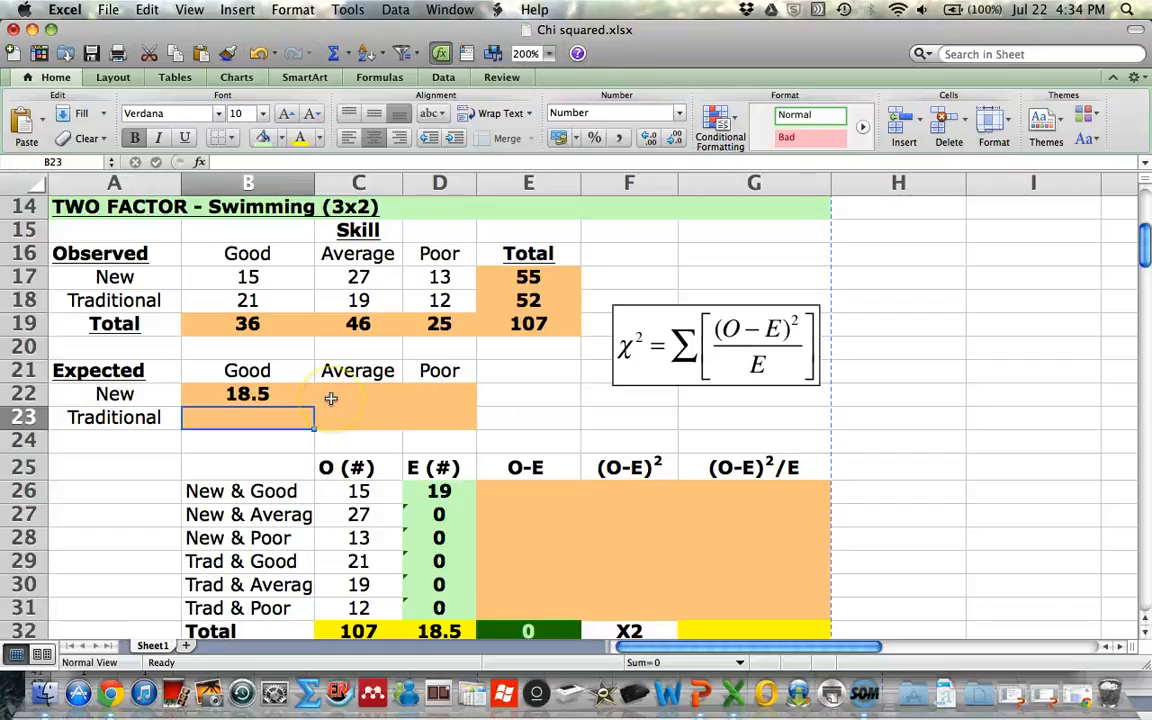
# Step: Calculate the expected Traditional and Good count in B23 with =E18*B19/E19
pyautogui.write('=')
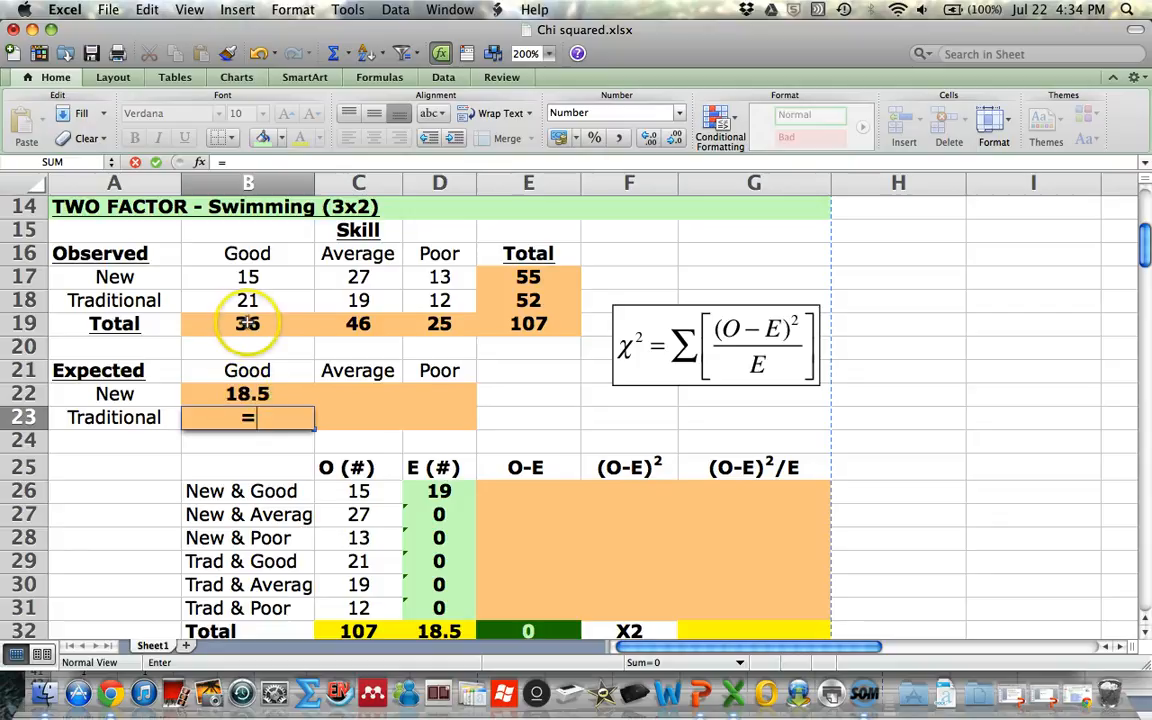
pyautogui.click(533, 300)
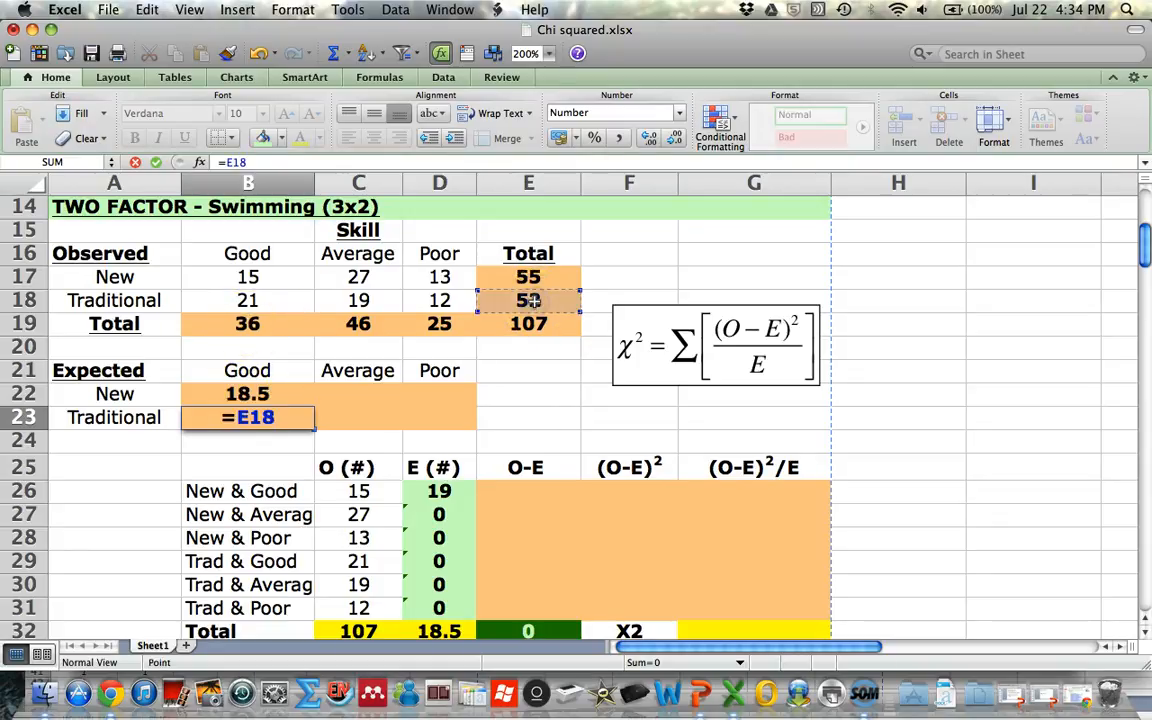
pyautogui.write('*')
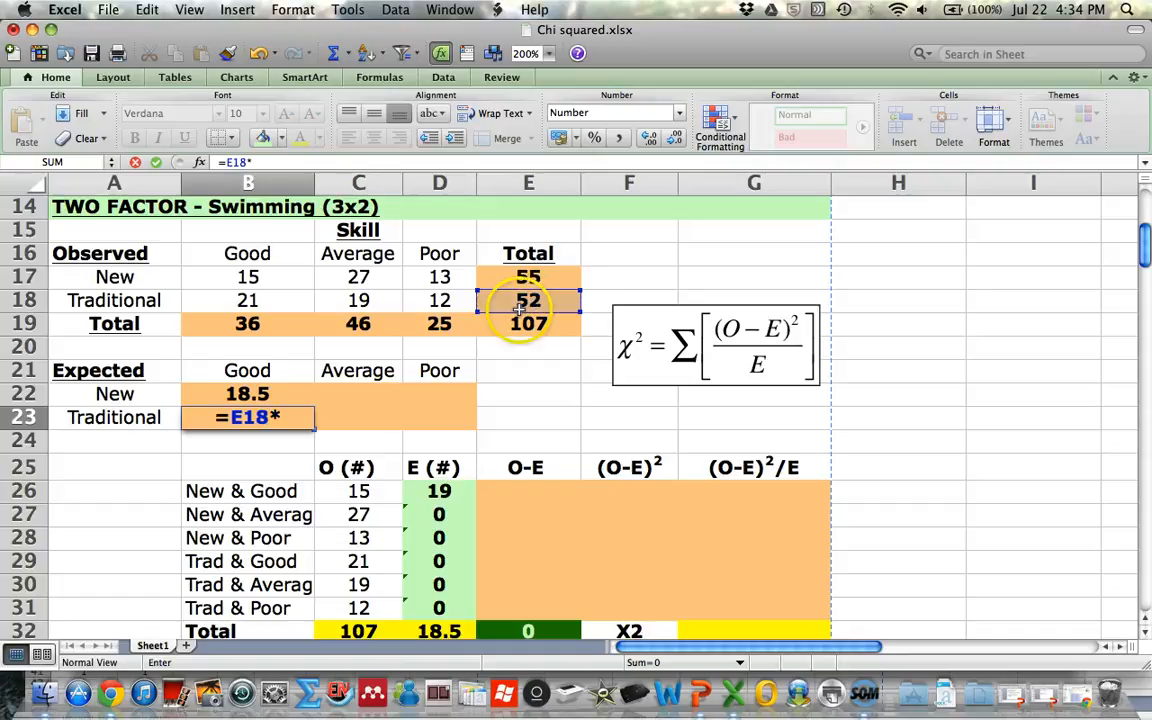
pyautogui.click(260, 328)
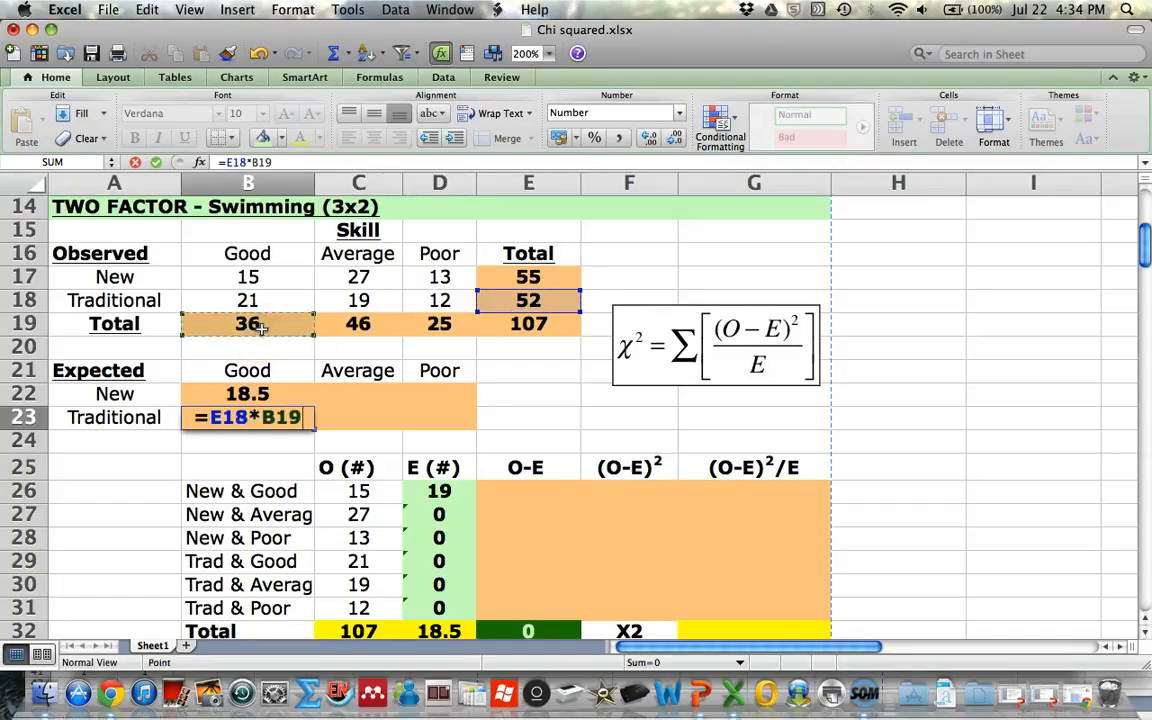
pyautogui.write('/')
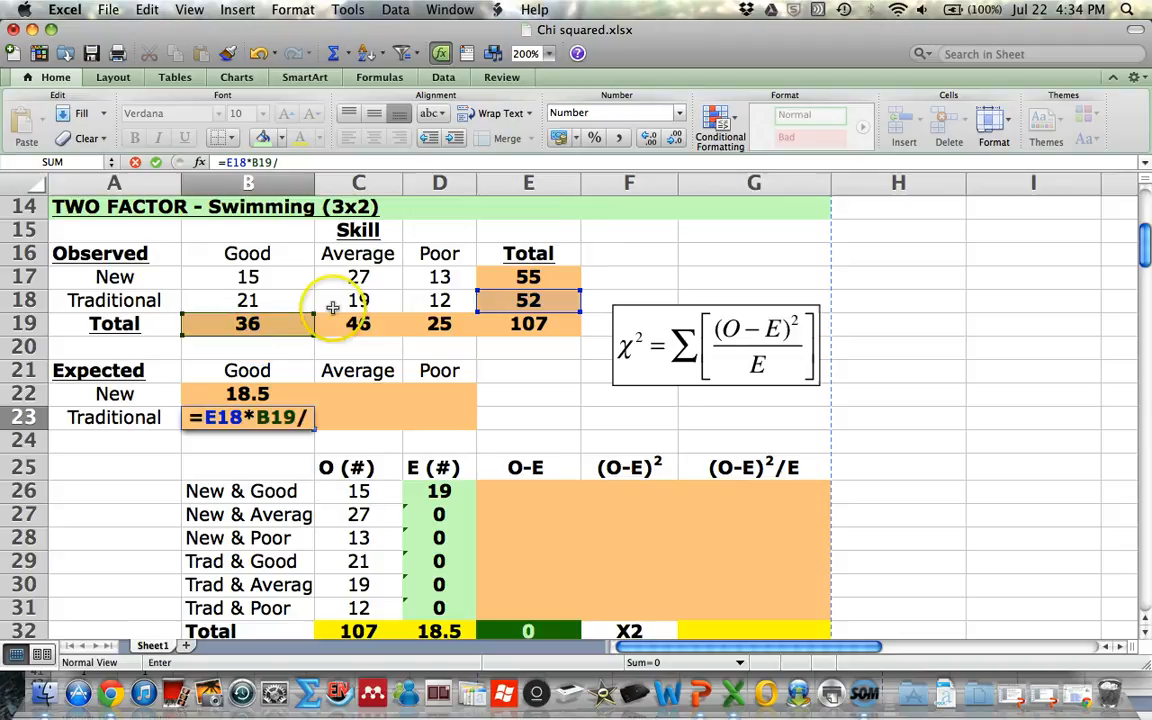
pyautogui.click(563, 324)
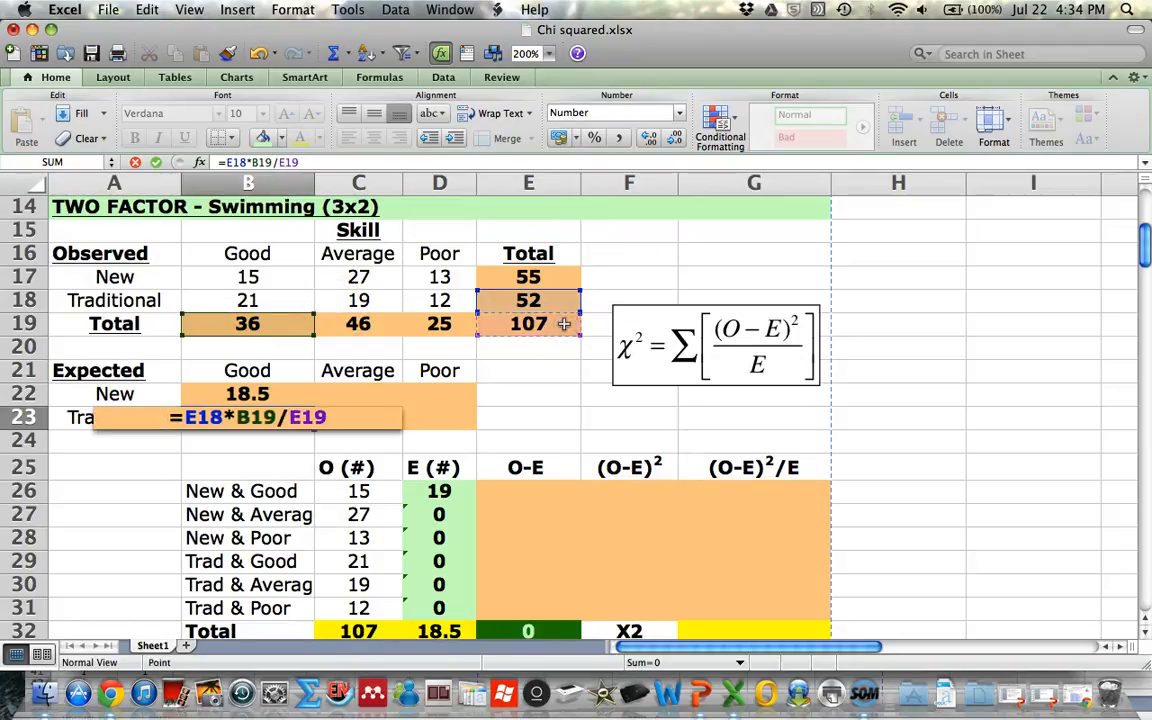
pyautogui.press('Return')
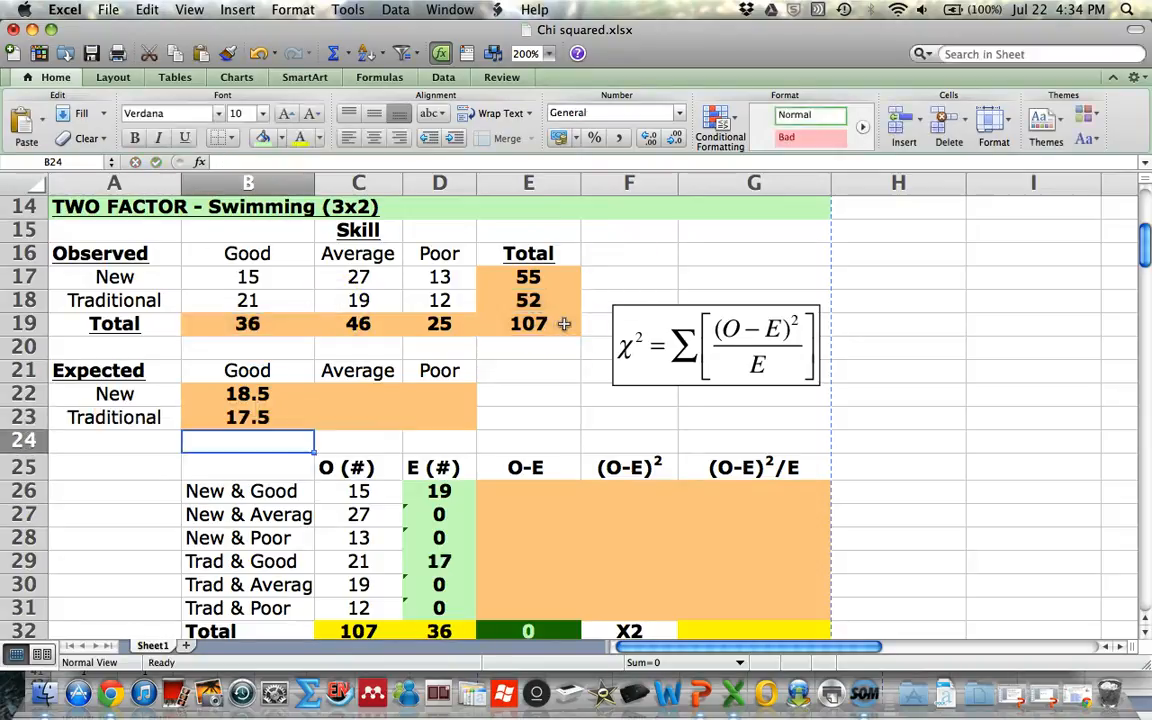
# Step: Calculate the expected New and Average count in C22 with =E17*C19/E19
pyautogui.click(342, 392)
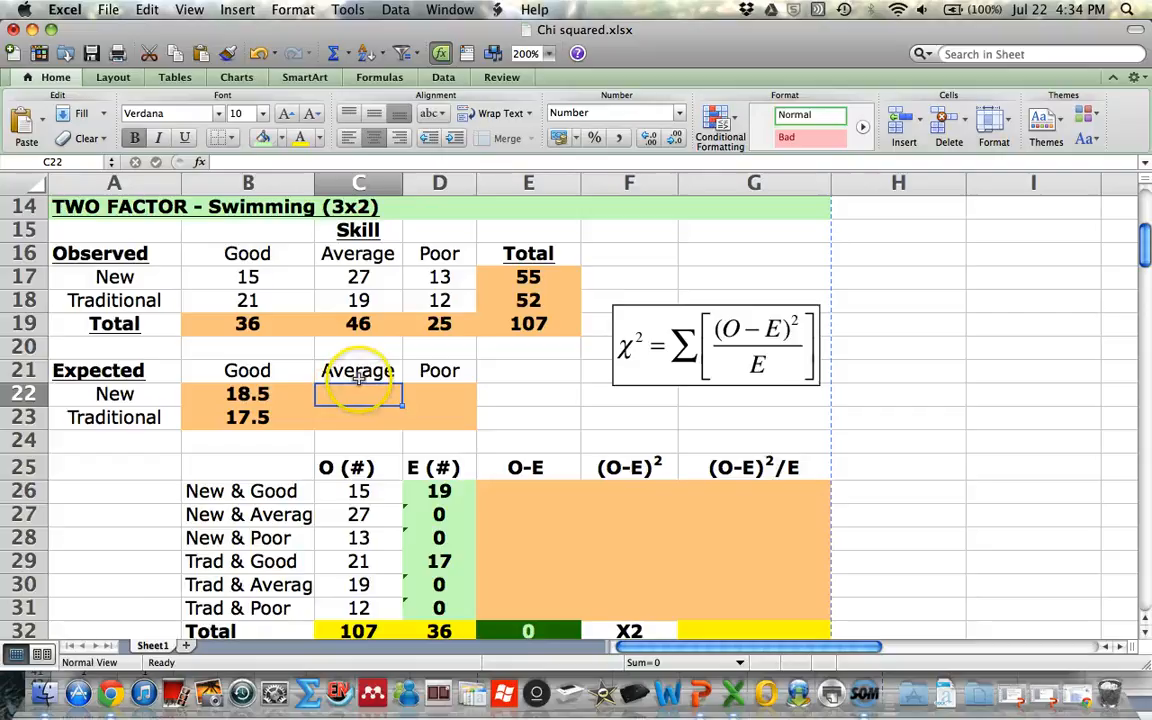
pyautogui.write('=')
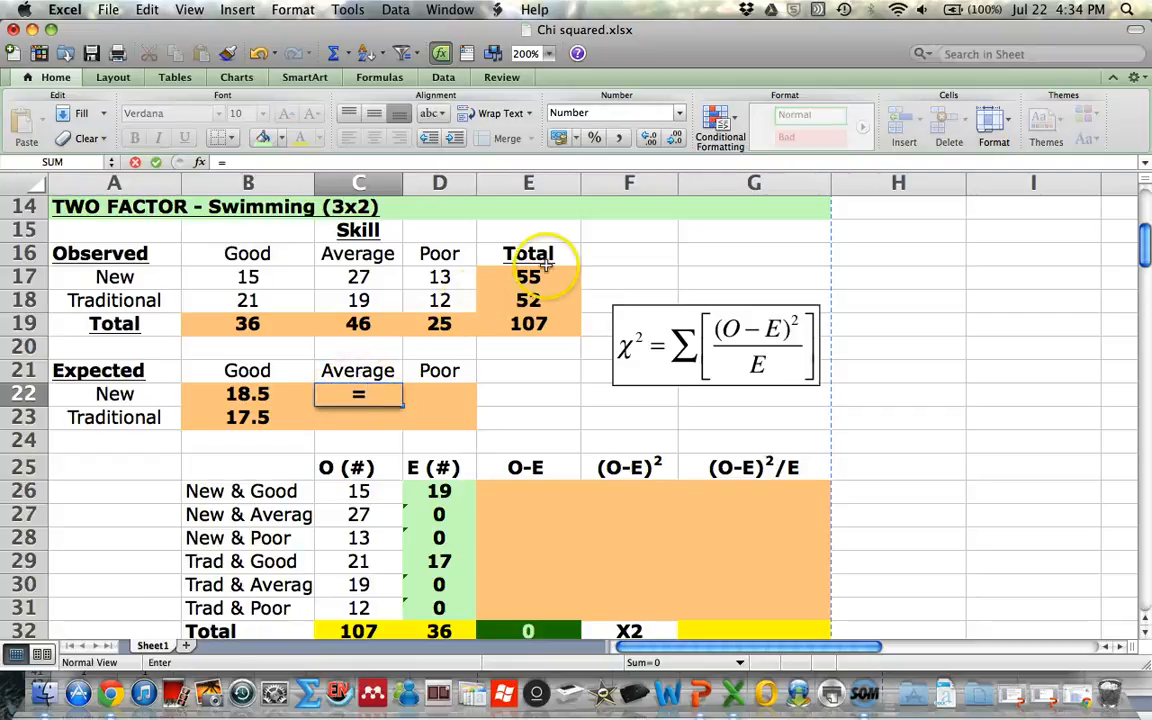
pyautogui.click(541, 277)
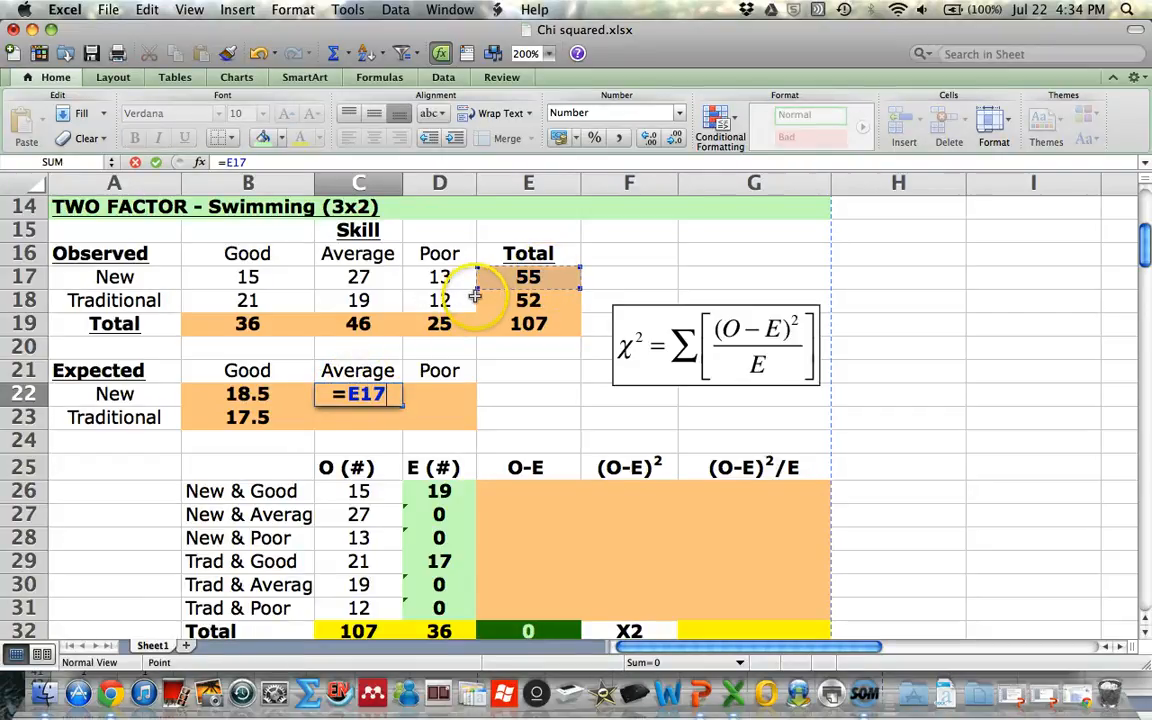
pyautogui.write('*')
pyautogui.click(366, 324)
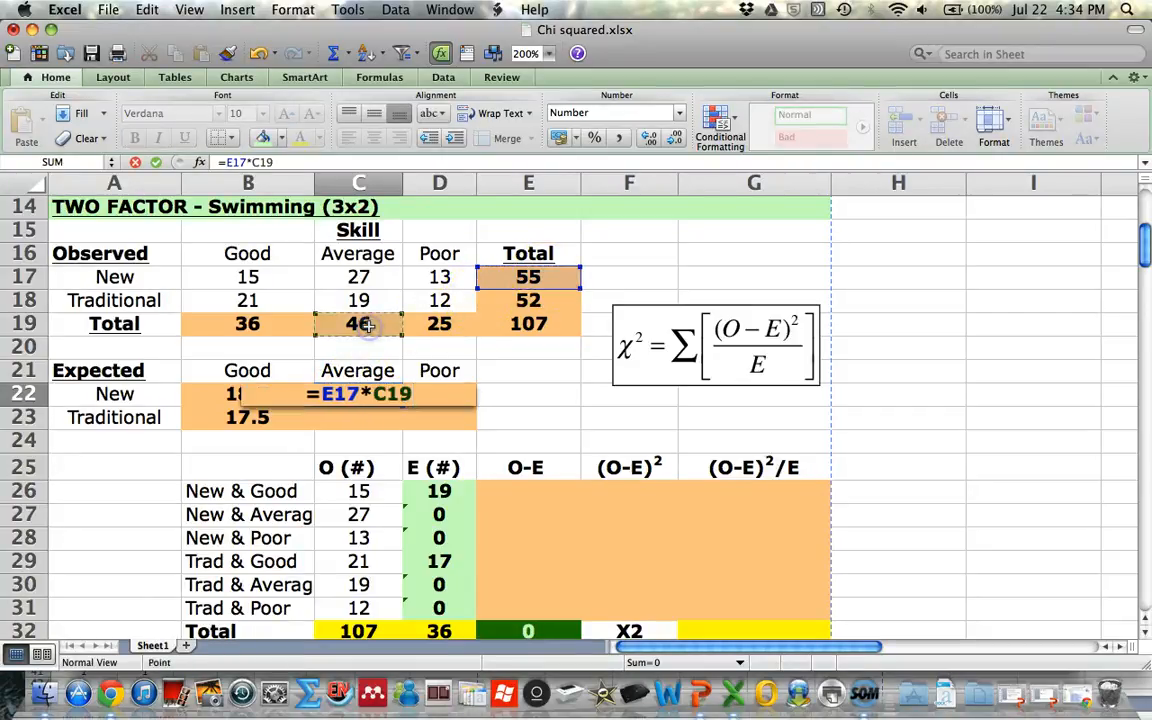
pyautogui.write('/1')
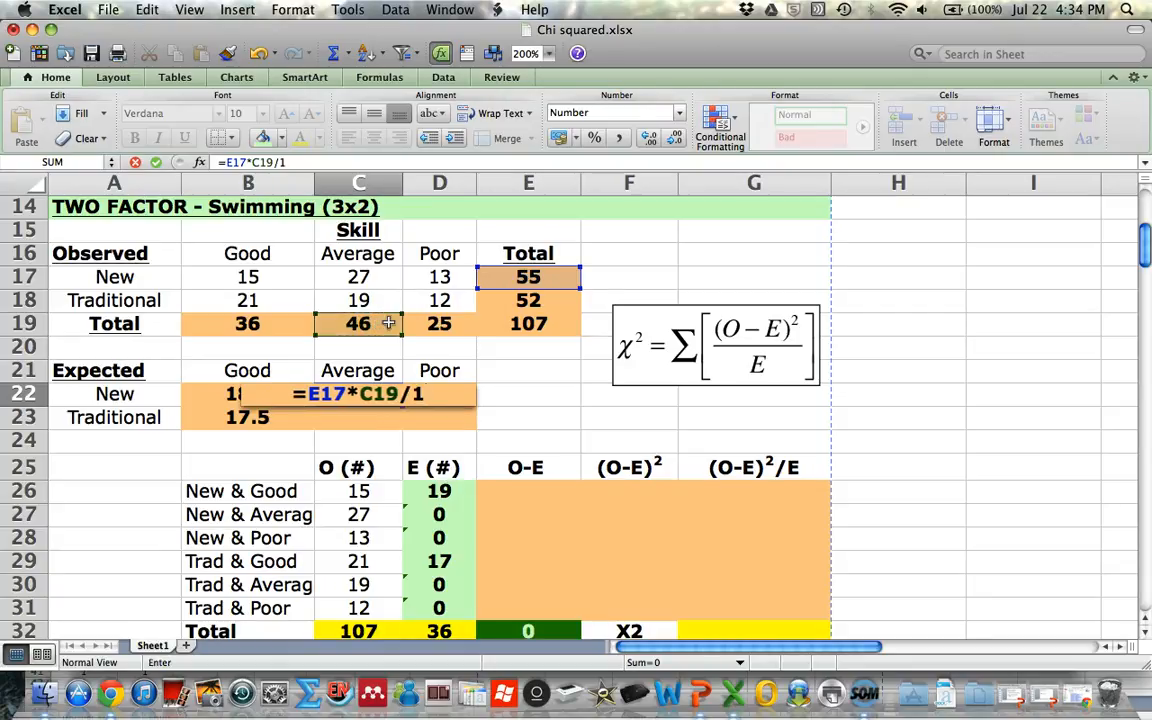
pyautogui.press('BackSpace')
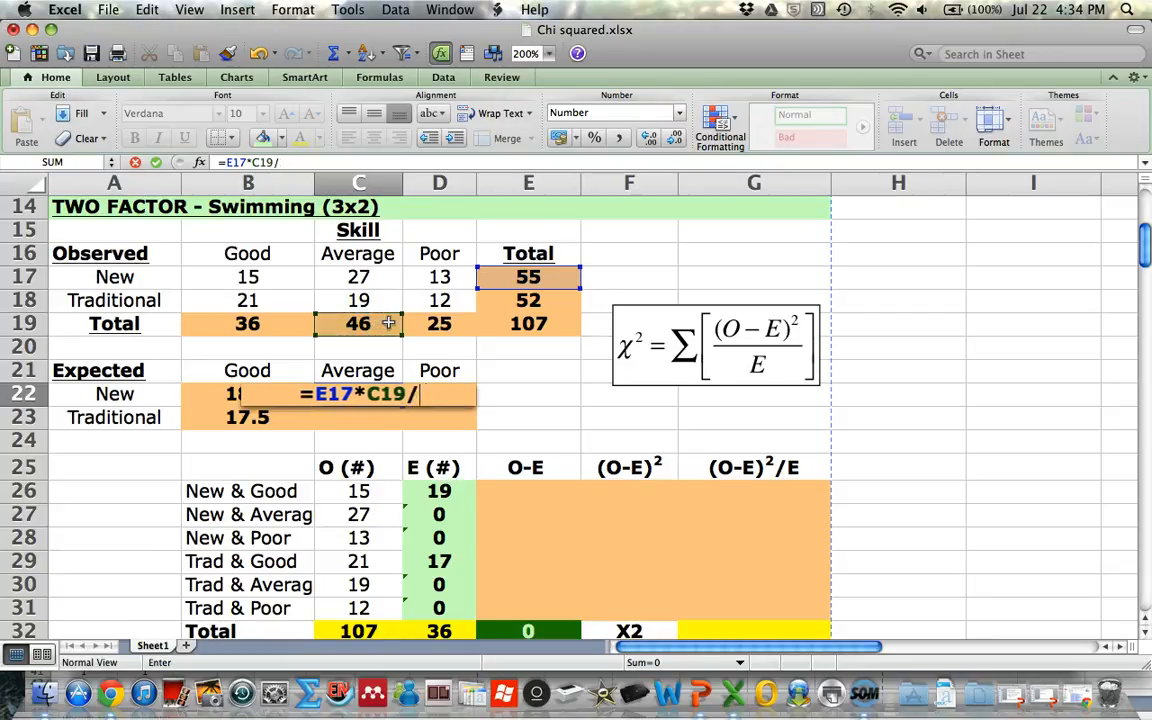
pyautogui.click(531, 323)
pyautogui.press('Return')
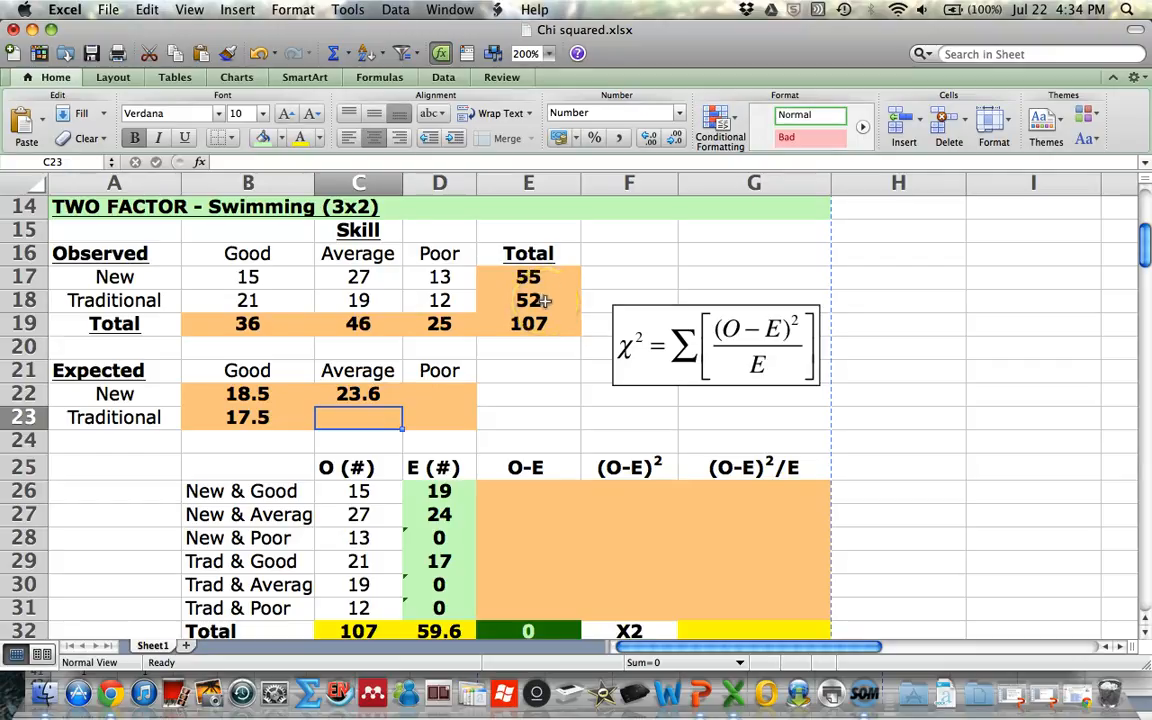
# Step: Calculate the expected Traditional and Average count in C23 with =E18*C19/E19
pyautogui.write('=')
pyautogui.click(518, 300)
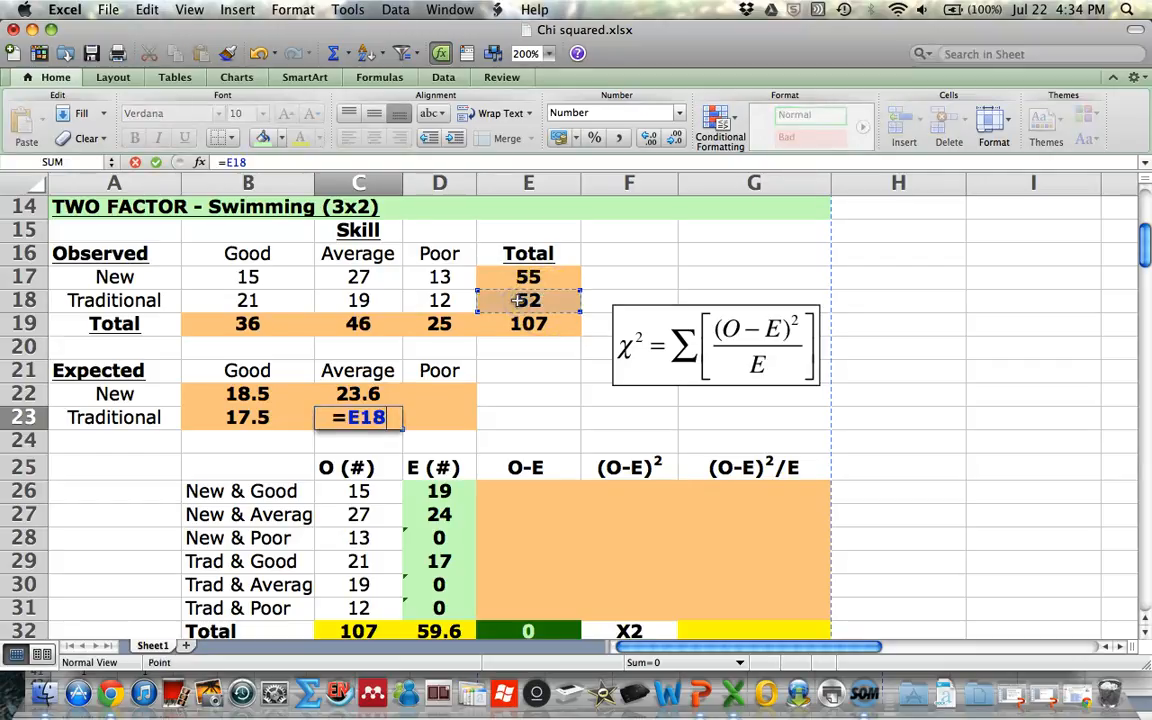
pyautogui.write('*')
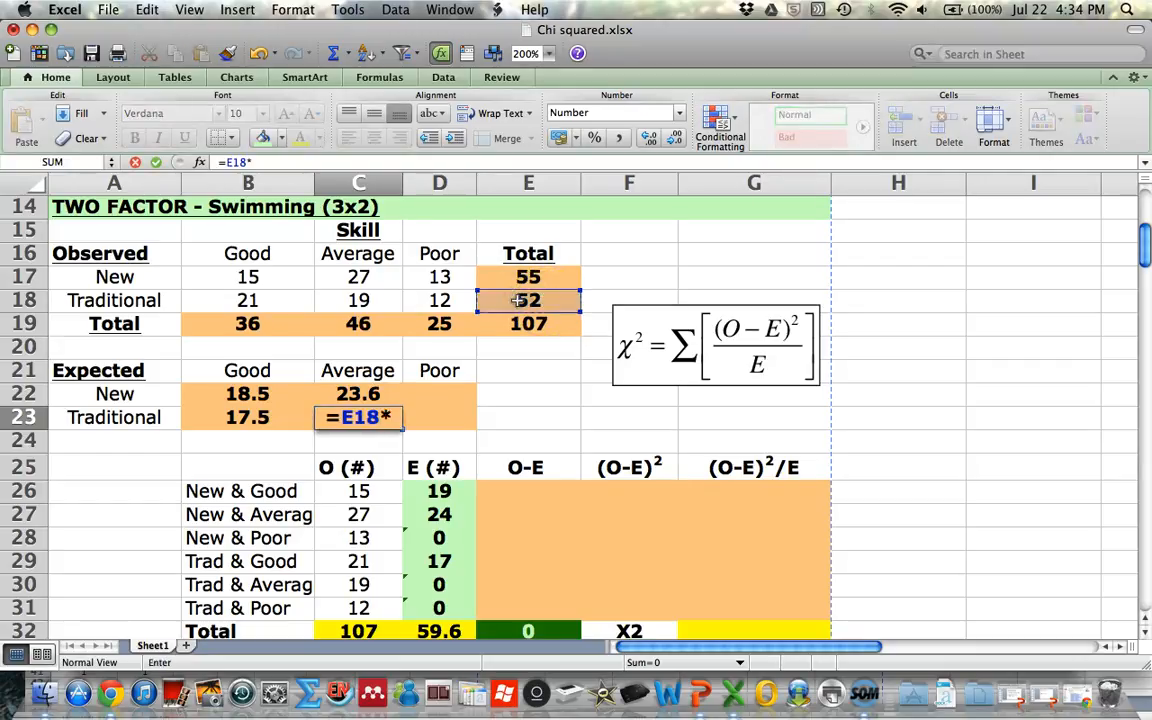
pyautogui.click(372, 321)
pyautogui.write('/')
pyautogui.click(529, 322)
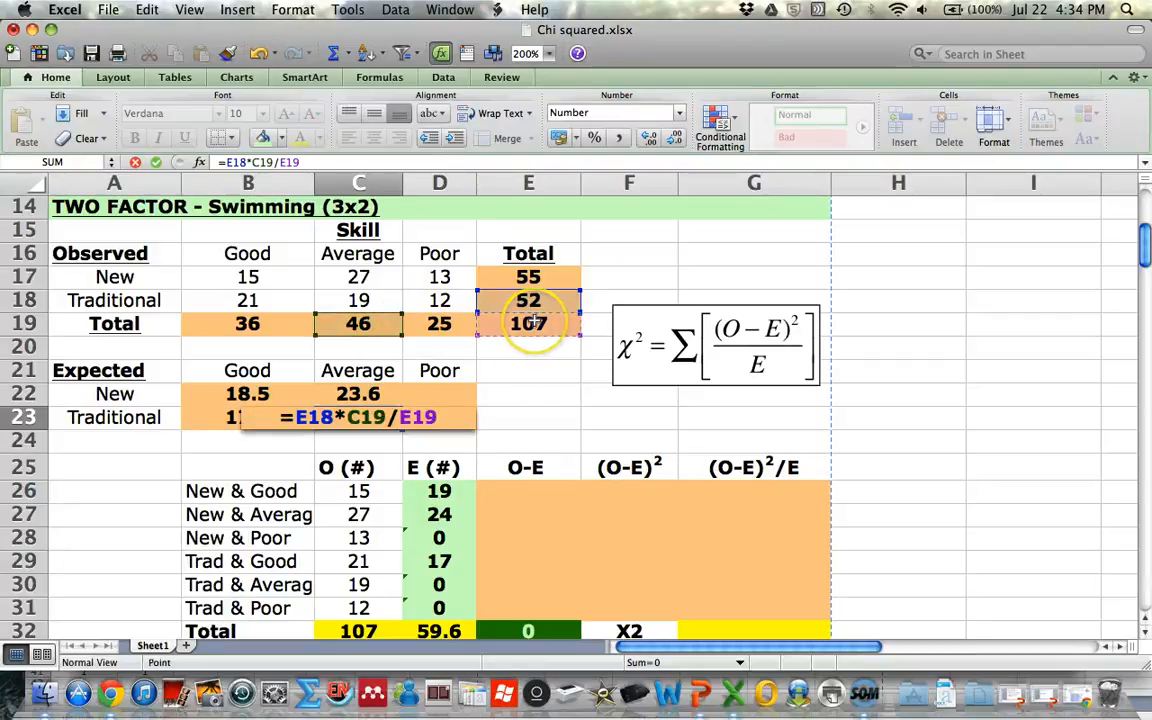
pyautogui.press('Return')
# Step: Calculate the expected New and Poor count in D22 with =E17*D19/E19
pyautogui.click(455, 390)
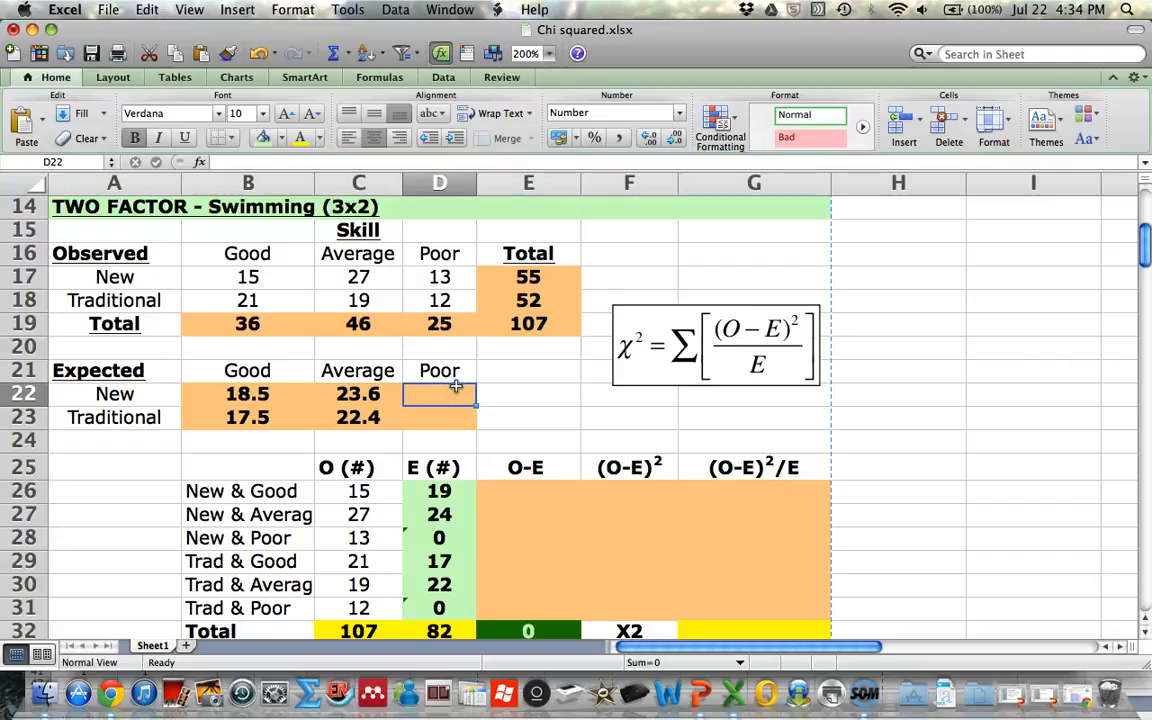
pyautogui.write('=')
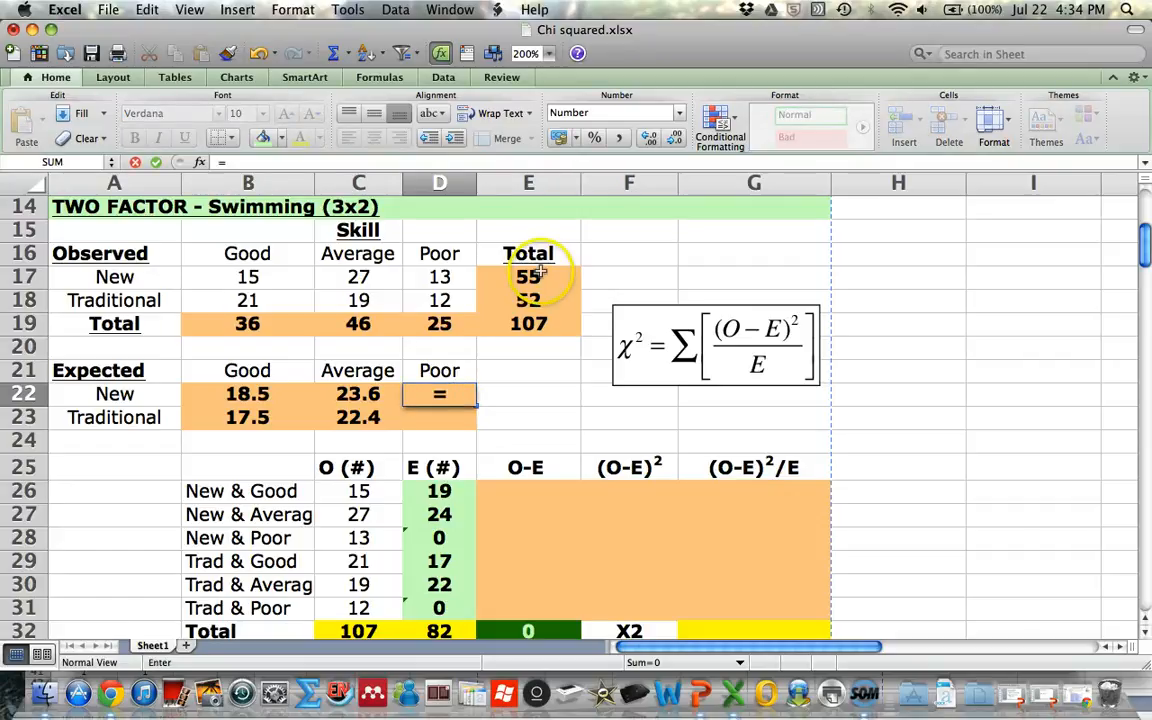
pyautogui.click(540, 272)
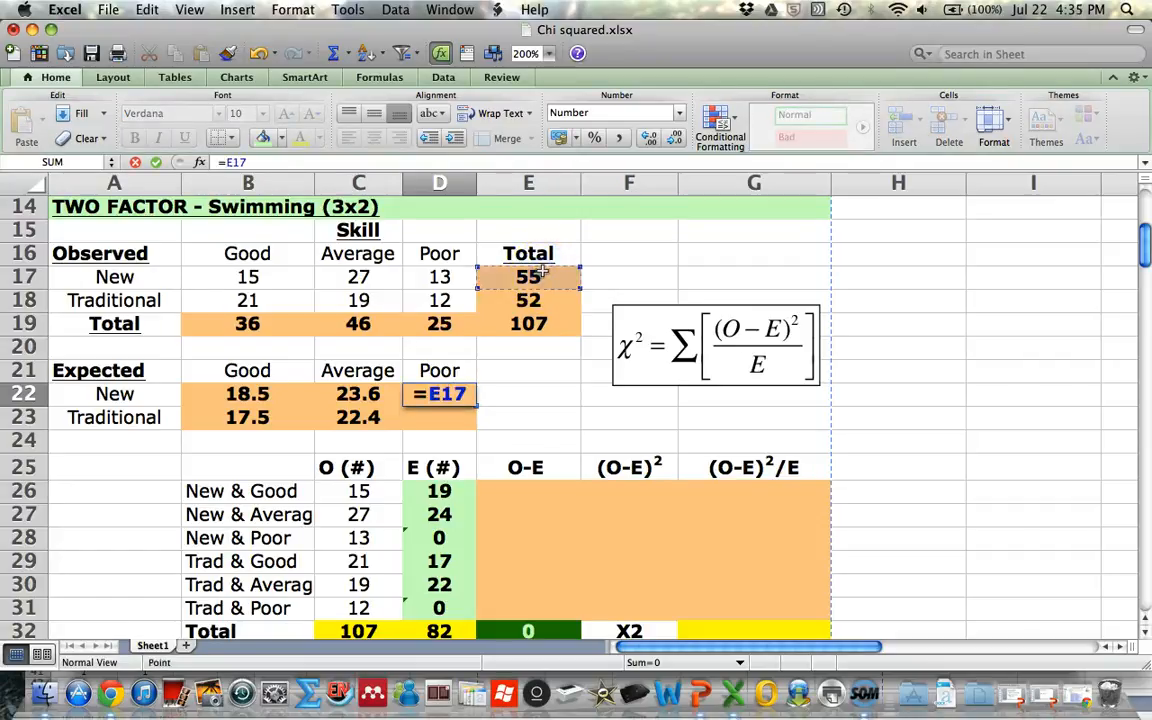
pyautogui.write('*')
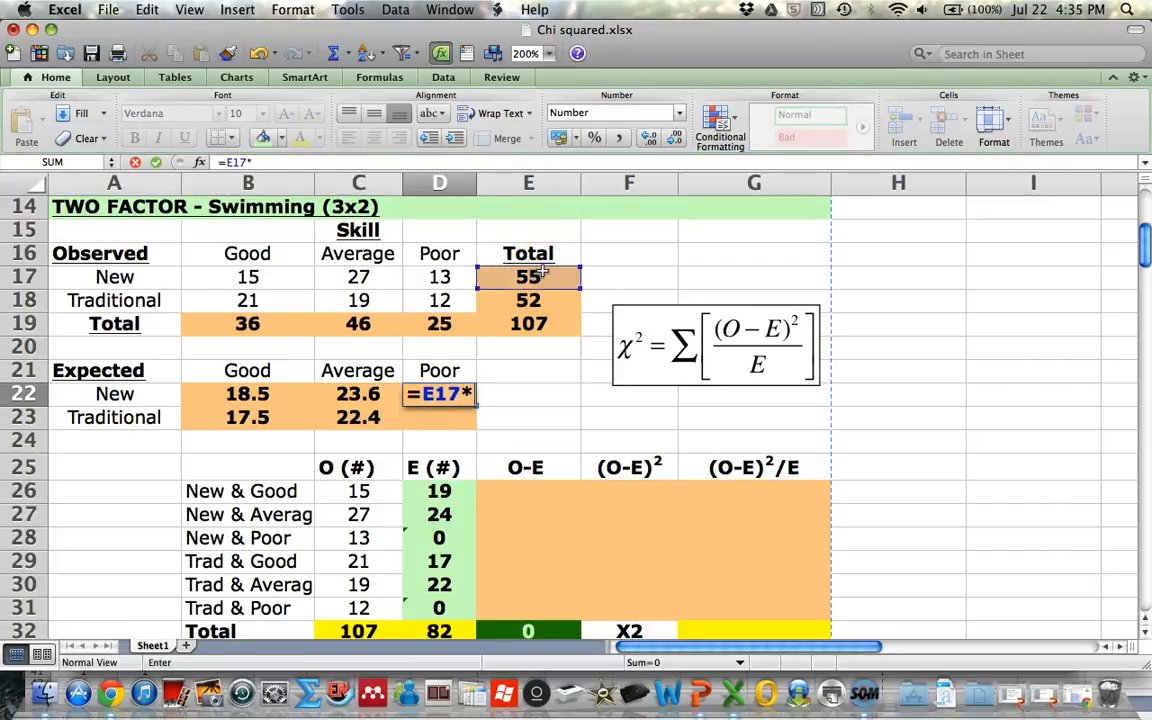
pyautogui.click(443, 323)
pyautogui.write('/')
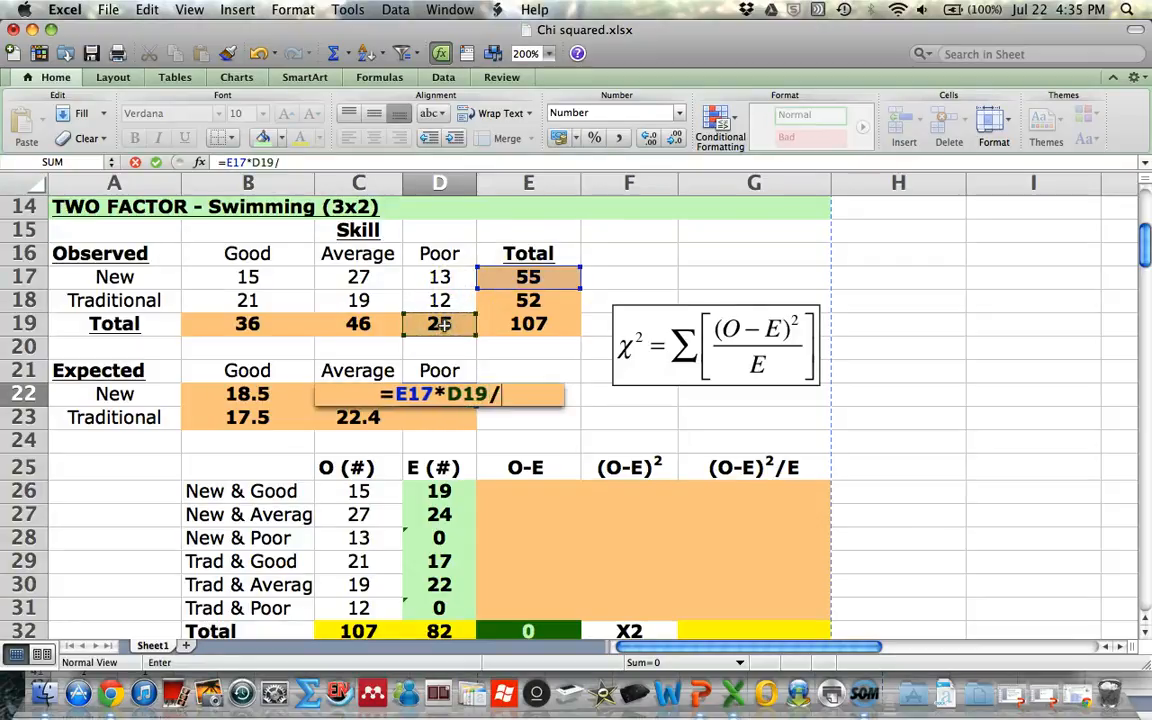
pyautogui.click(524, 321)
pyautogui.press('Return')
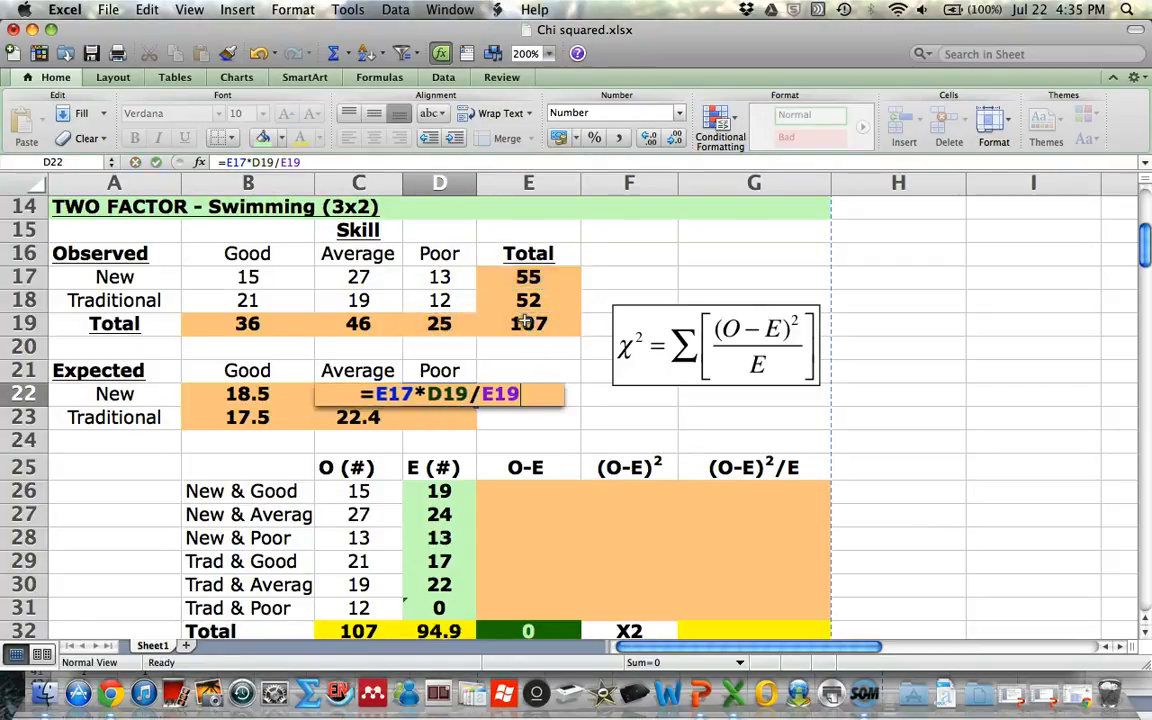
# Step: Calculate the expected Traditional and Poor count in D23 with =E18*D19/107
pyautogui.write('=')
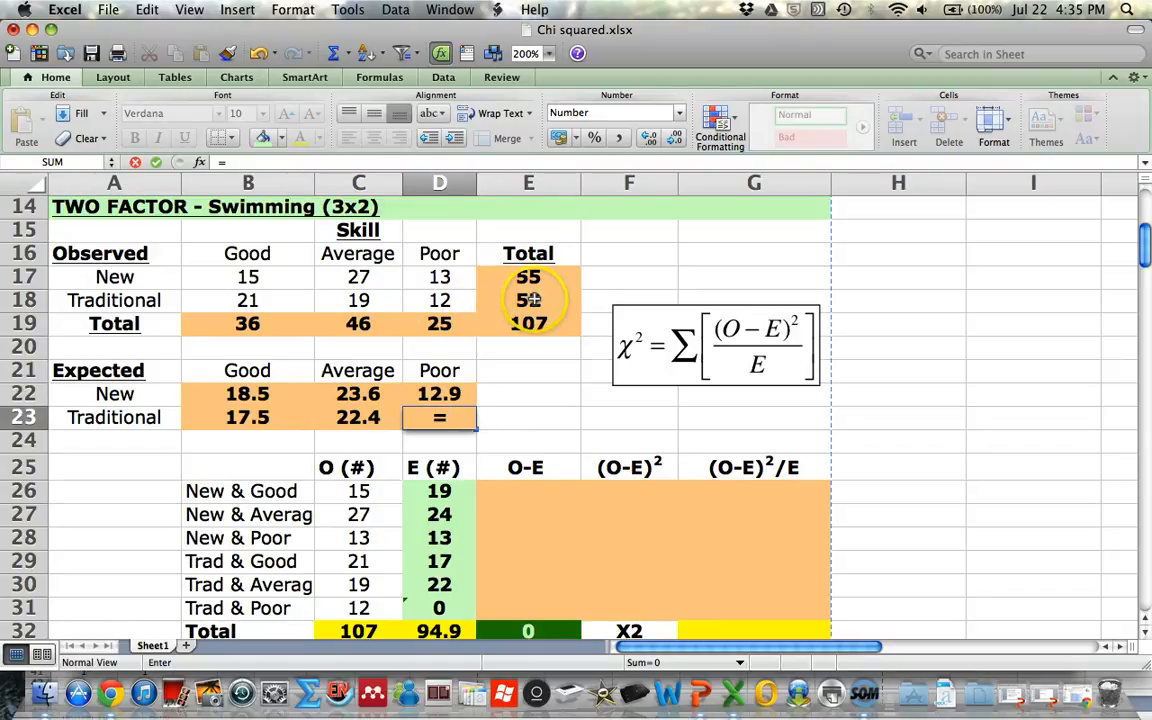
pyautogui.click(529, 298)
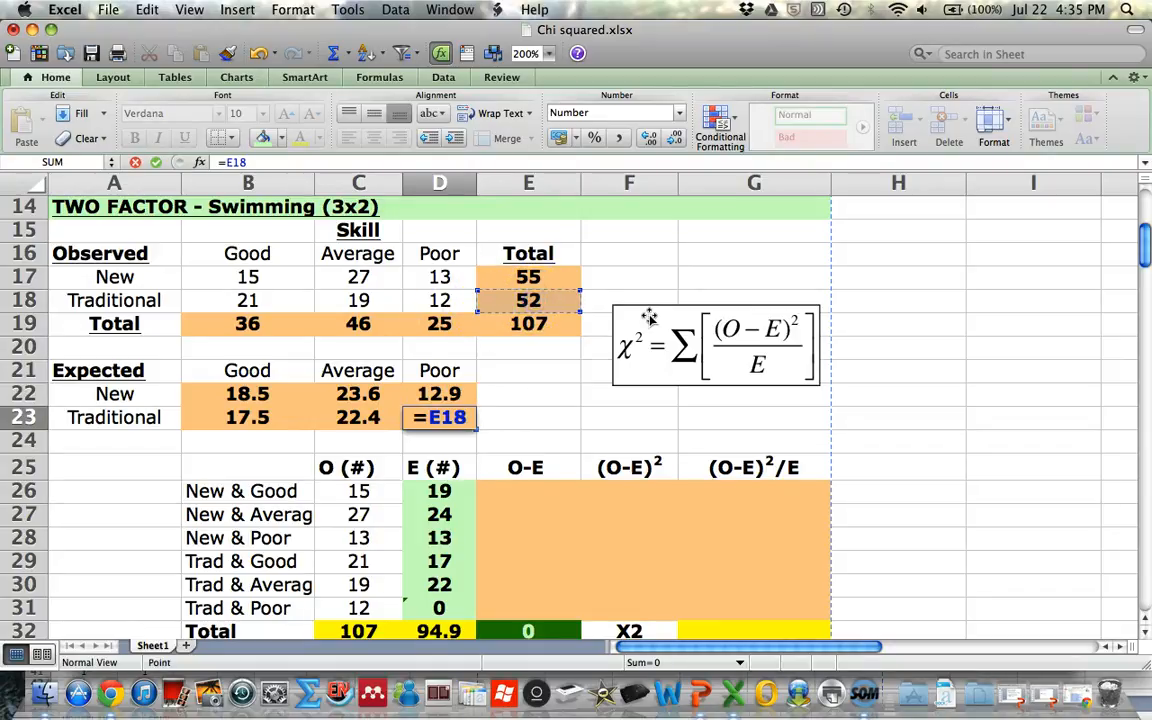
pyautogui.write('*')
pyautogui.click(440, 323)
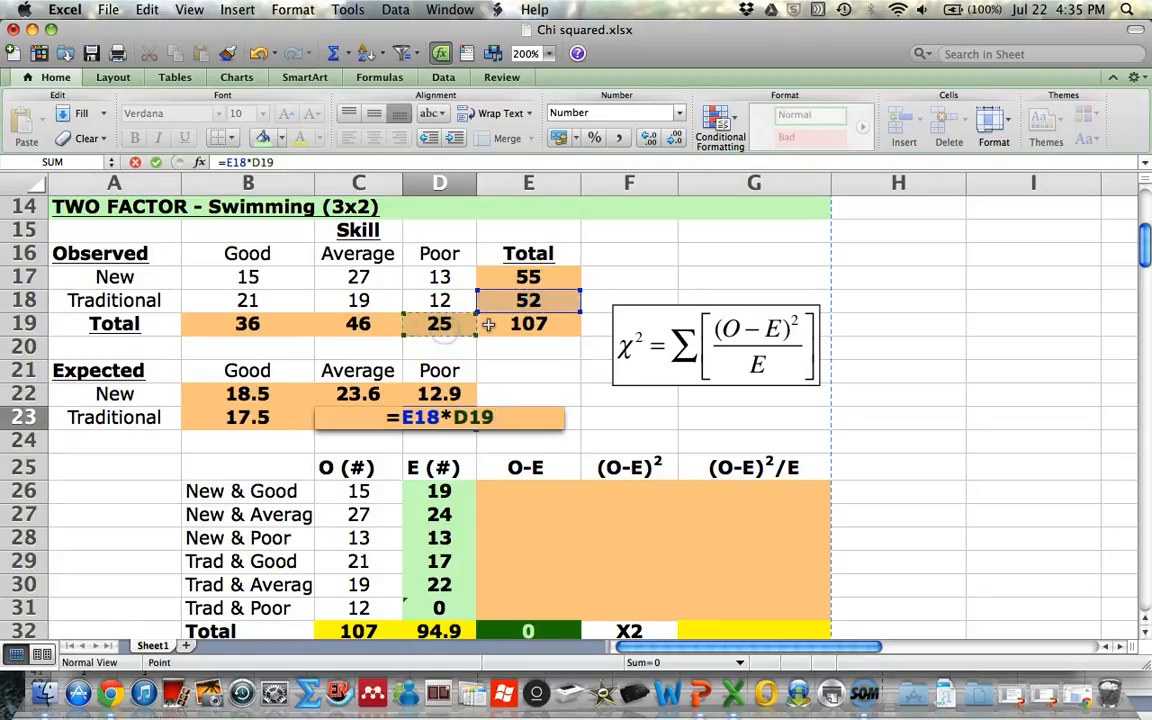
pyautogui.write('/10')
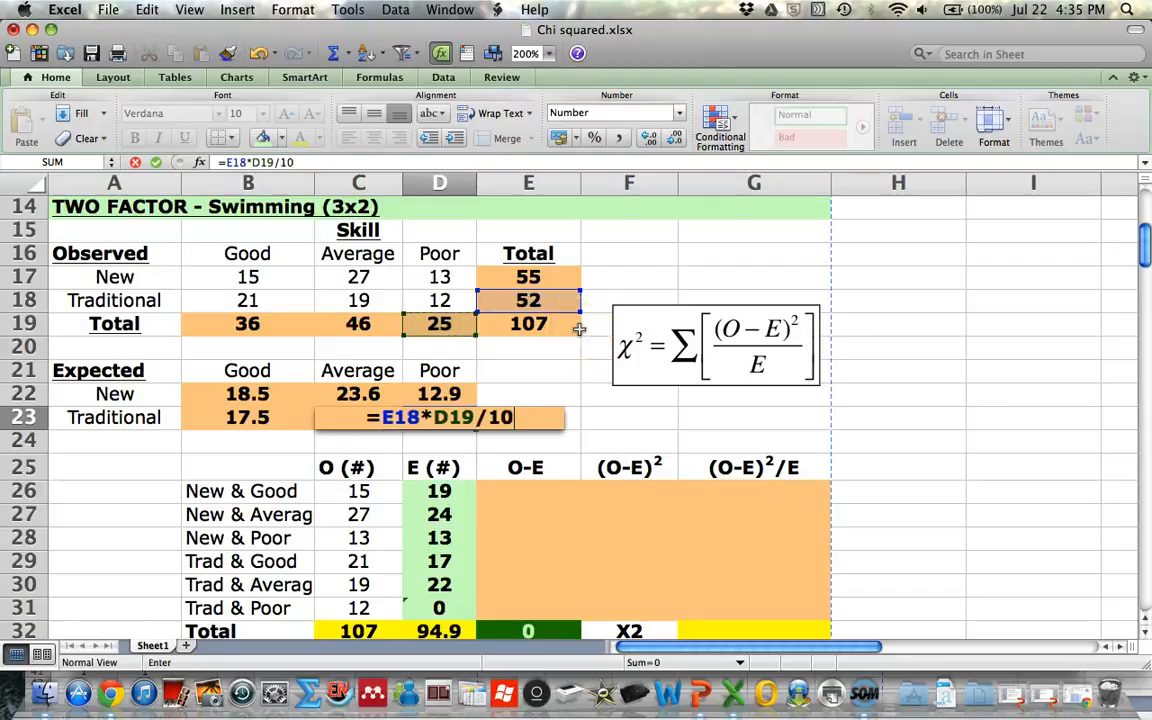
pyautogui.write('7')
pyautogui.press('Return')
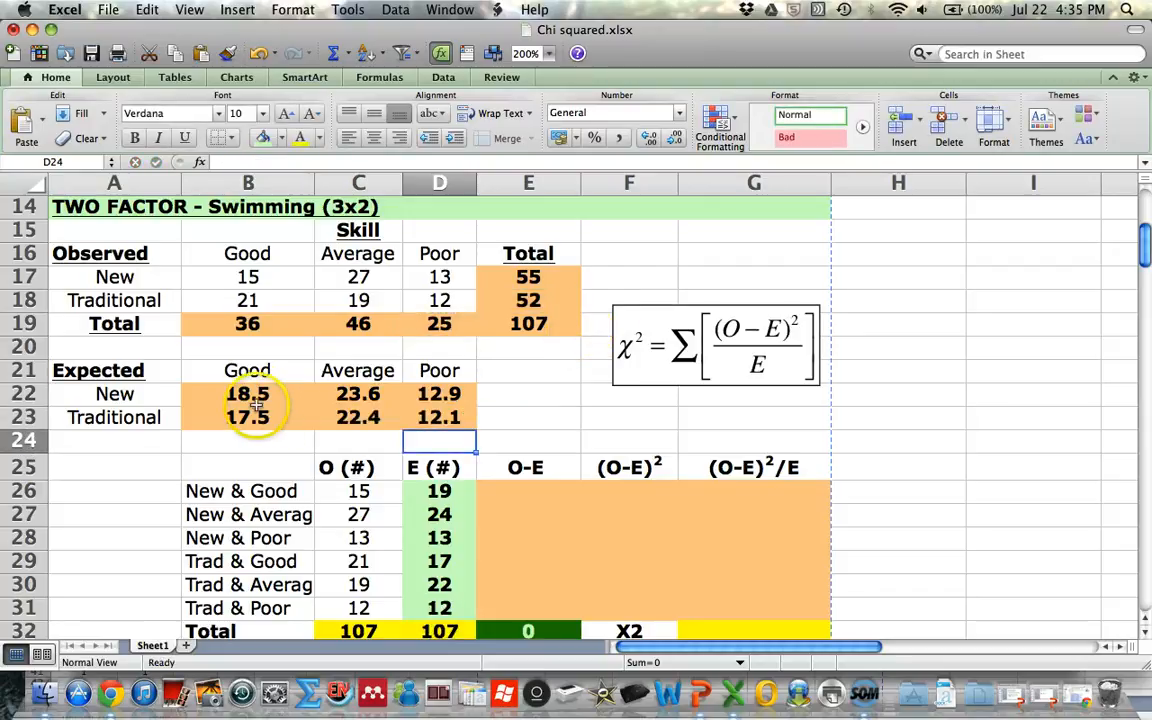
# Step: Show the expected counts in D26:D31 with one decimal place
pyautogui.moveTo(250, 400); pyautogui.dragTo(461, 558)
pyautogui.click(504, 414)
pyautogui.scroll(-2, 495, 412)
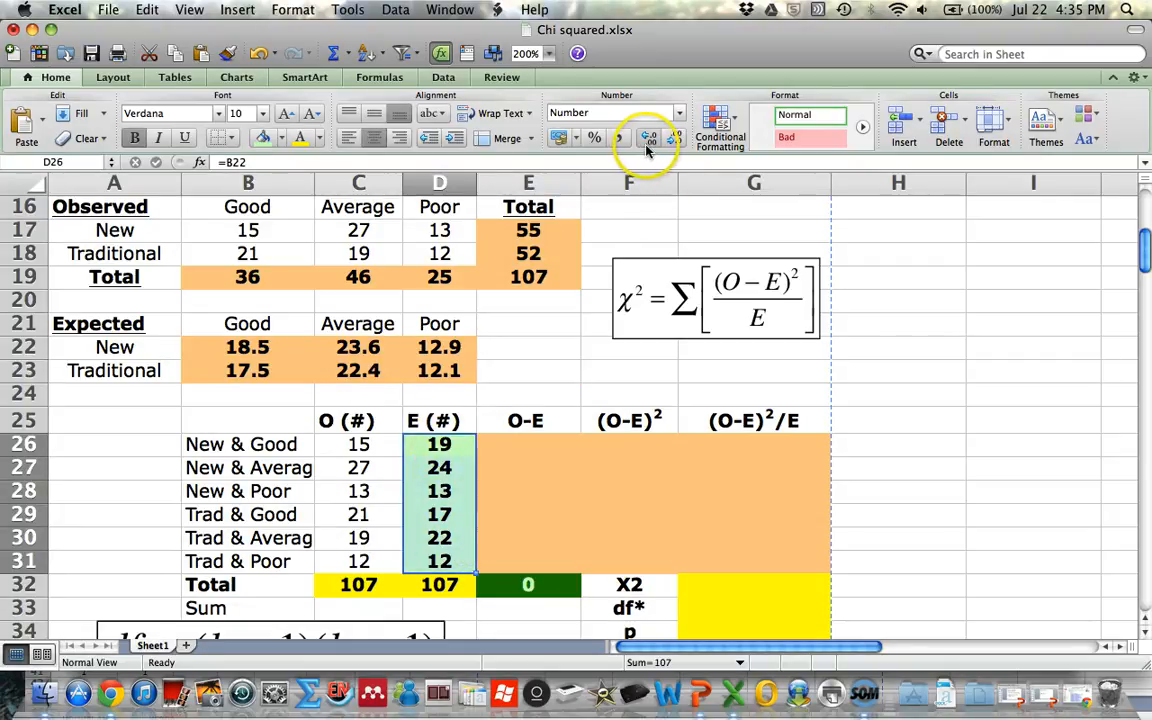
pyautogui.click(648, 139)
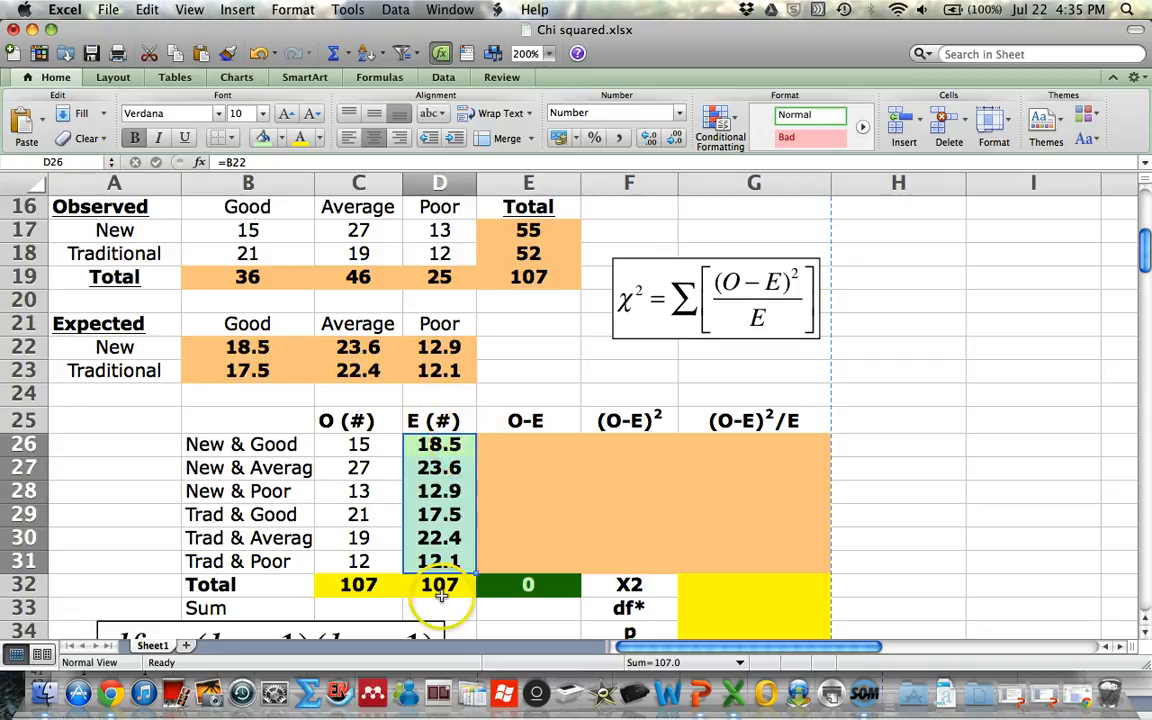
# Step: Calculate the O-E difference for New & Good in E26 with =C26-D26
pyautogui.click(518, 446)
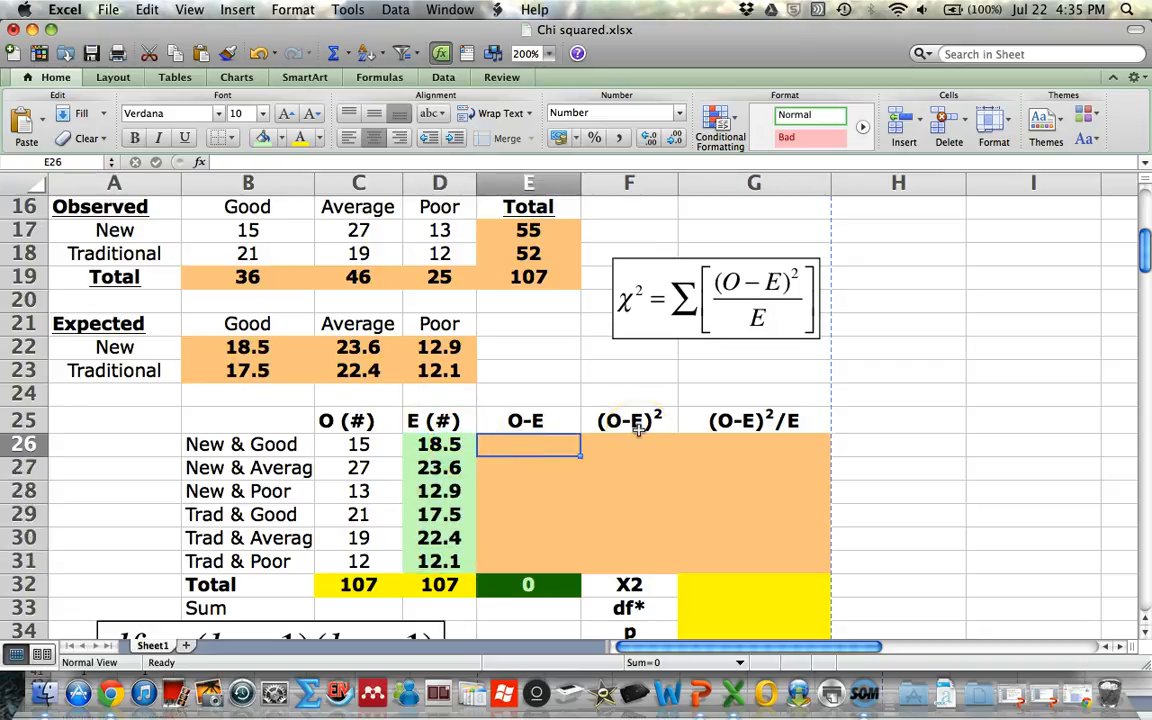
pyautogui.write('=')
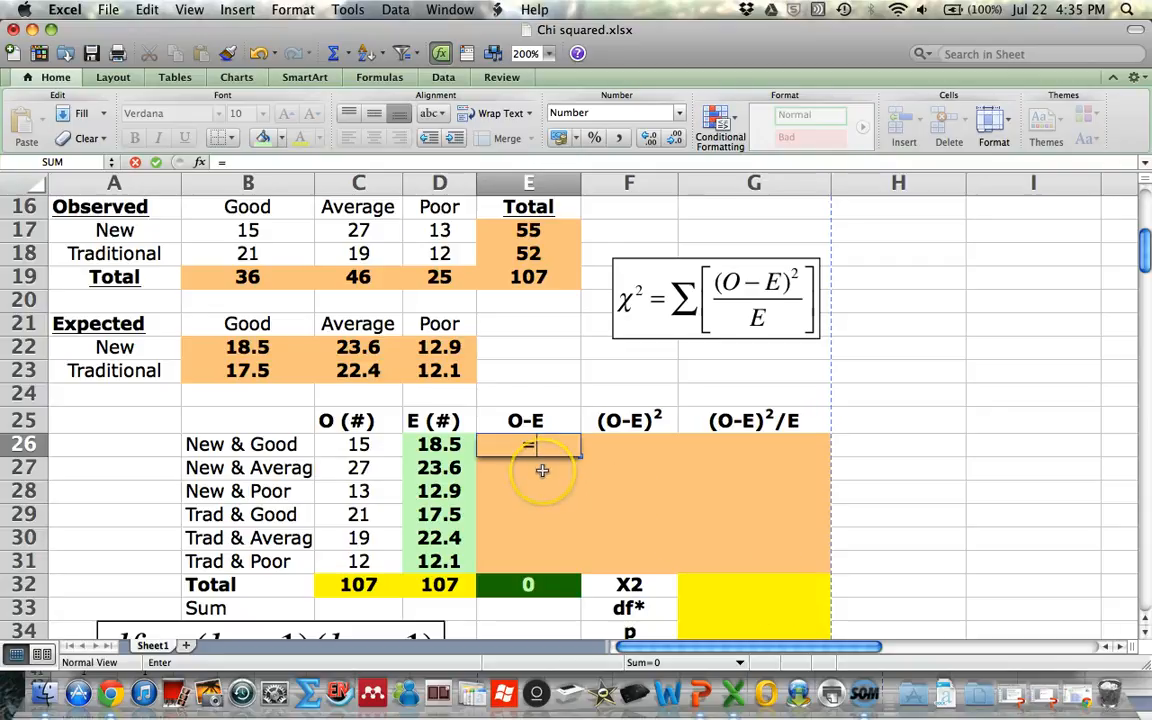
pyautogui.click(357, 444)
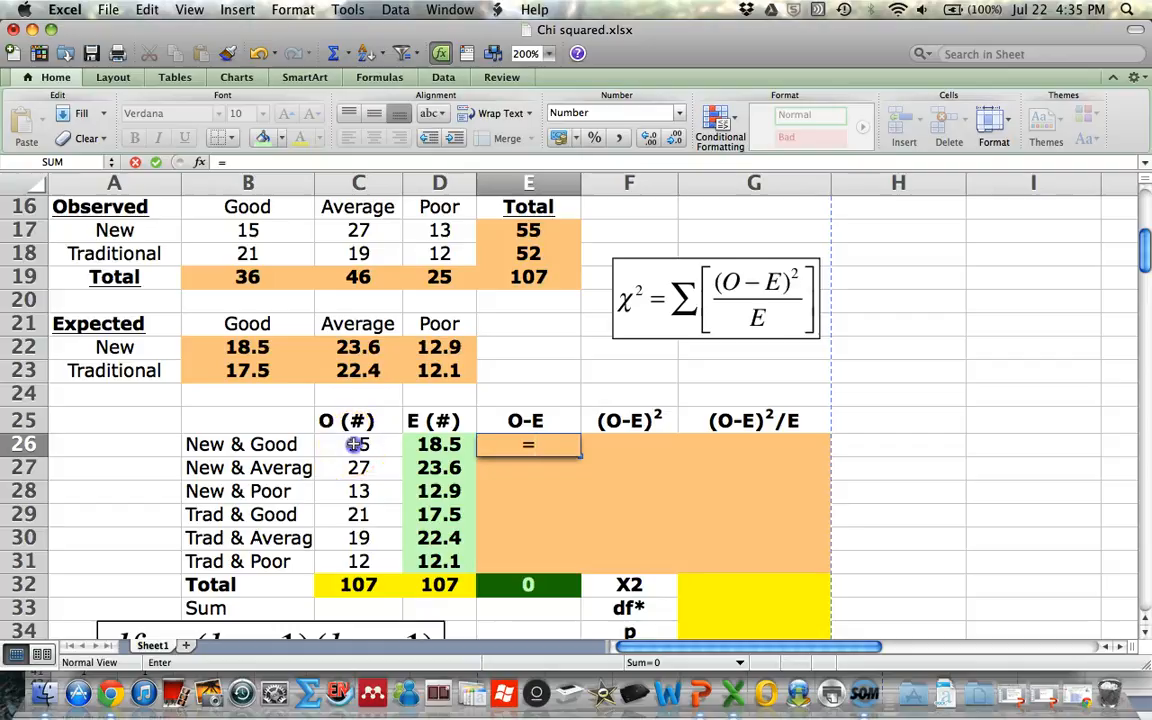
pyautogui.write('-')
pyautogui.click(440, 444)
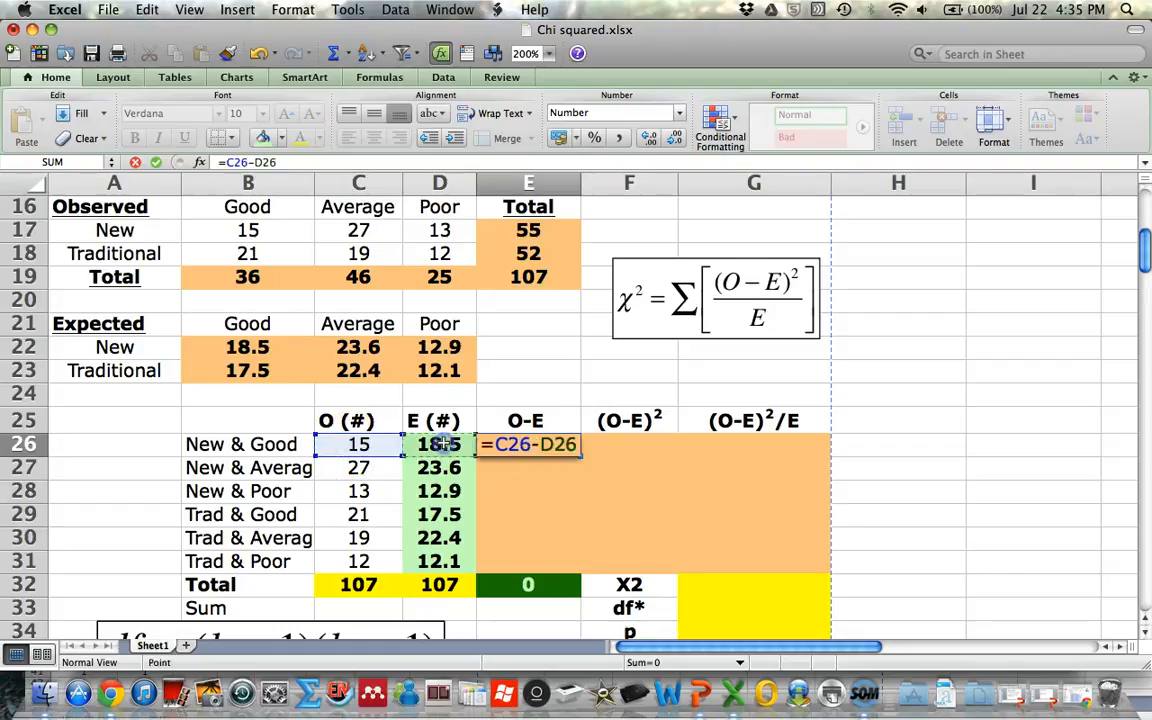
pyautogui.press('Return')
# Step: Fill the O-E formula from E26 down to E31 and check the column's sum in E32
pyautogui.click(570, 449)
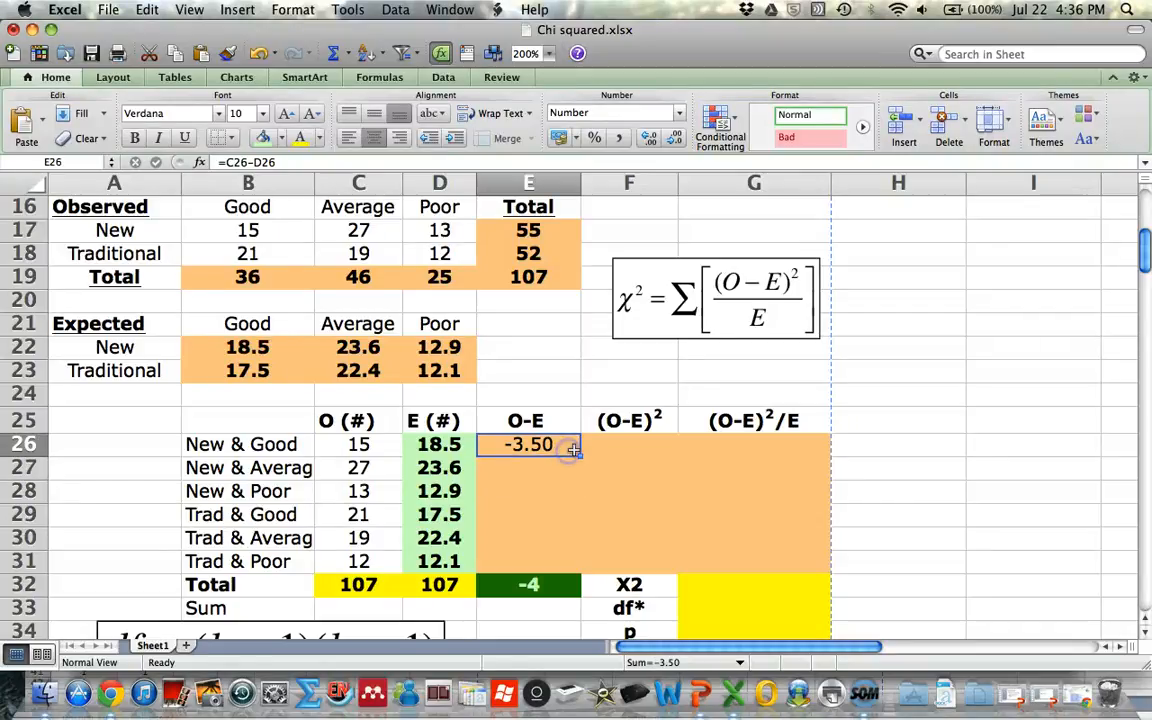
pyautogui.moveTo(575, 455); pyautogui.dragTo(576, 567)
pyautogui.click(533, 592)
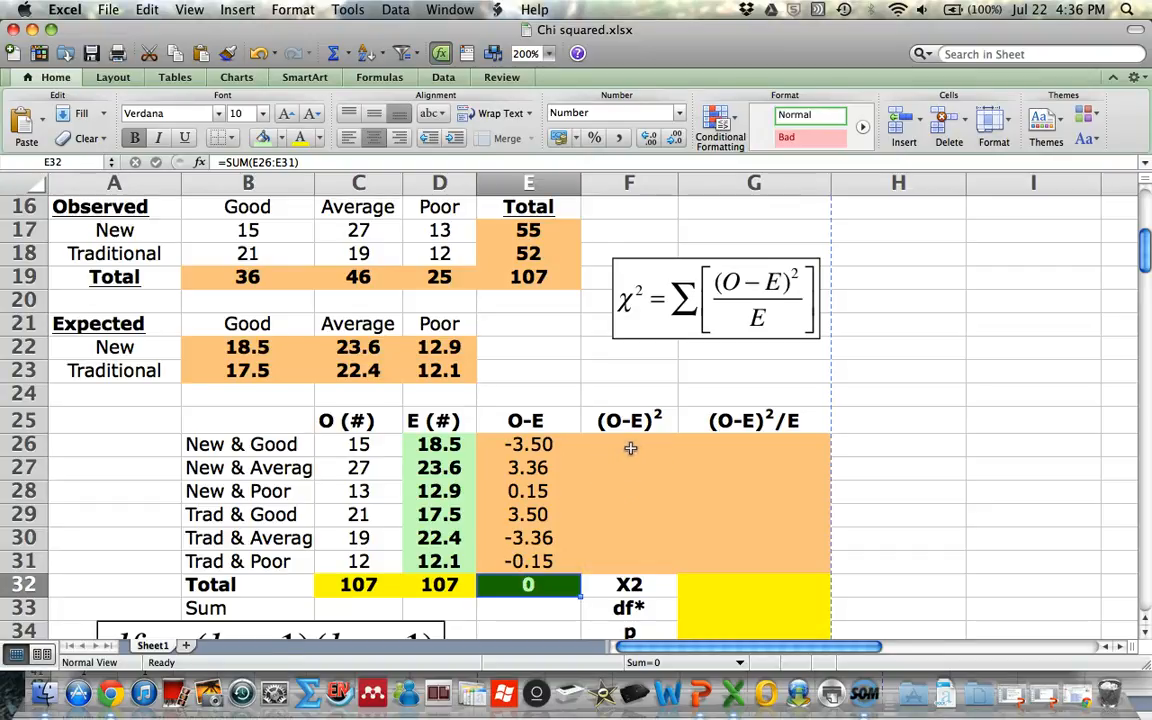
# Step: Calculate the squared difference in F26 with =E26^2 and fill the formula down to F31
pyautogui.click(630, 448)
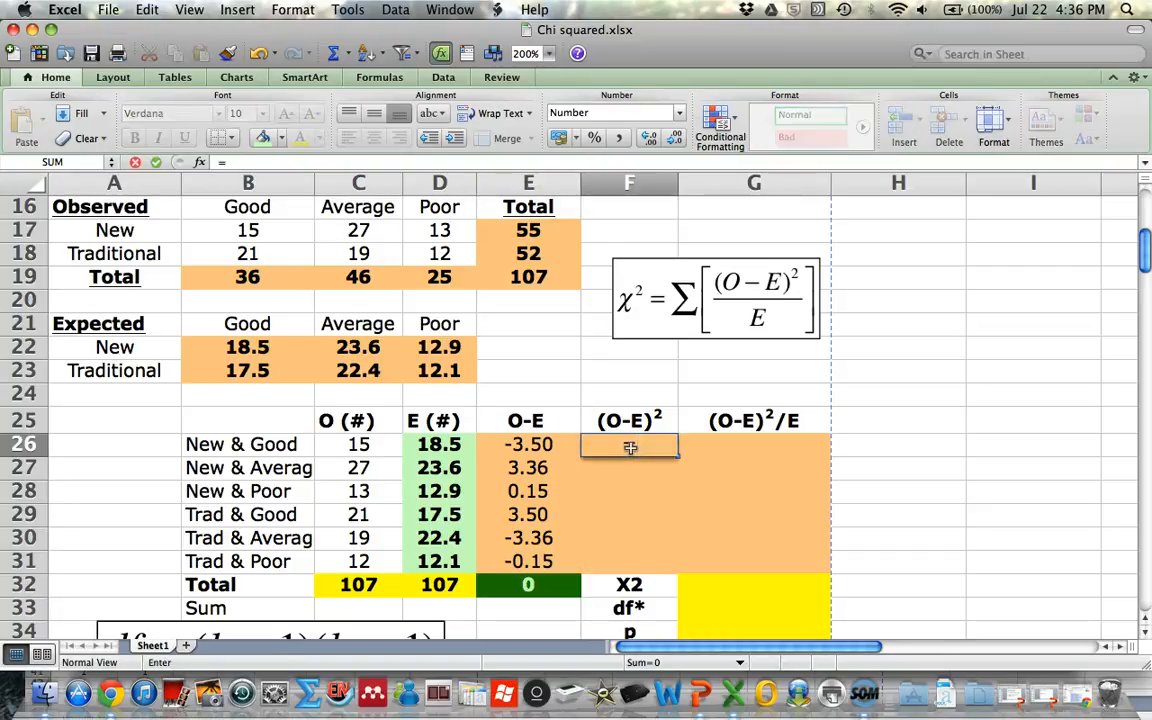
pyautogui.write('=')
pyautogui.click(519, 447)
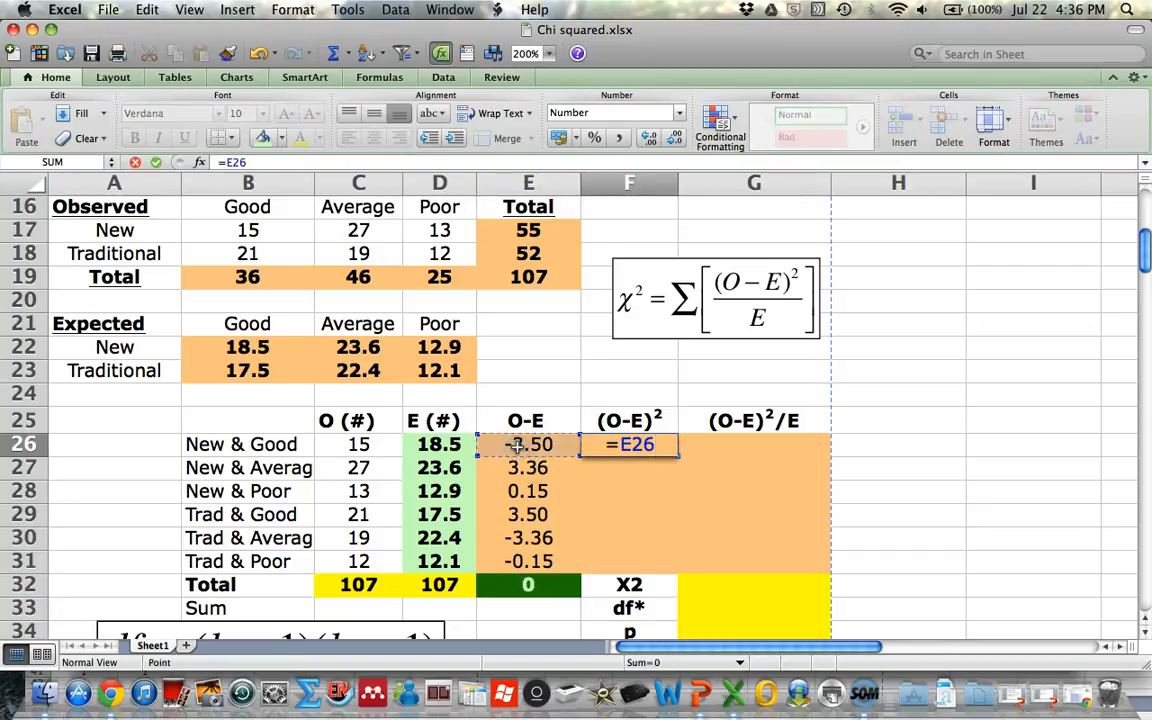
pyautogui.write('^')
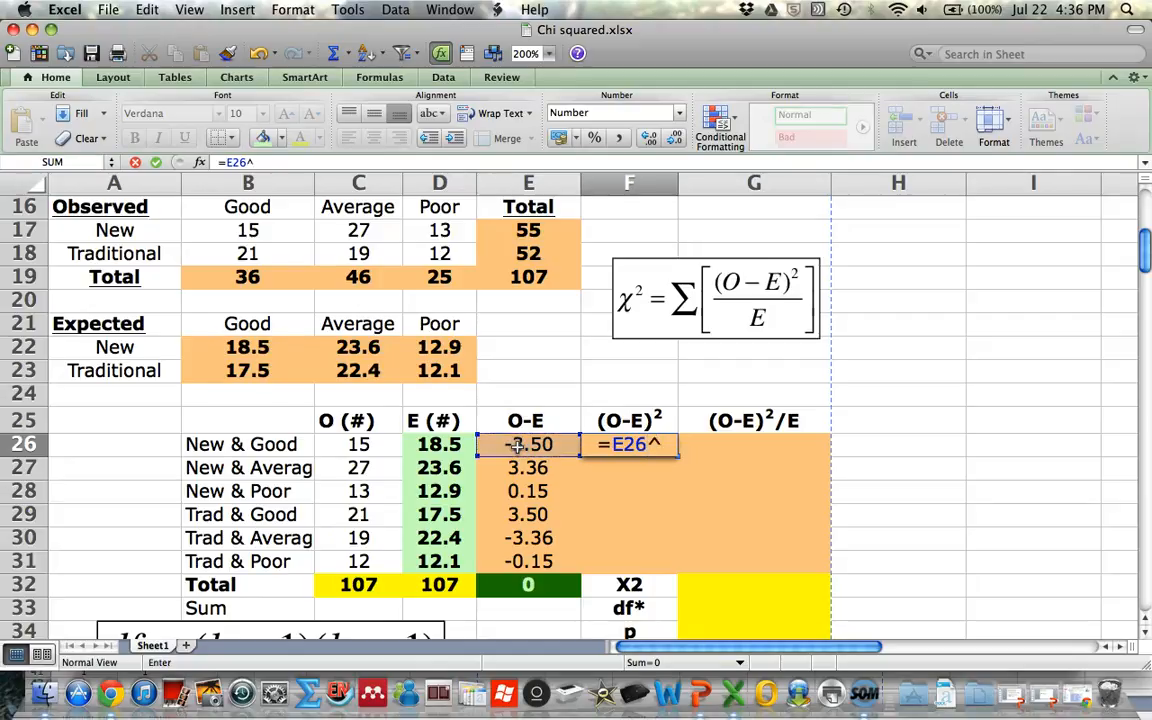
pyautogui.write('2')
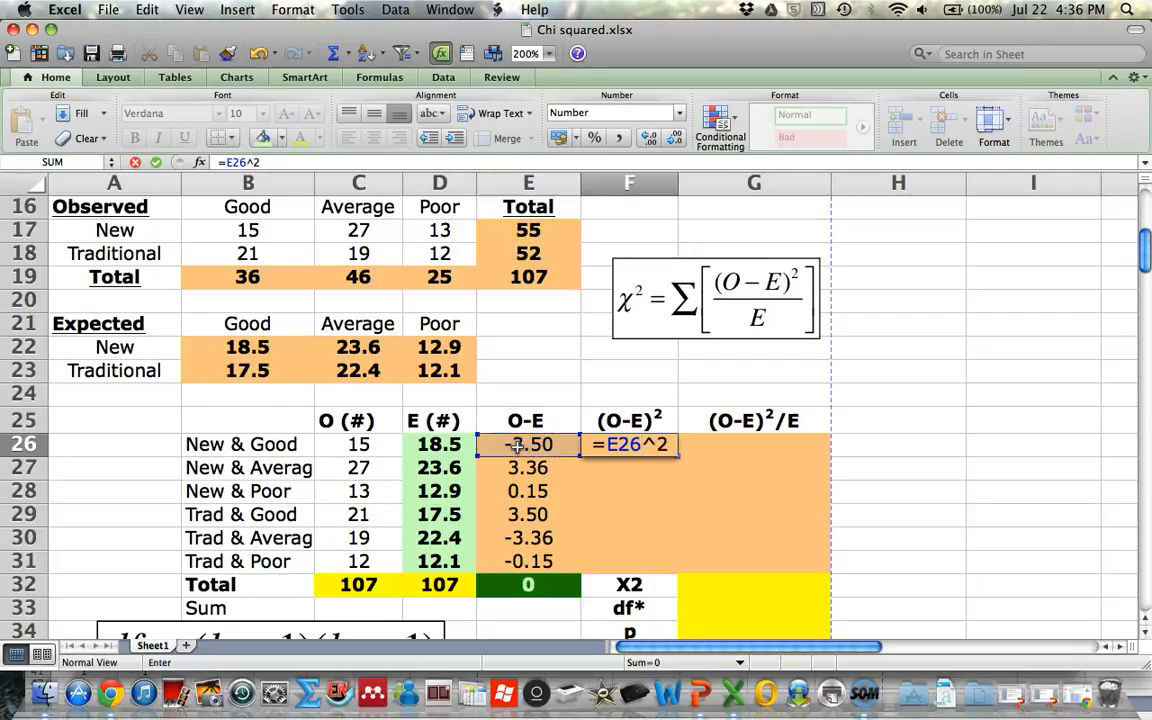
pyautogui.press('Return')
pyautogui.click(668, 450)
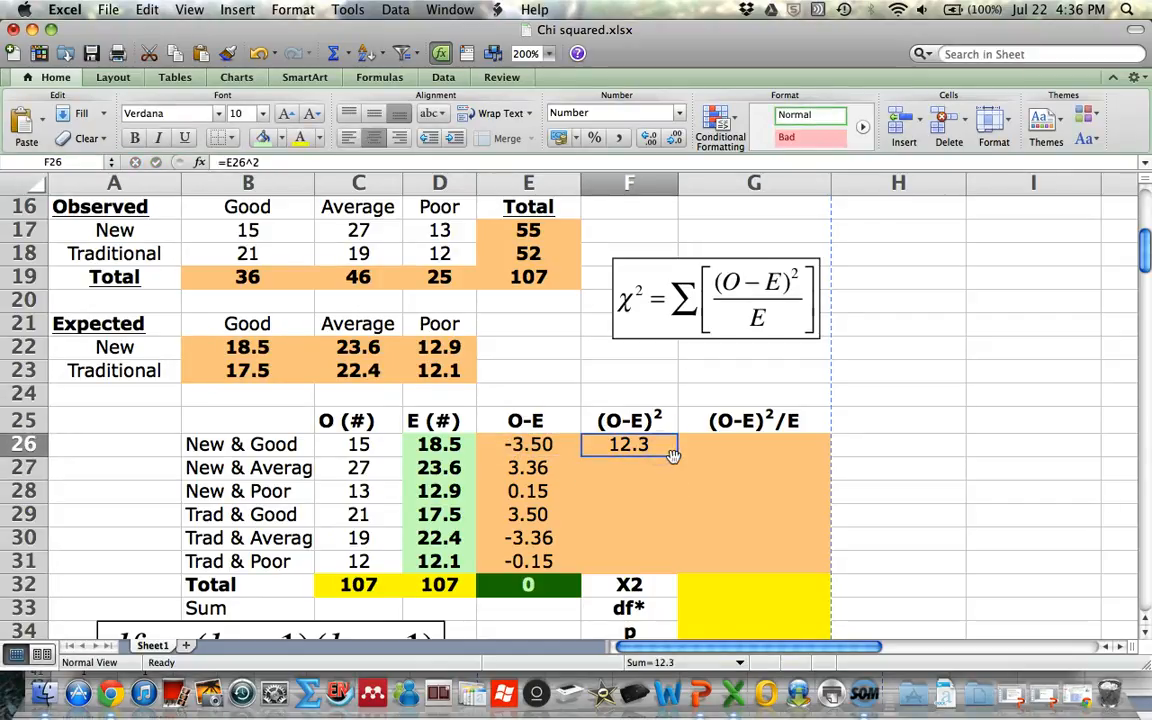
pyautogui.moveTo(674, 456); pyautogui.dragTo(671, 565)
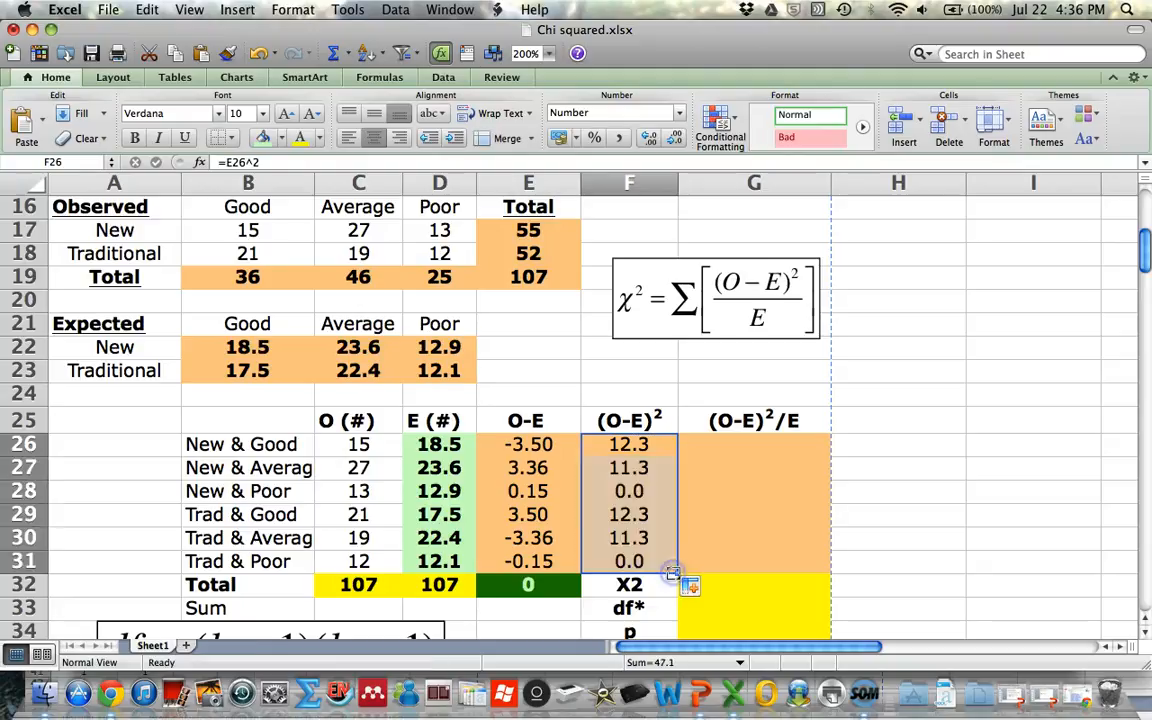
# Step: Calculate the chi-squared contribution for New & Good in G26 with =F26/D26 and fill the formula down to G31
pyautogui.click(766, 447)
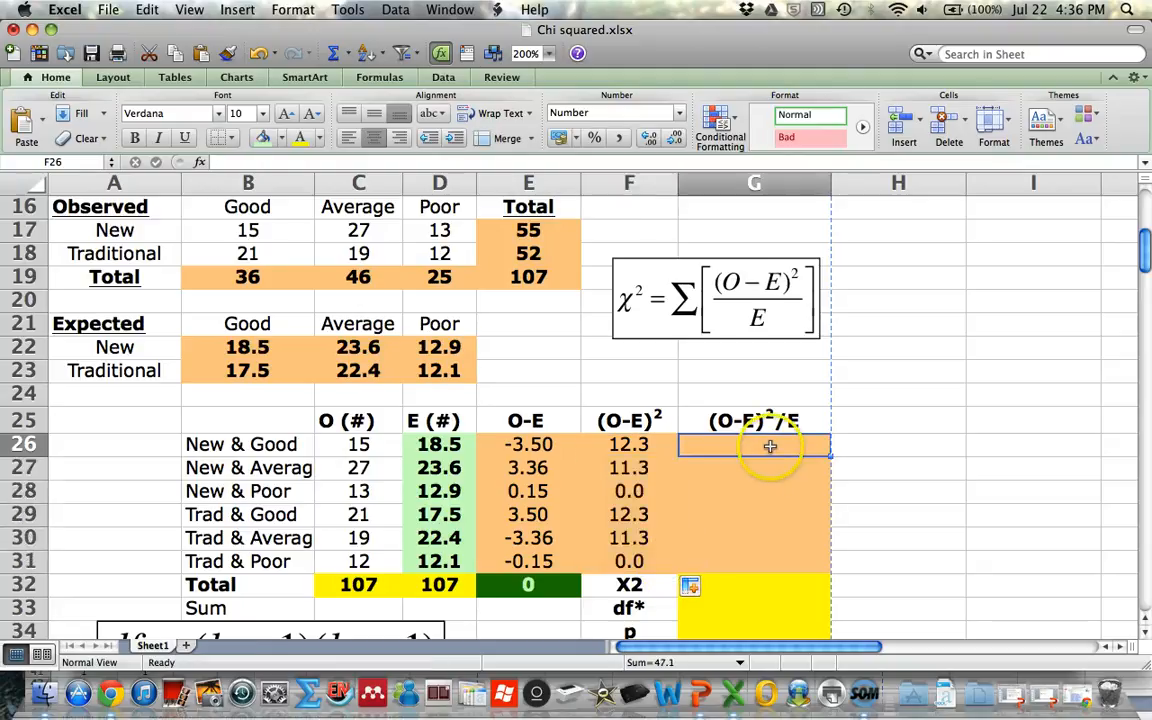
pyautogui.write('=')
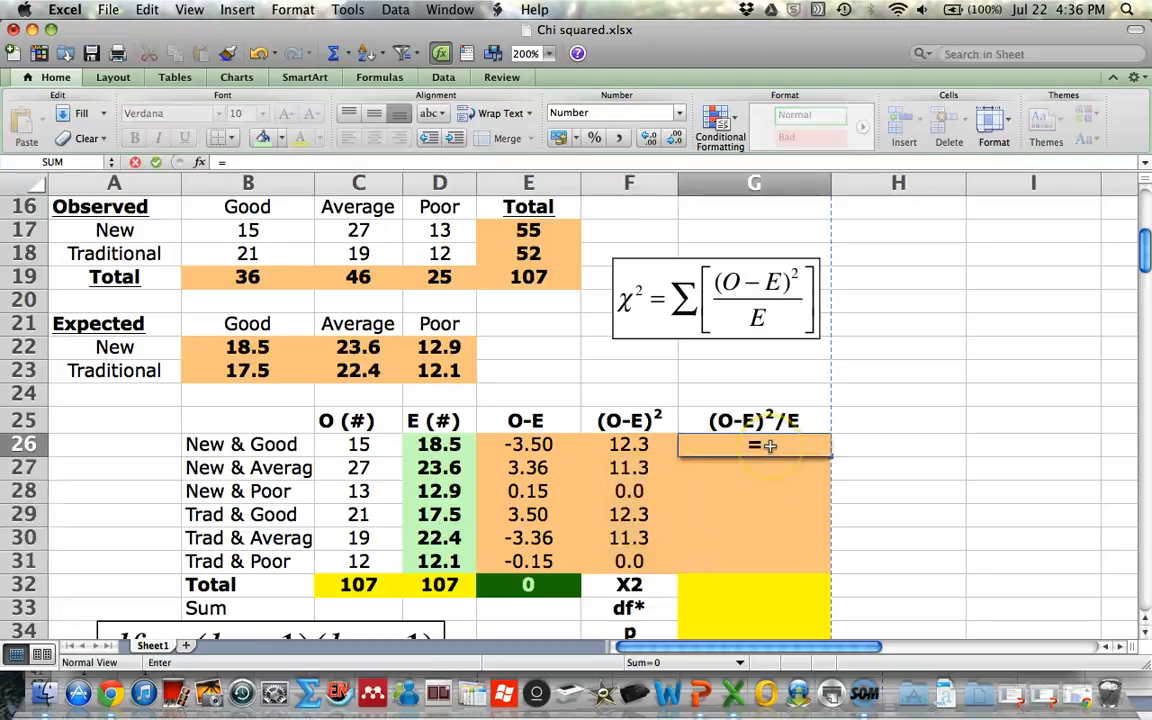
pyautogui.click(629, 444)
pyautogui.write('/')
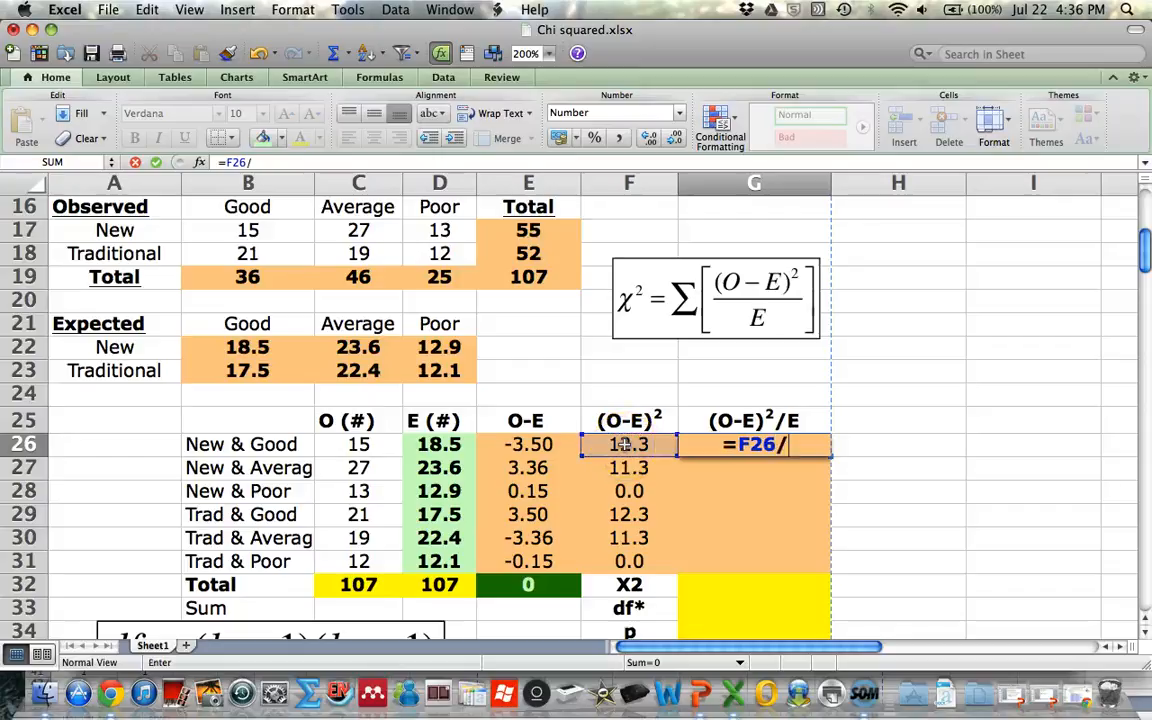
pyautogui.click(440, 445)
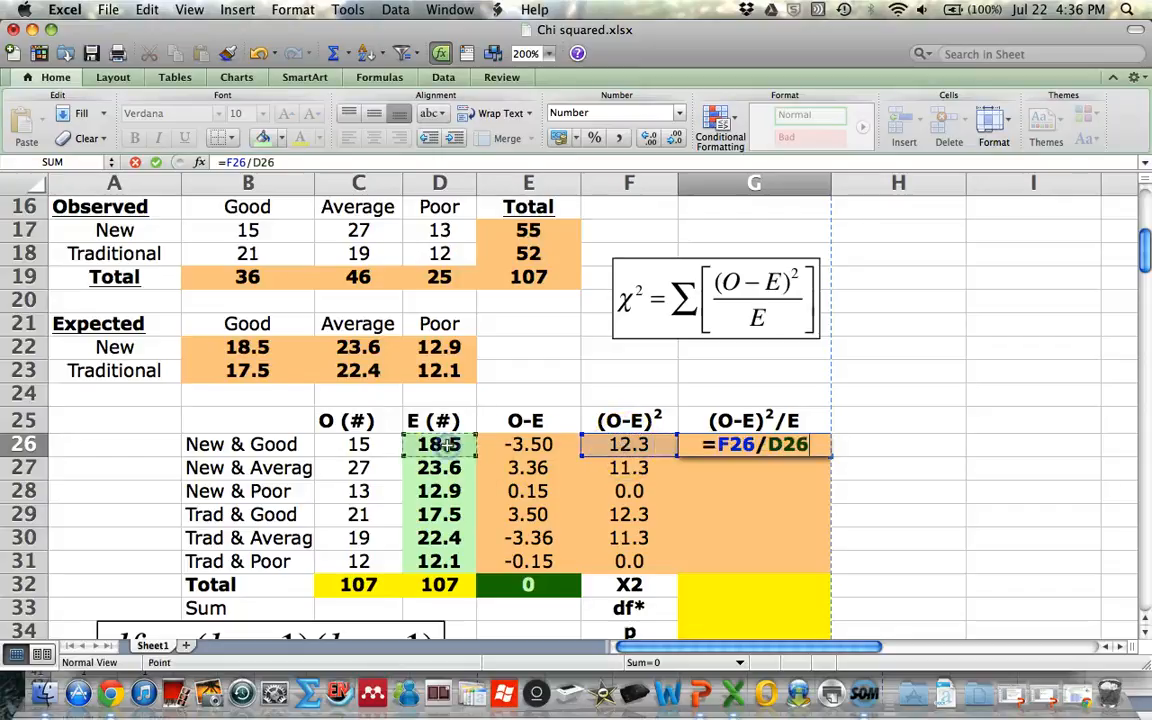
pyautogui.press('Return')
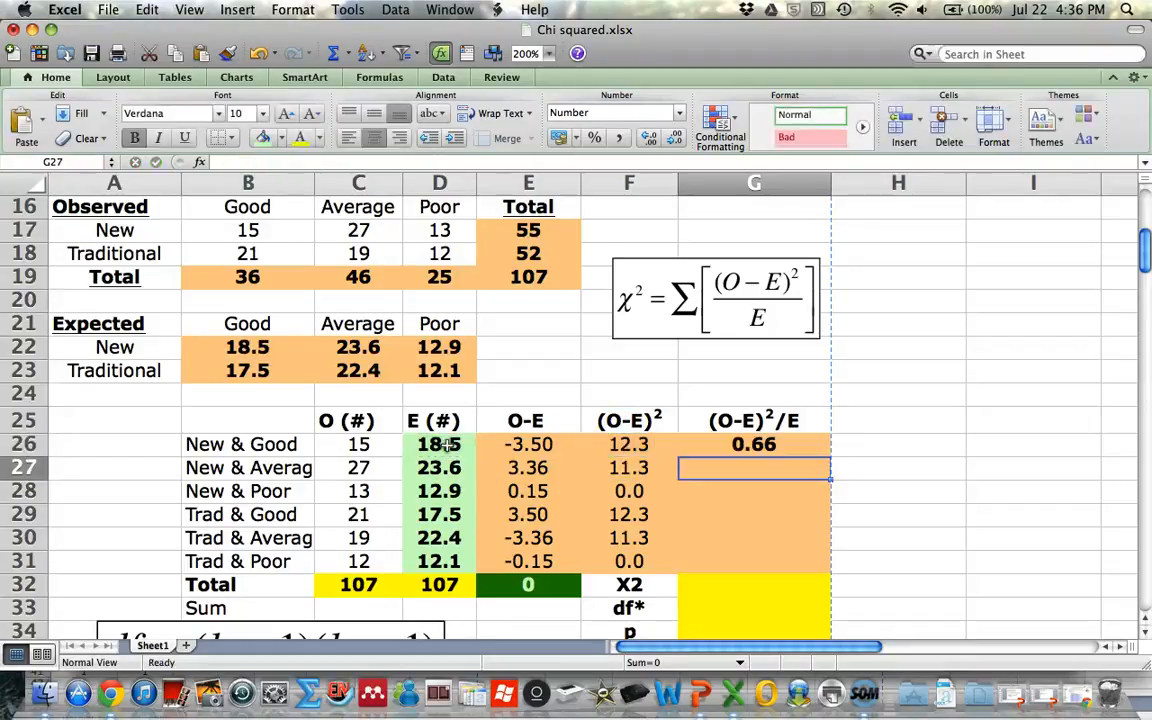
pyautogui.click(753, 444)
pyautogui.moveTo(834, 455); pyautogui.dragTo(823, 568)
# Step: Total the contributions as the X2 value in G32 with =SUM(G26:G31) and enter 2 as the df in G33
pyautogui.scroll(-3, 818, 560)
pyautogui.click(756, 514)
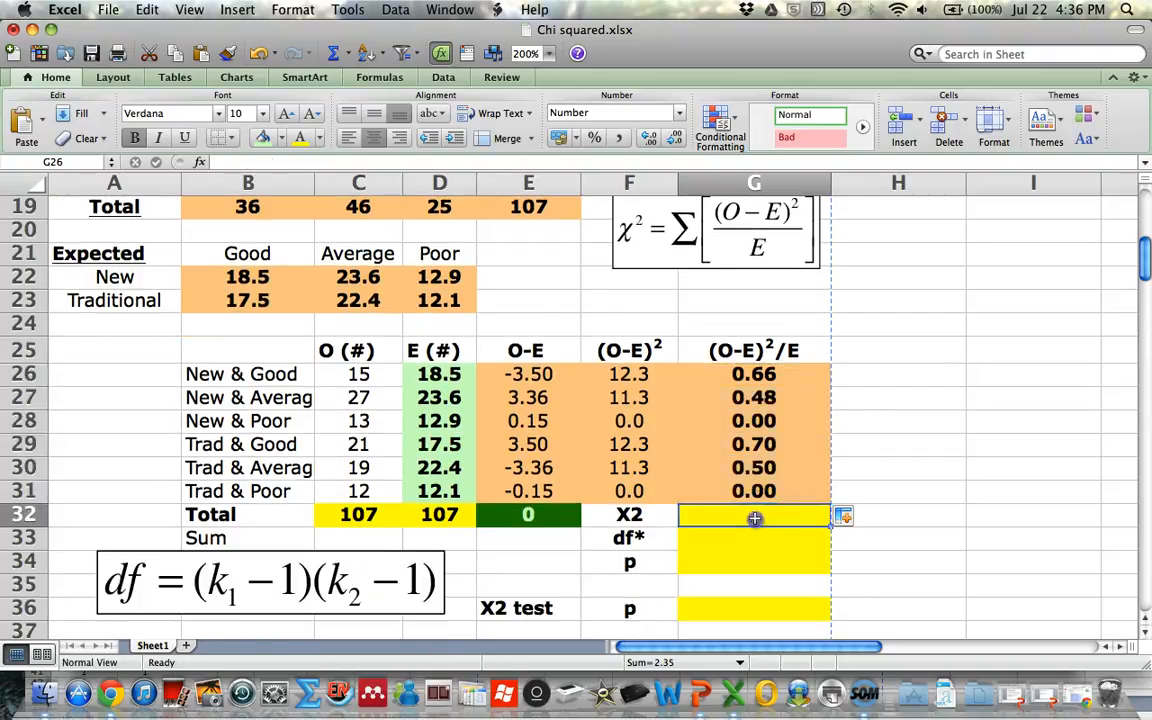
pyautogui.write('=sum(')
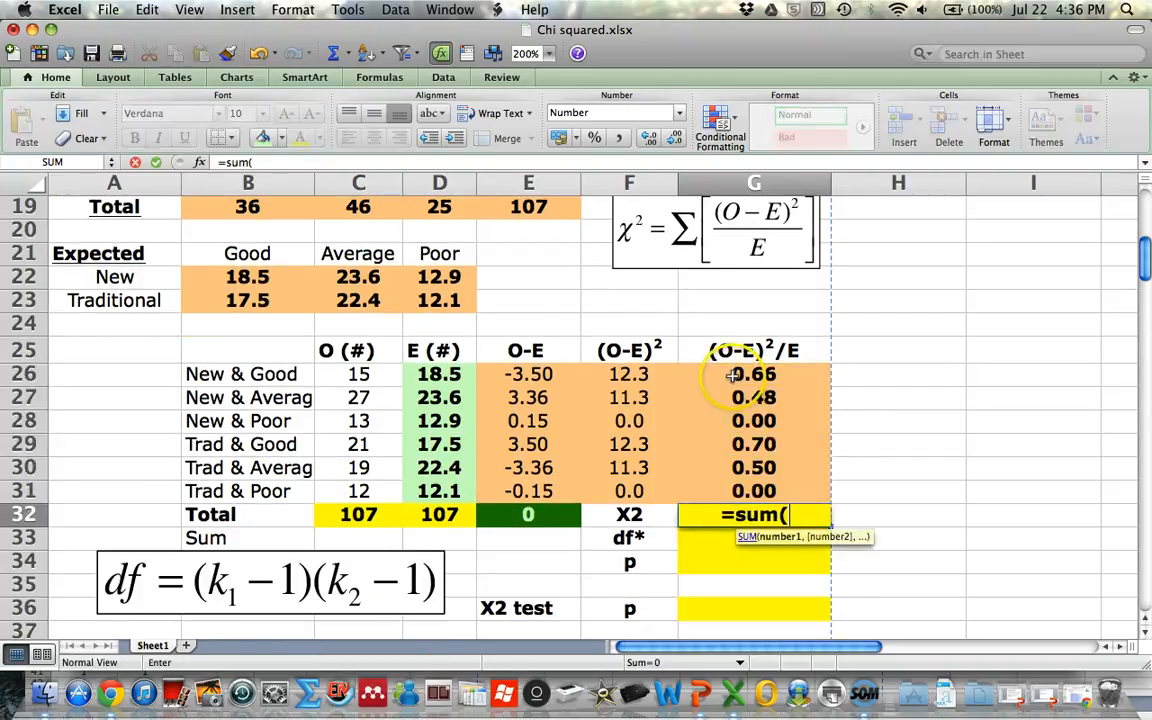
pyautogui.moveTo(725, 381); pyautogui.dragTo(738, 488)
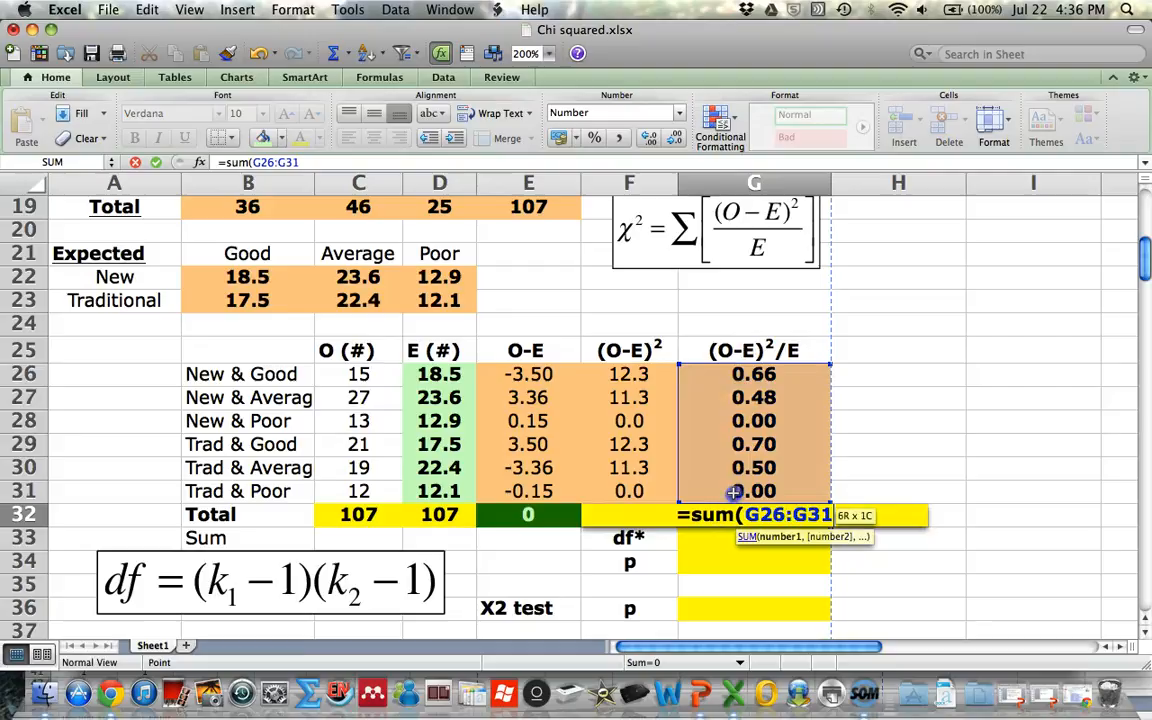
pyautogui.press('Return')
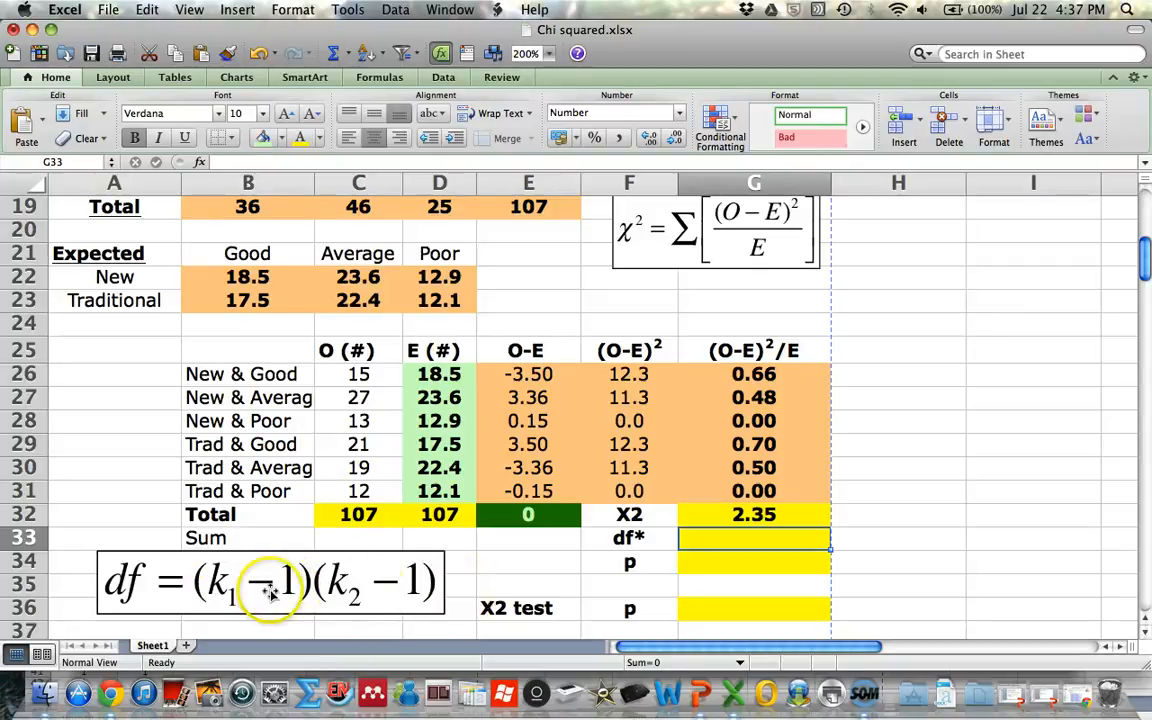
pyautogui.write('2')
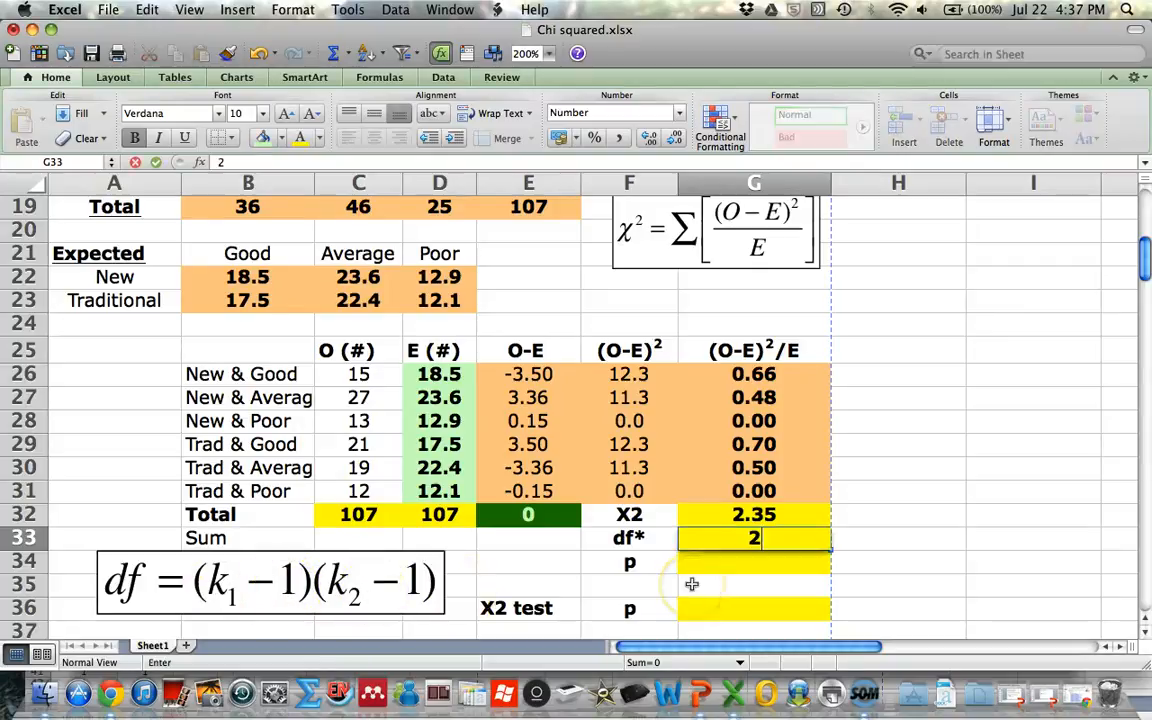
pyautogui.press('Return')
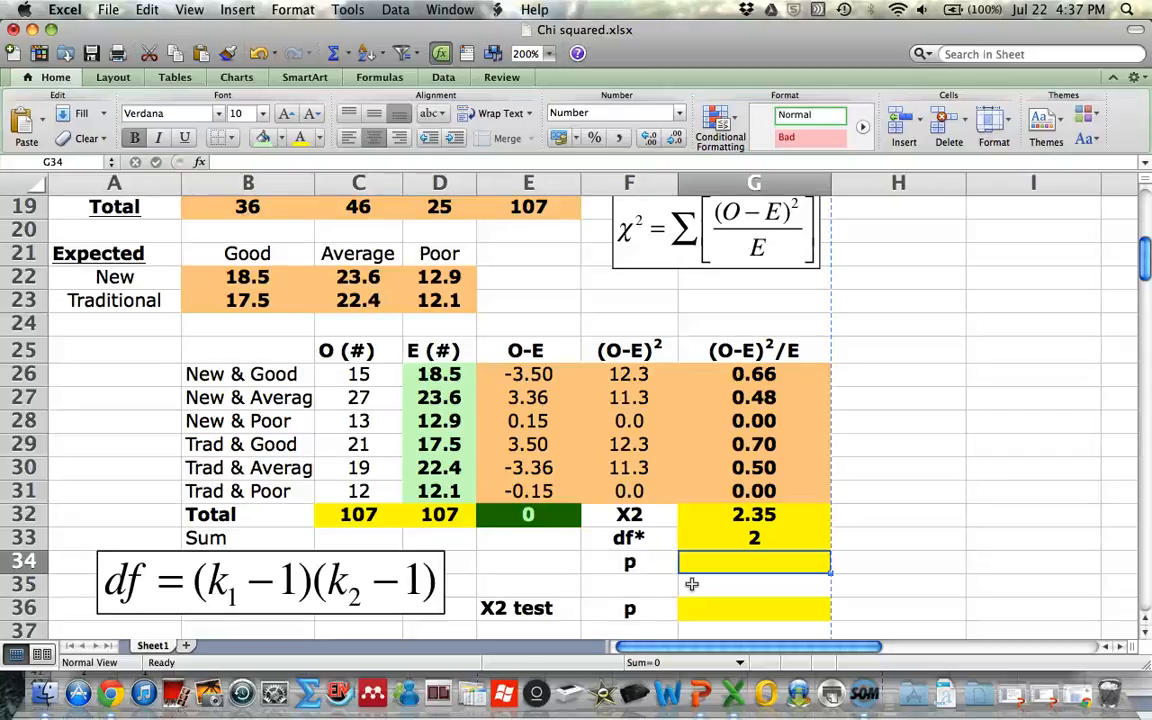
# Step: Calculate the p value in G34 from the X2 value and degrees of freedom with =CHIDIST(G32,G33)
pyautogui.write('=')
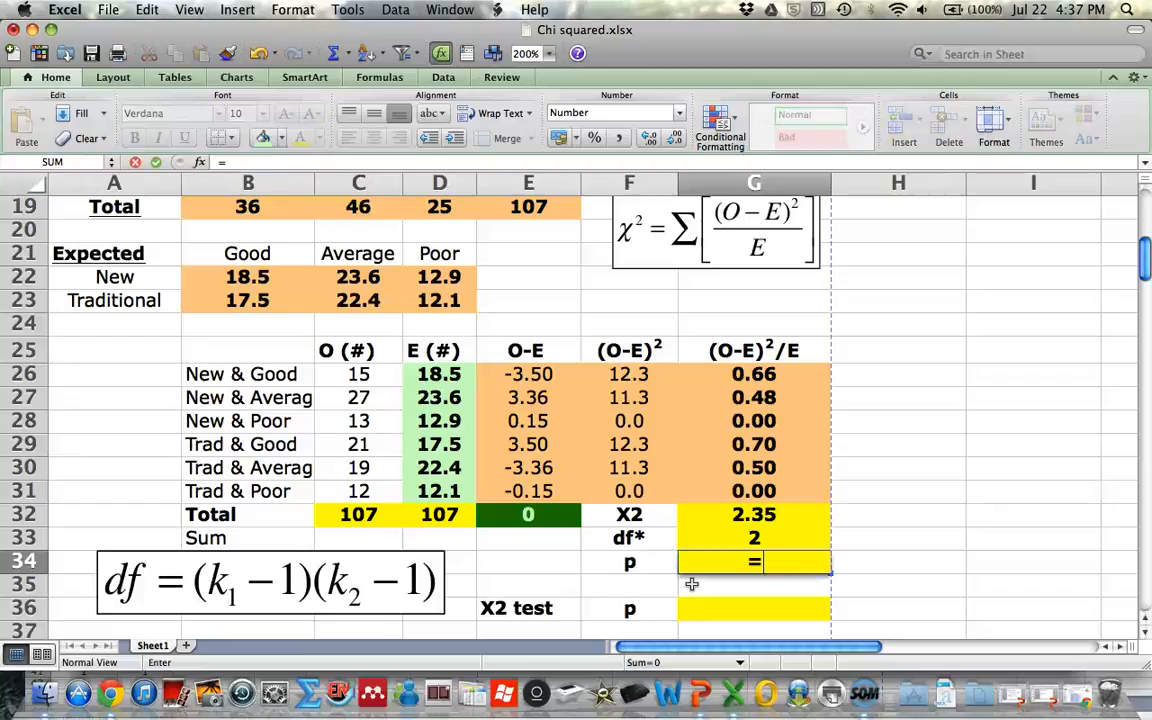
pyautogui.write('chitest')
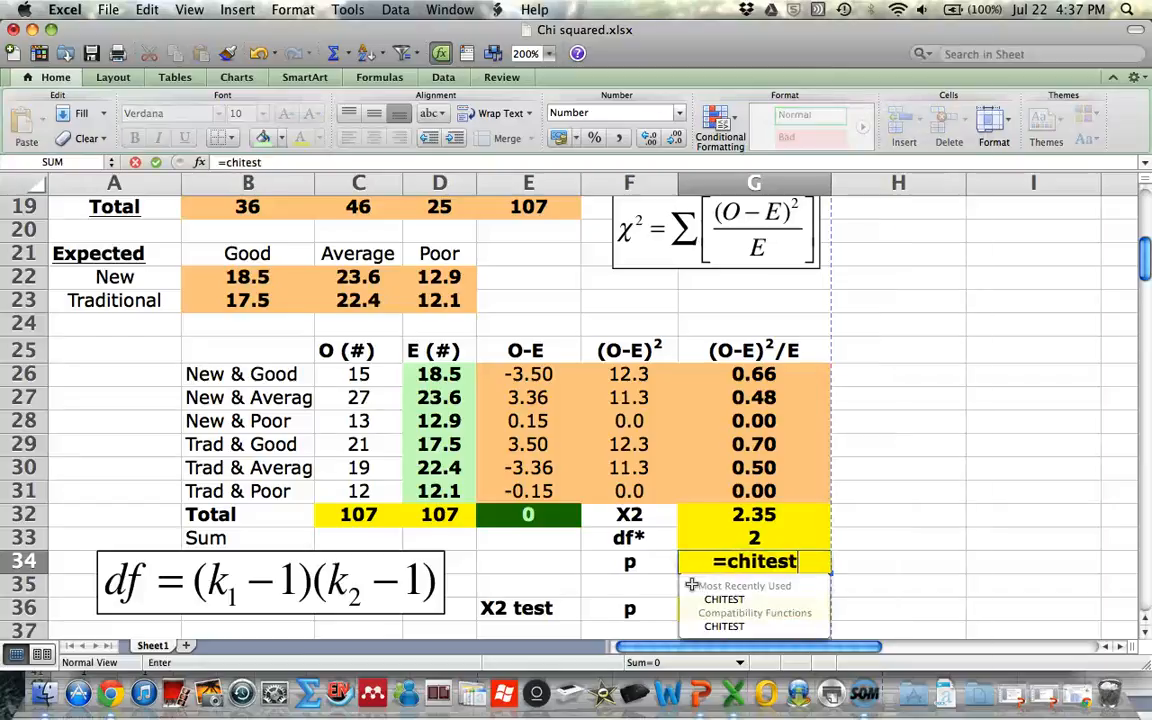
pyautogui.press('BackSpace')
pyautogui.press('BackSpace')
pyautogui.press('BackSpace')
pyautogui.press('BackSpace')
pyautogui.write('dist(')
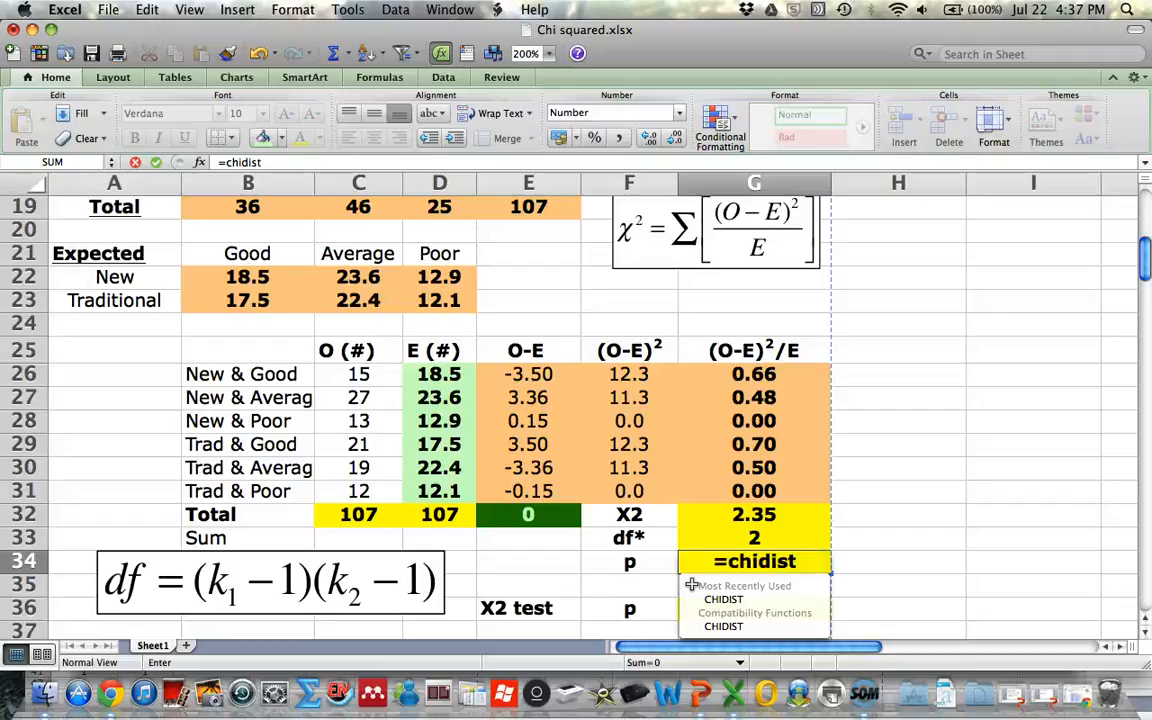
pyautogui.click(750, 516)
pyautogui.write(',')
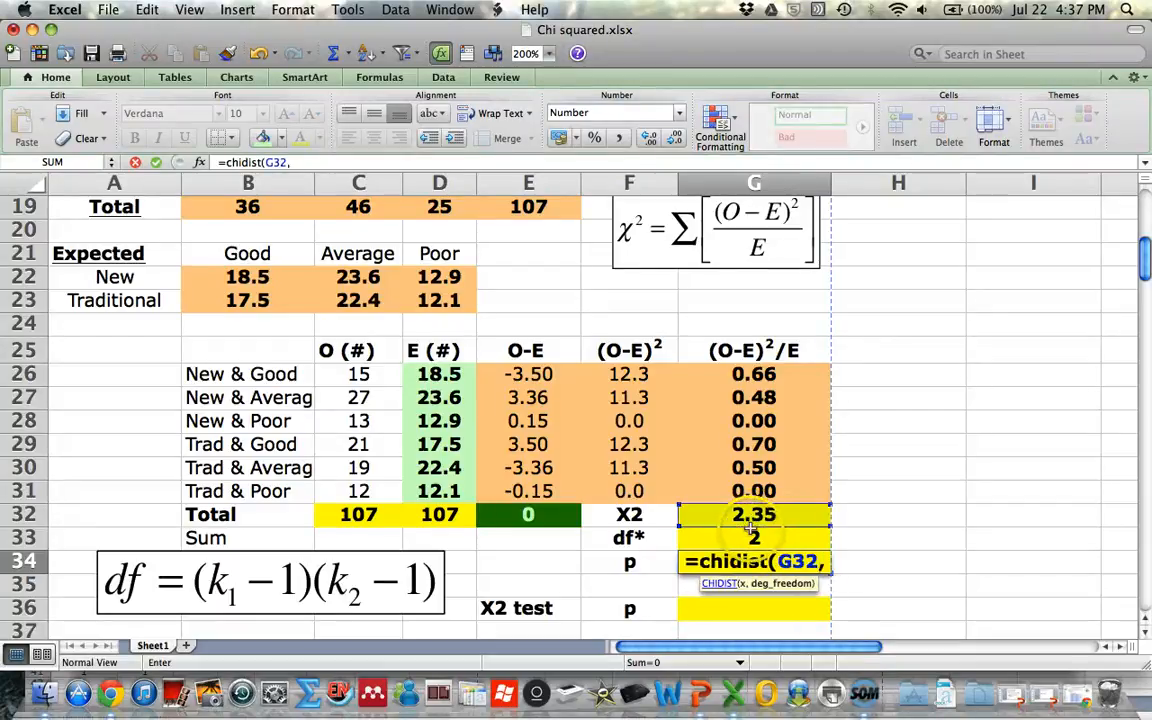
pyautogui.click(757, 537)
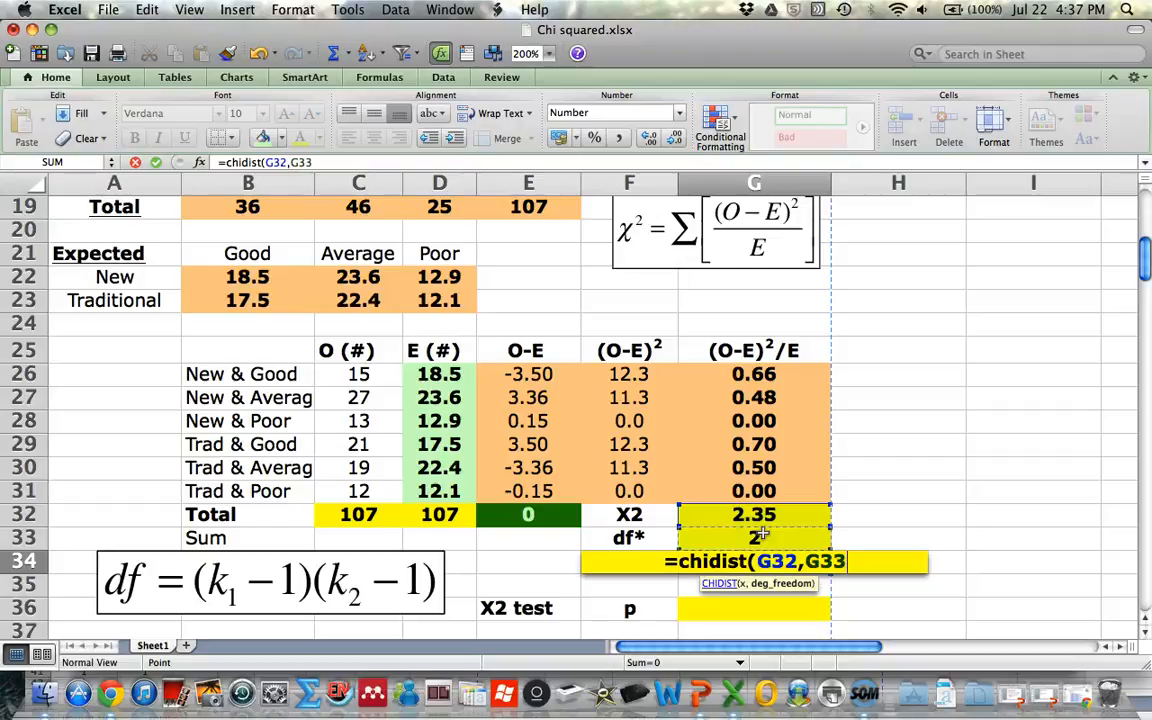
pyautogui.write(')')
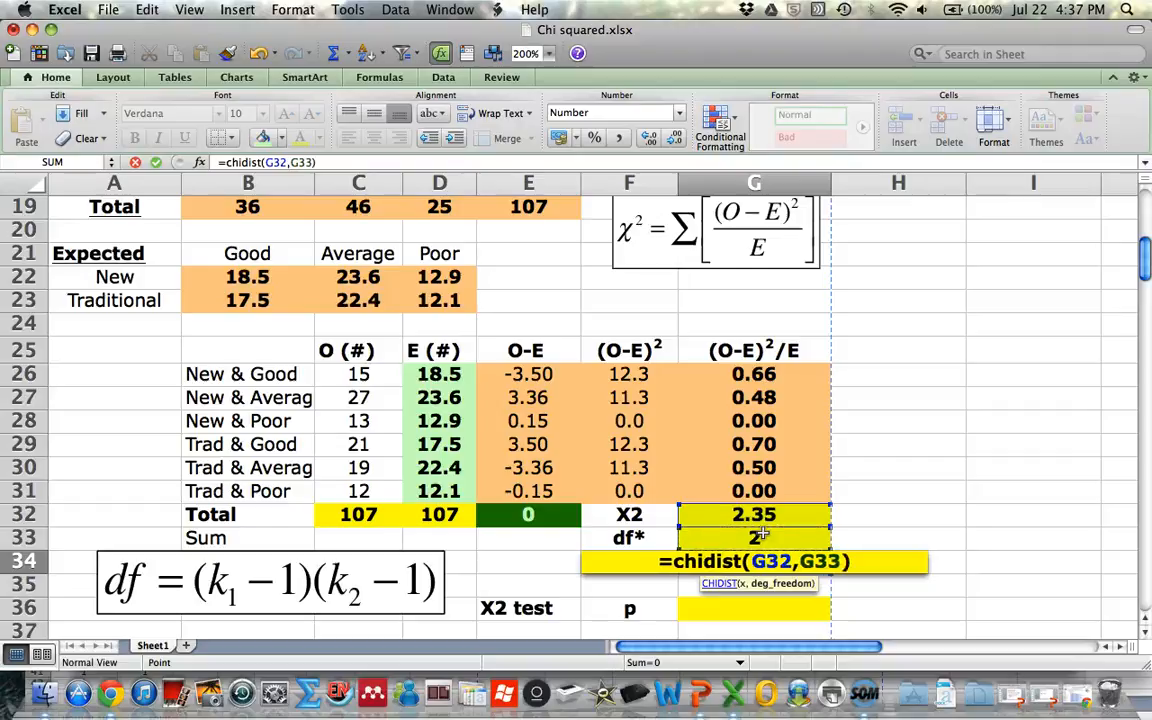
pyautogui.press('Return')
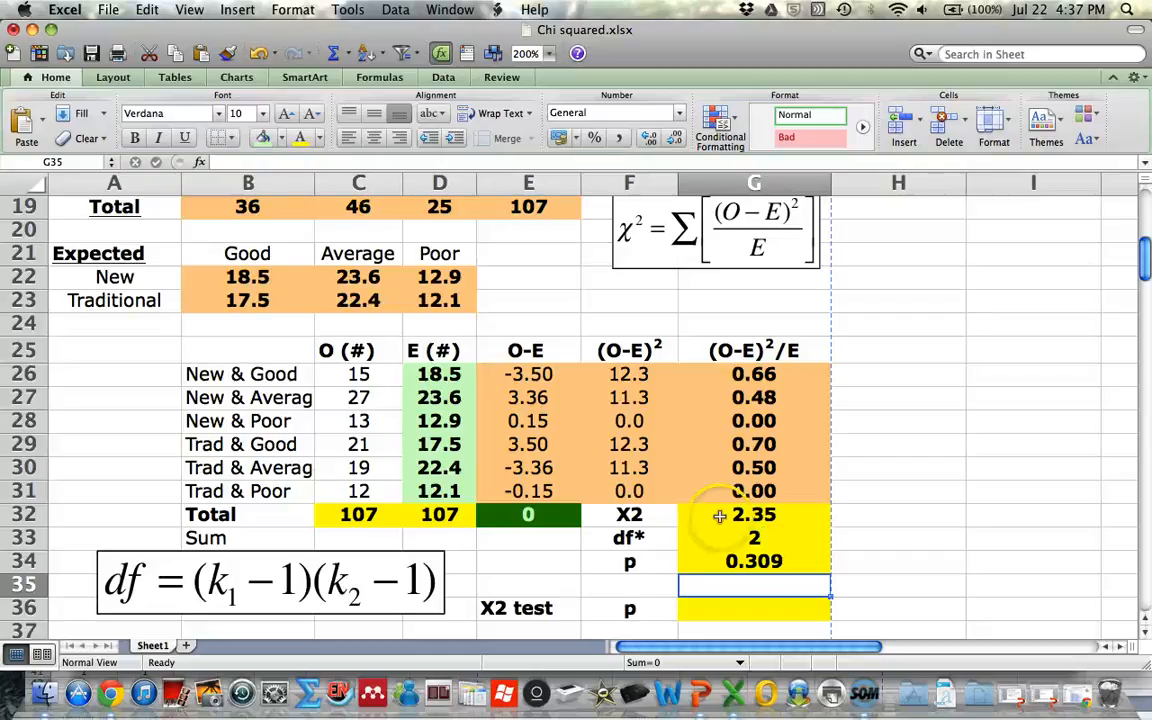
pyautogui.click(758, 558)
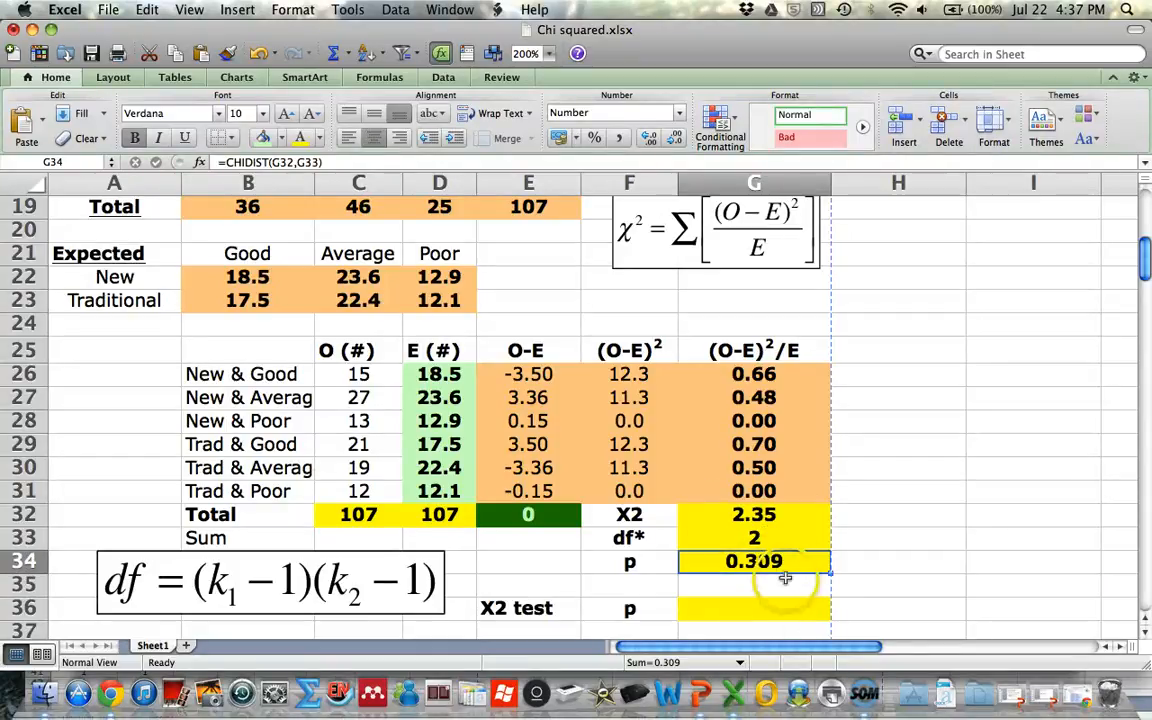
# Step: Try to calculate the X2 test p value in G36 with =CHITEST(C26:C31,D26:D31)
pyautogui.scroll(-2, 805, 540)
pyautogui.scroll(-2, 805, 558)
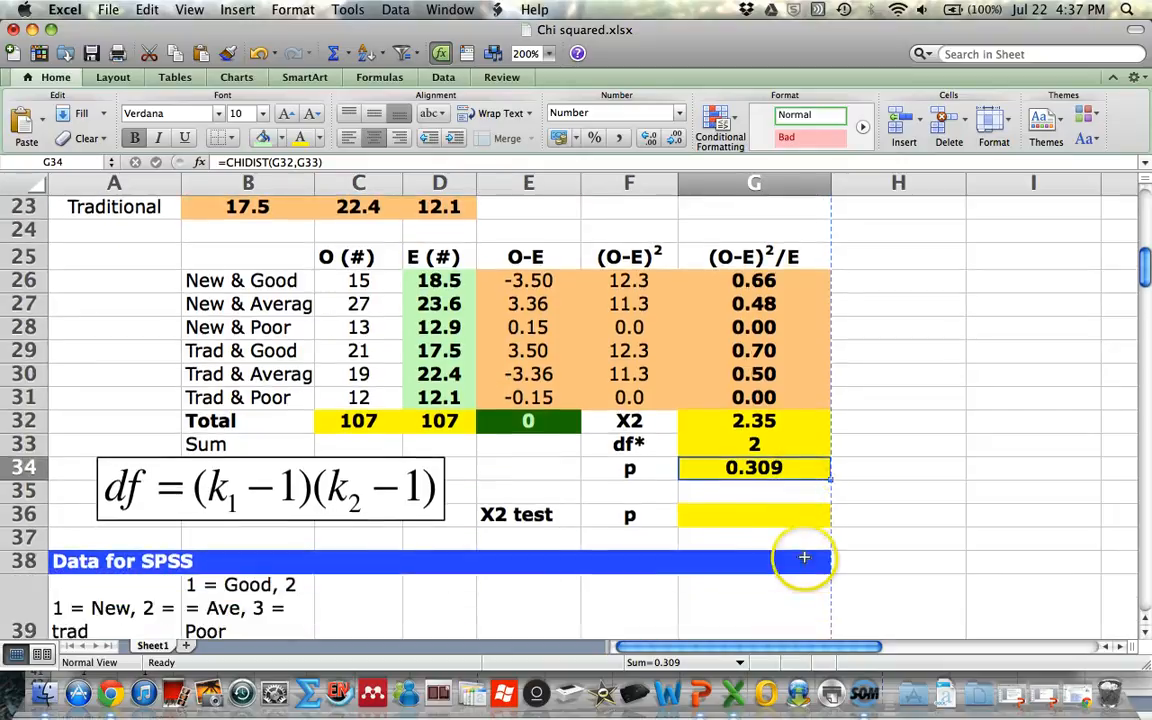
pyautogui.scroll(1, 805, 558)
pyautogui.click(757, 539)
pyautogui.scroll(1, 700, 537)
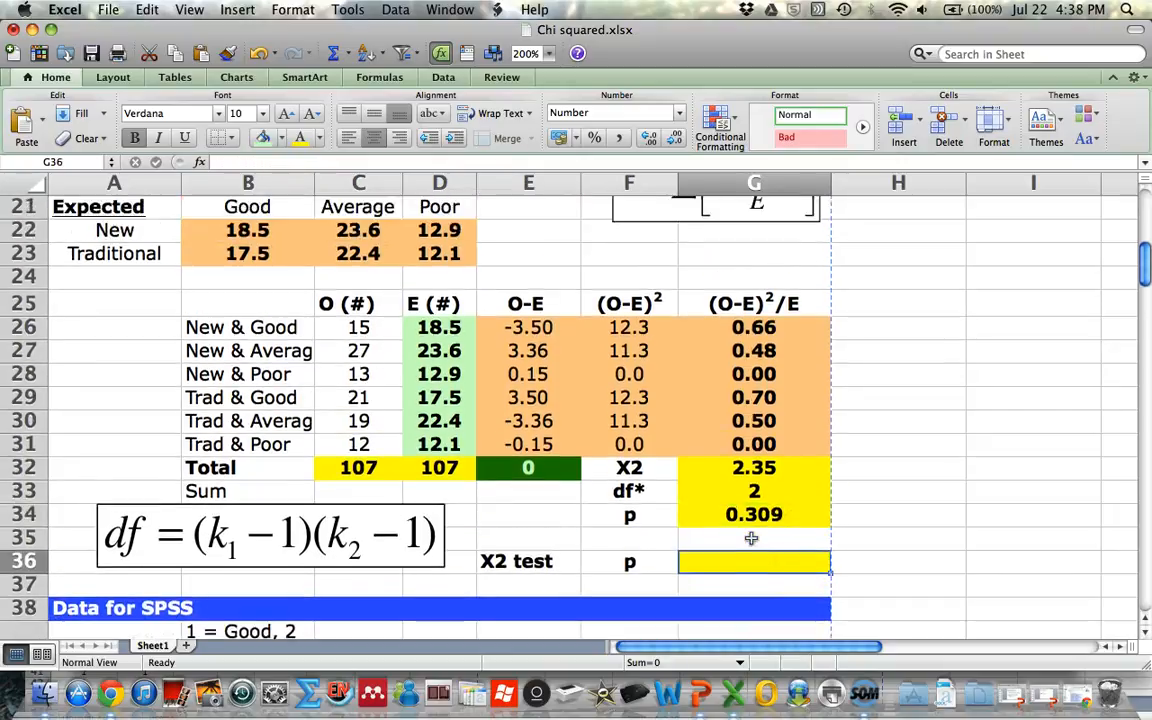
pyautogui.scroll(1, 680, 504)
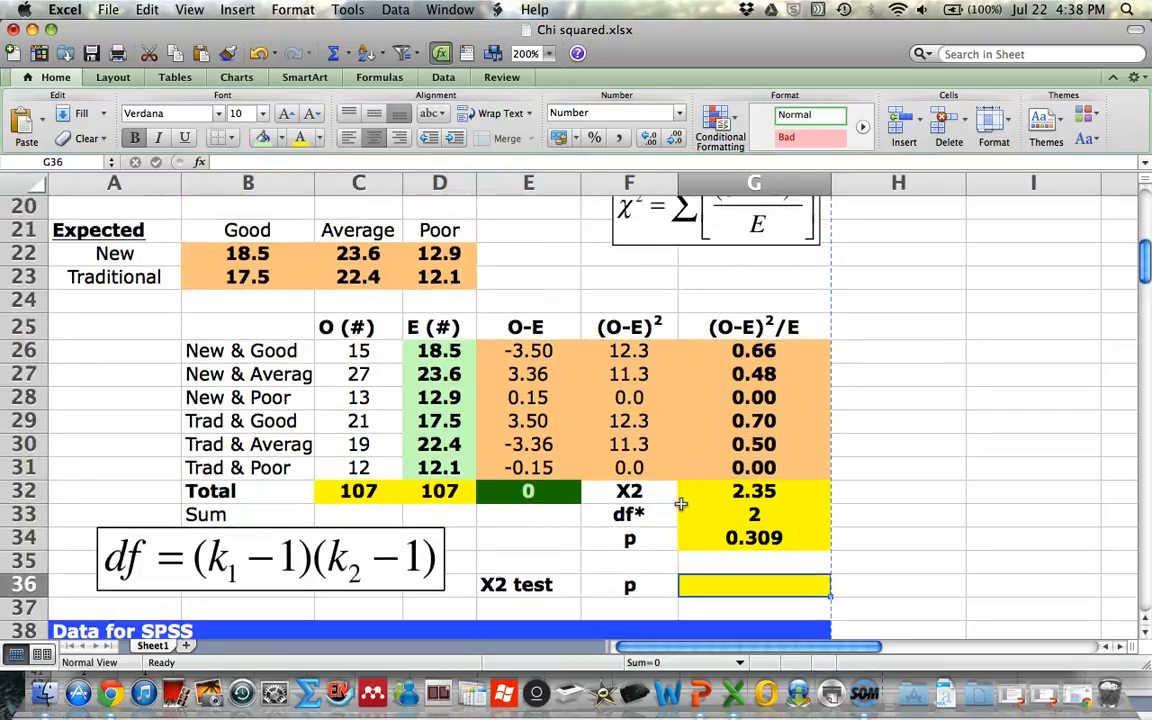
pyautogui.write('=')
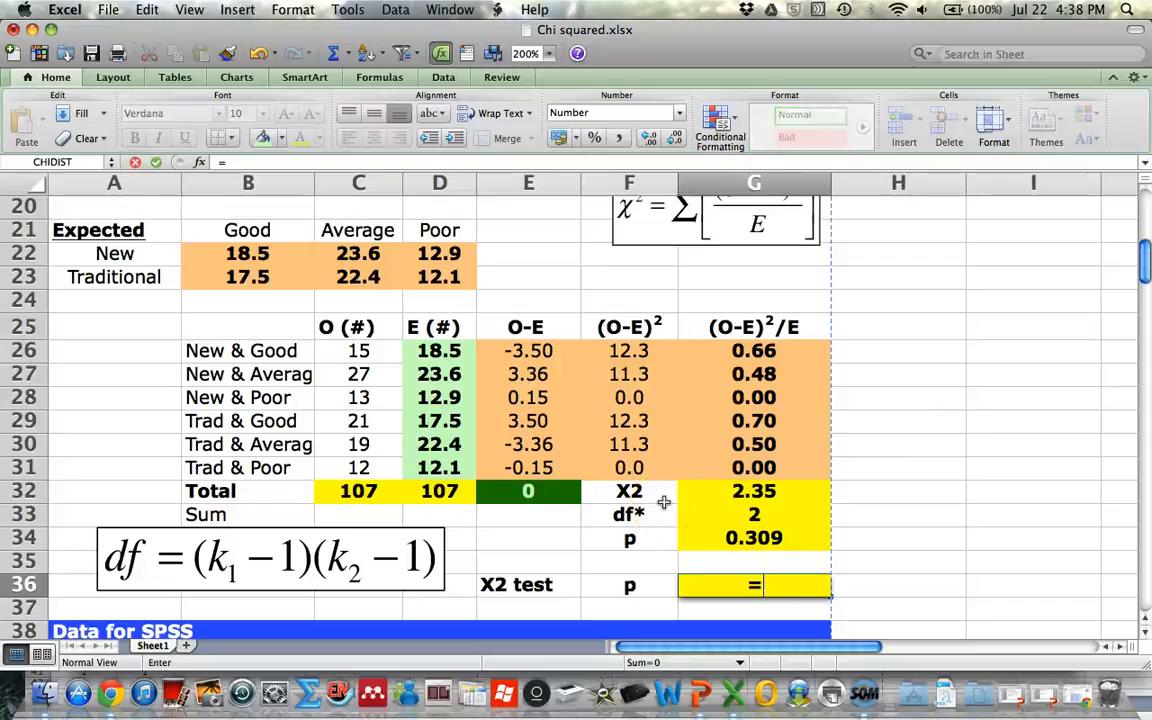
pyautogui.write('chitest(')
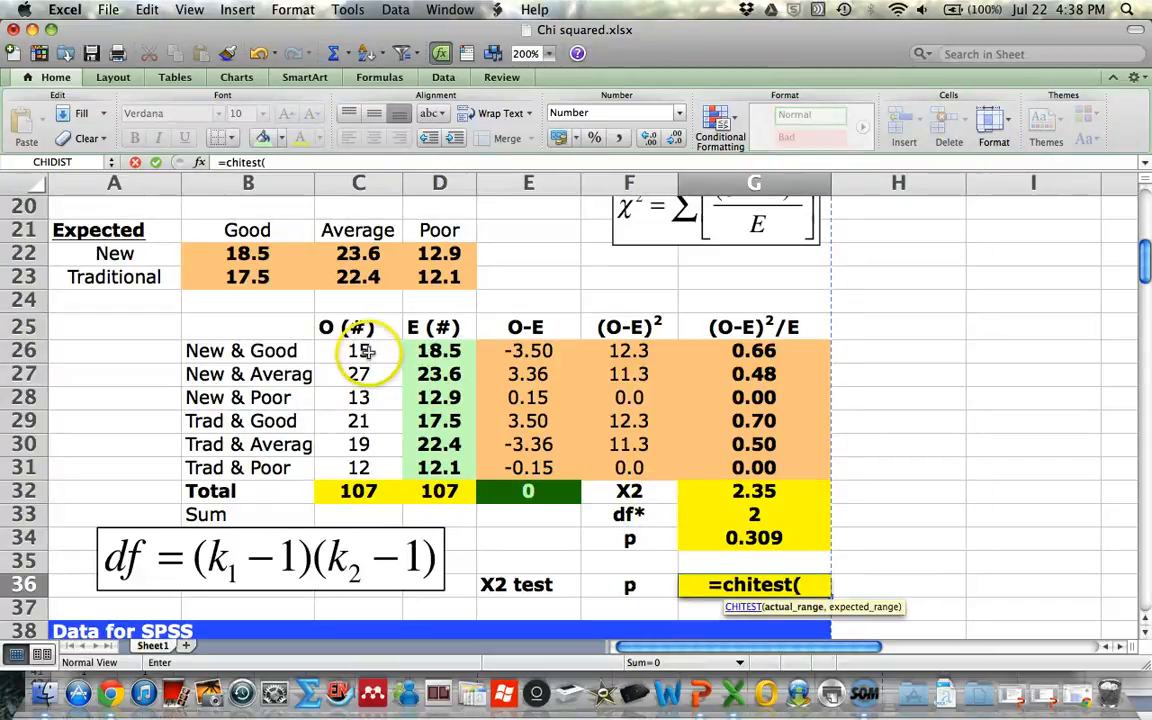
pyautogui.moveTo(365, 350); pyautogui.dragTo(383, 465)
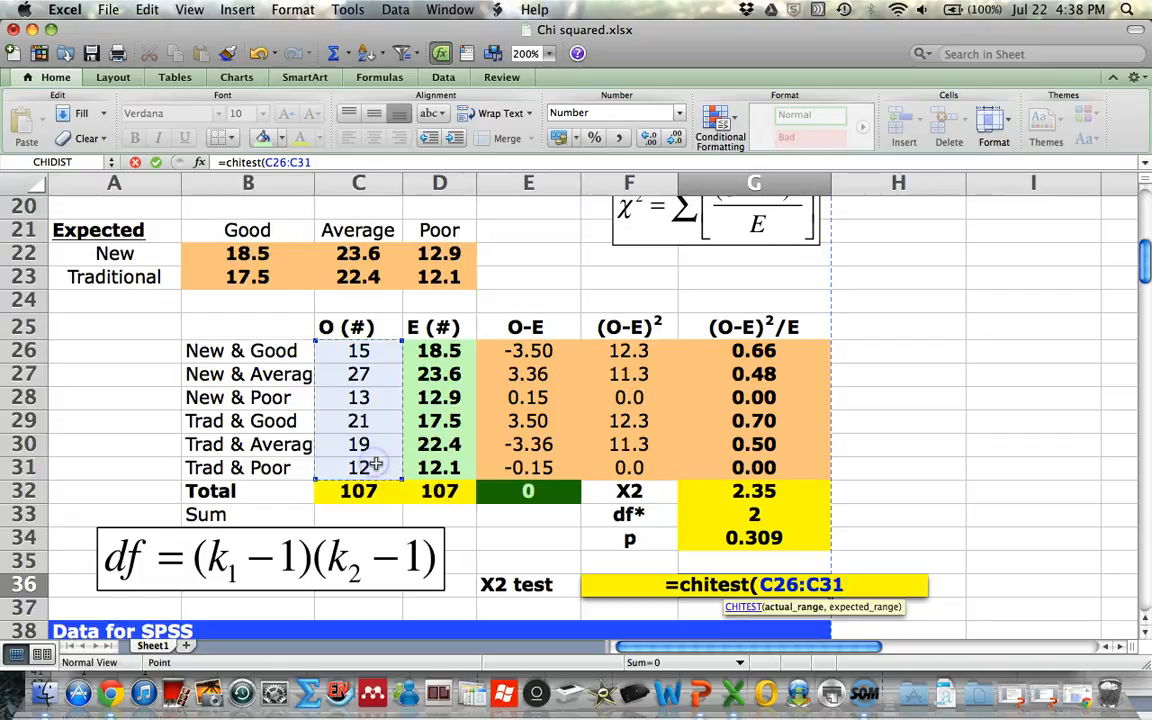
pyautogui.write(',')
pyautogui.moveTo(440, 350); pyautogui.dragTo(440, 462)
pyautogui.write(')')
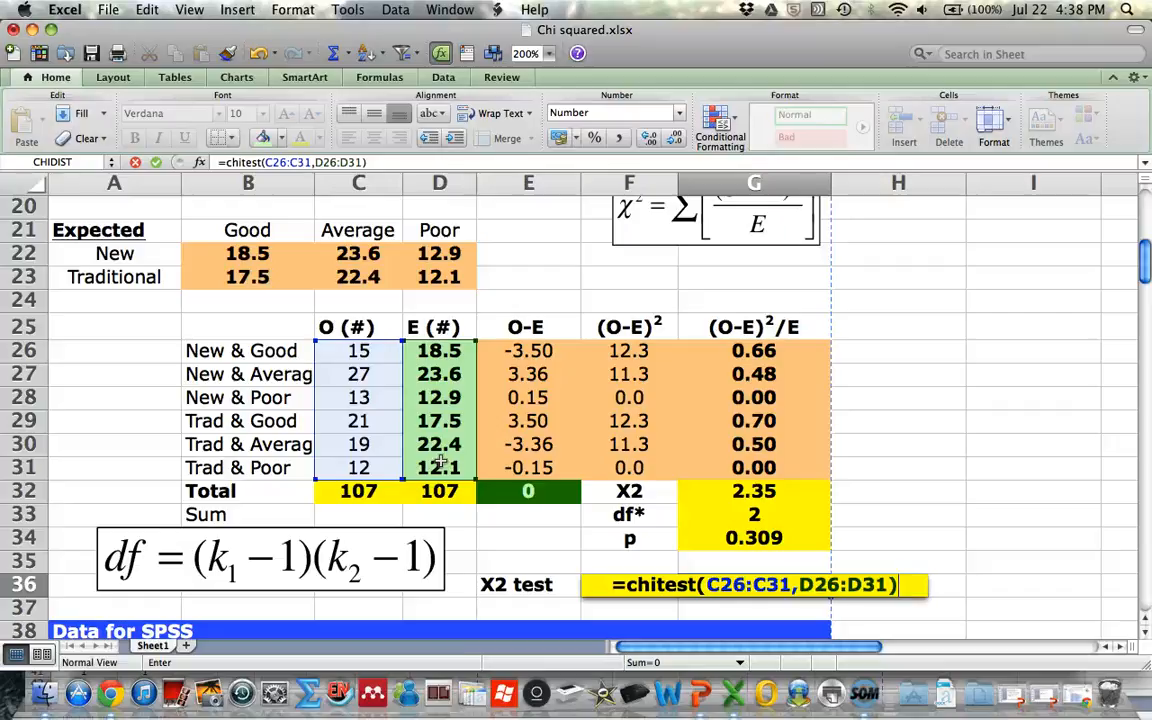
pyautogui.press('Return')
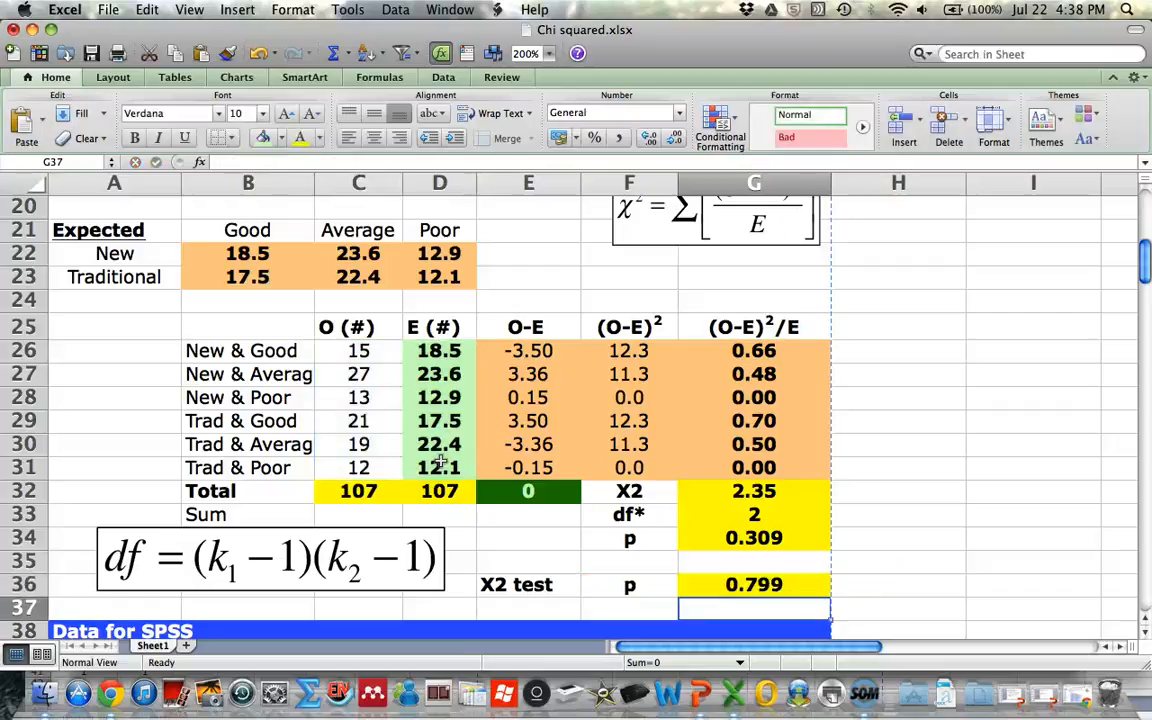
# Step: Replace the X2 test p value formula in G36 with =CHITEST(B17:D18,B22:D23), using the observed and expected tables
pyautogui.click(757, 585)
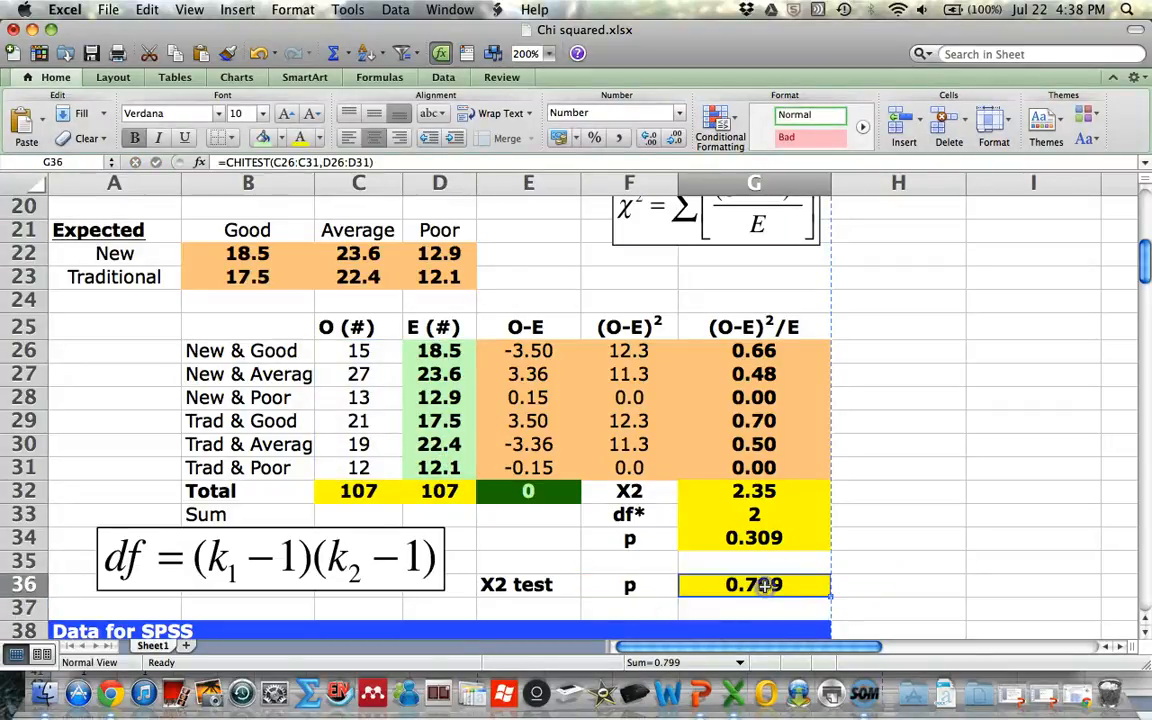
pyautogui.doubleClick(764, 586)
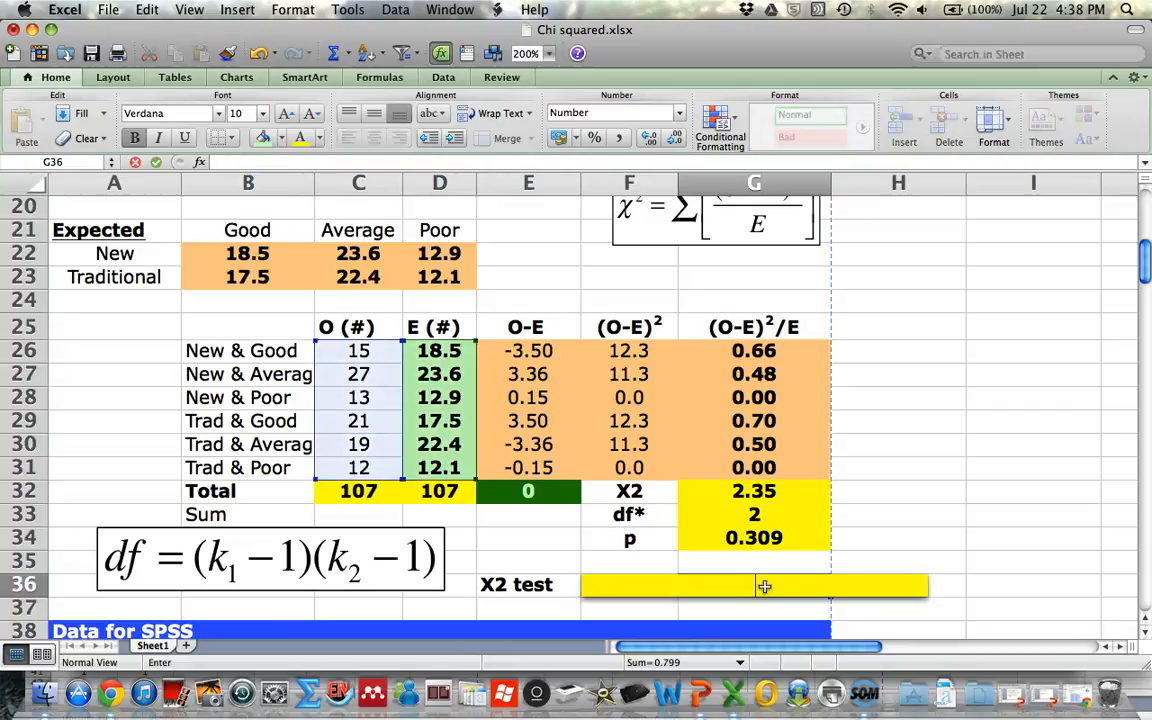
pyautogui.write('=')
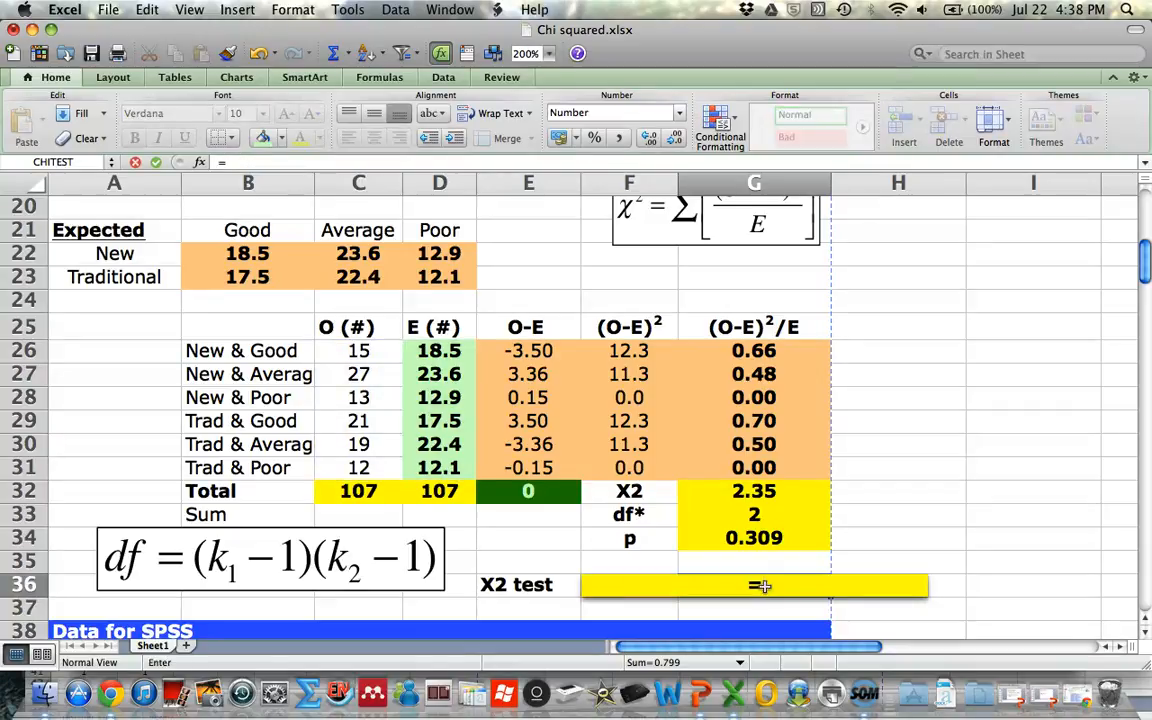
pyautogui.write('chitest')
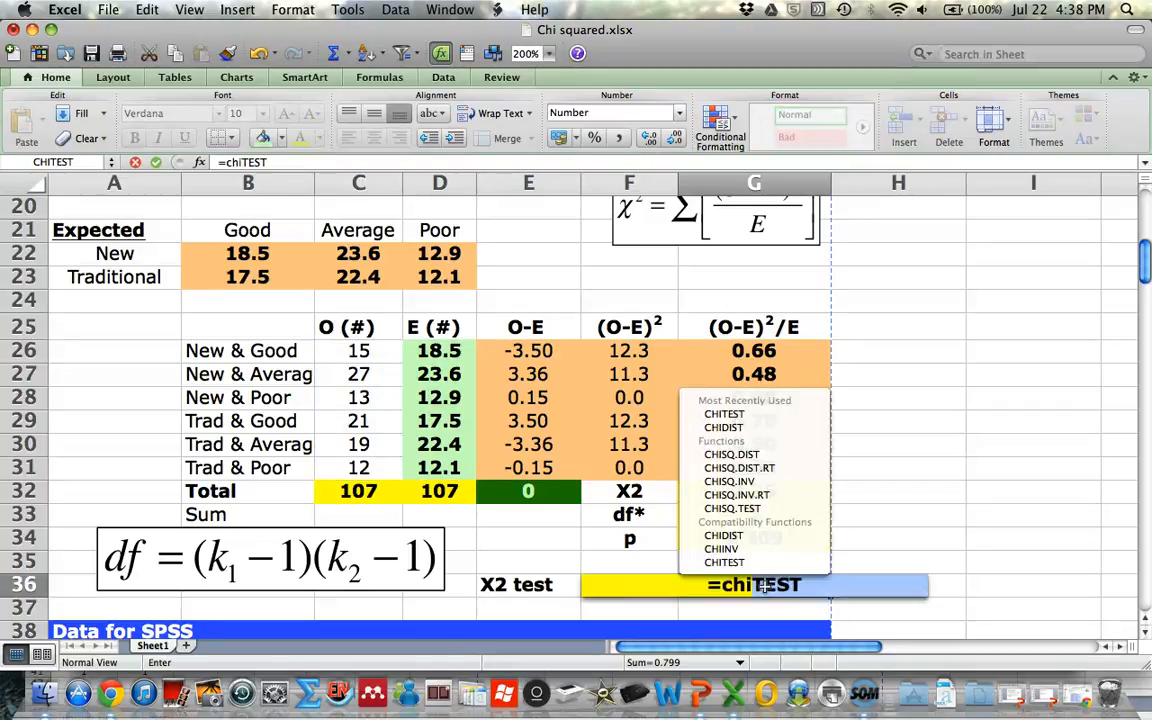
pyautogui.write('(')
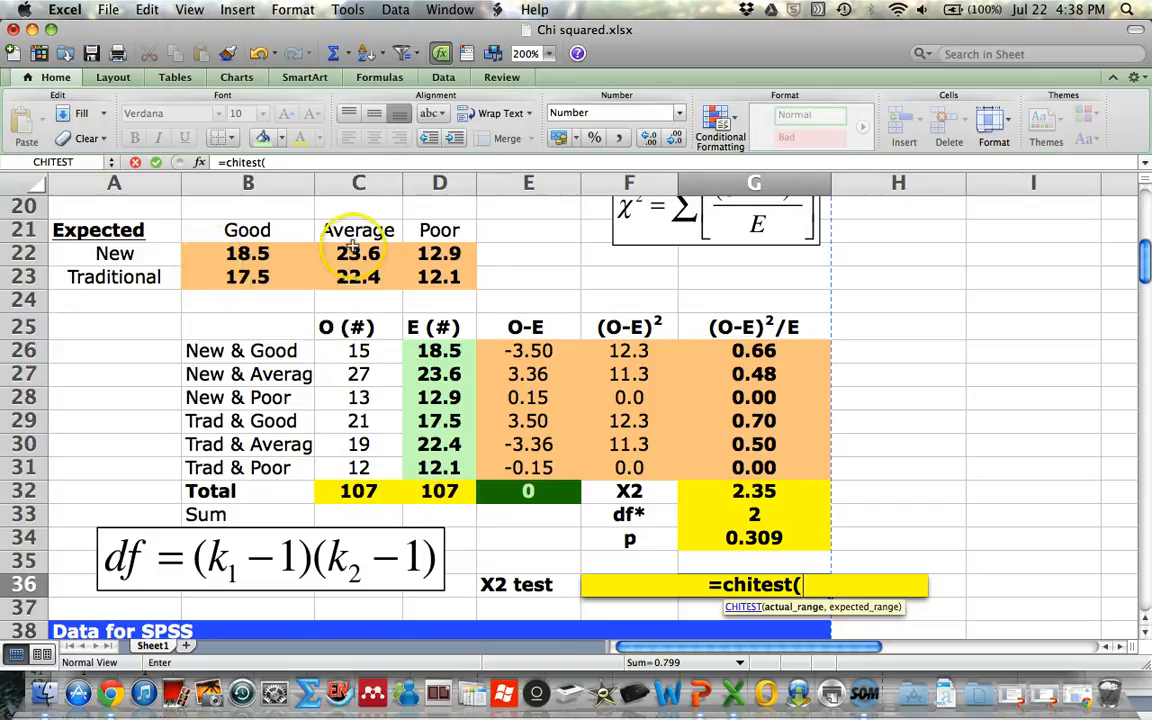
pyautogui.scroll(2, 443, 336)
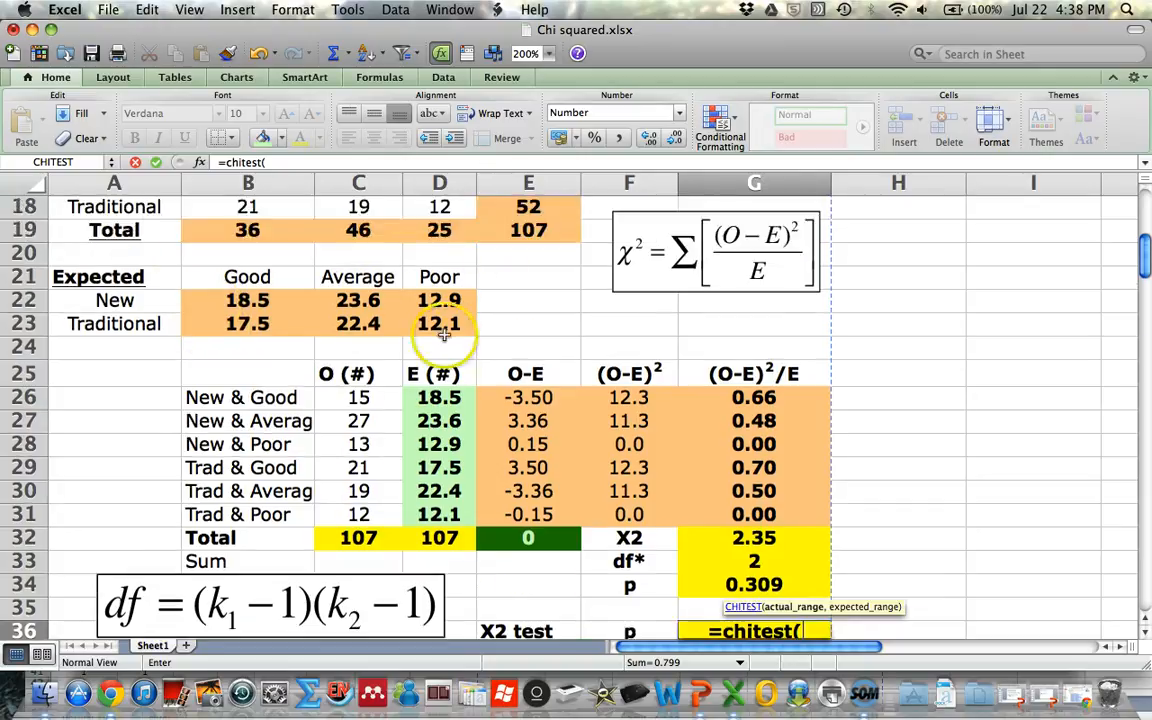
pyautogui.scroll(2, 443, 336)
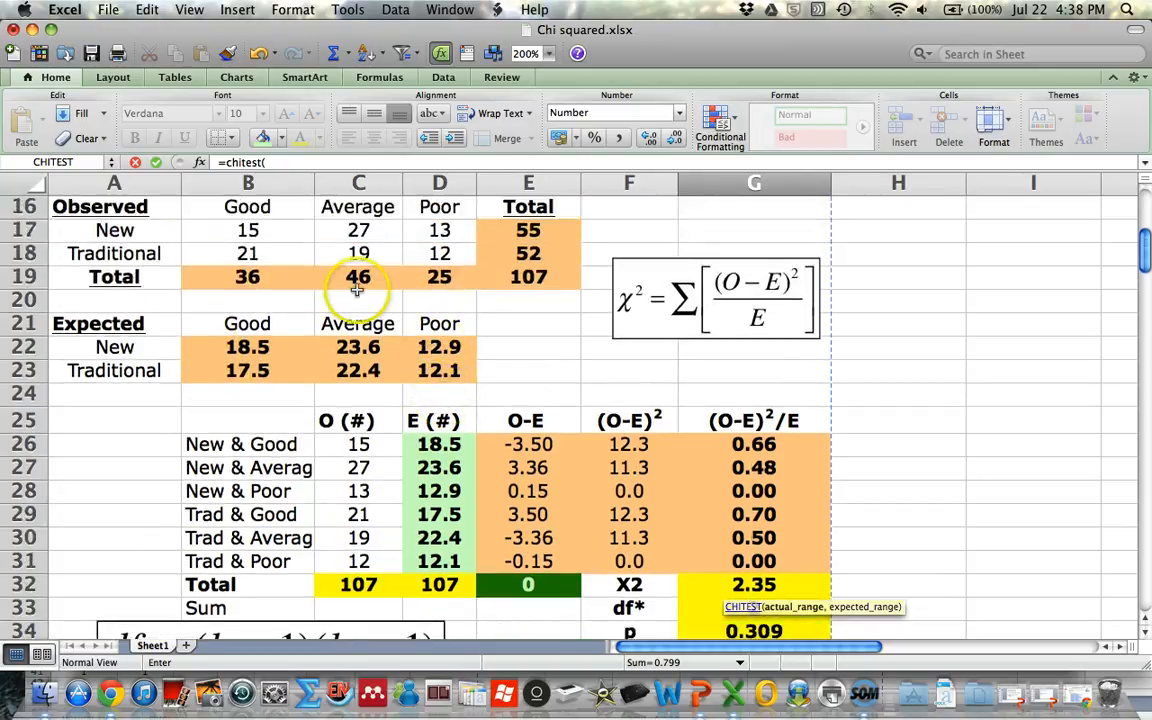
pyautogui.scroll(1, 357, 289)
pyautogui.moveTo(285, 255); pyautogui.dragTo(425, 277)
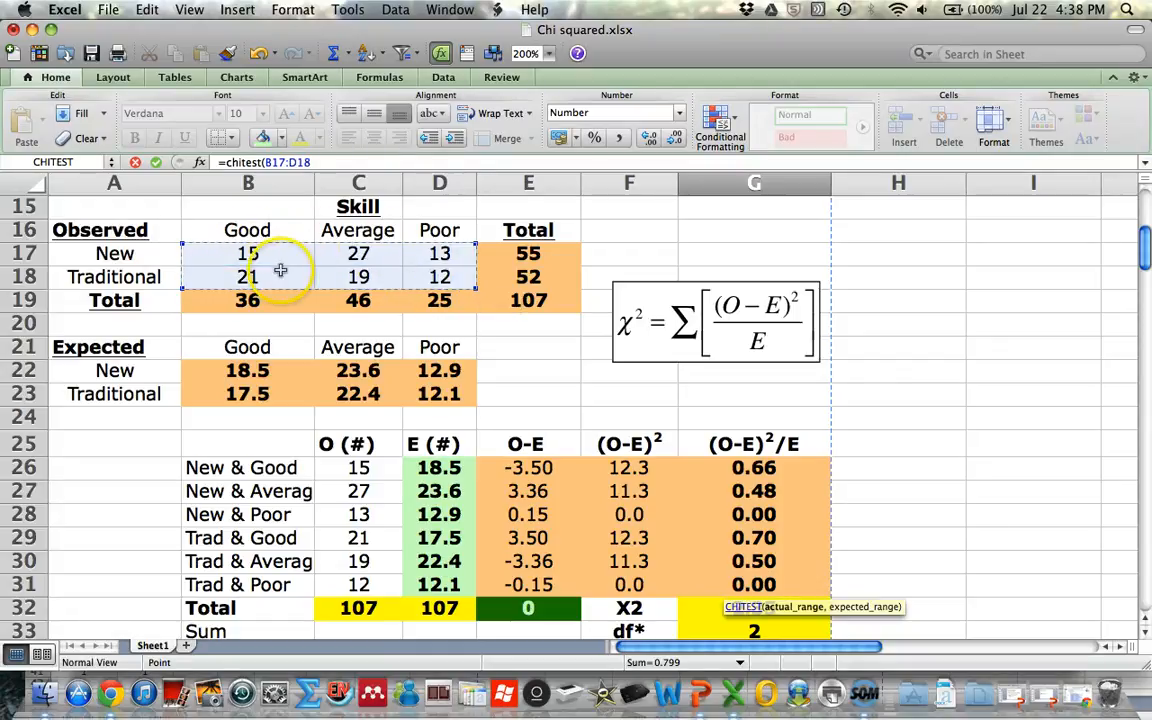
pyautogui.write(',')
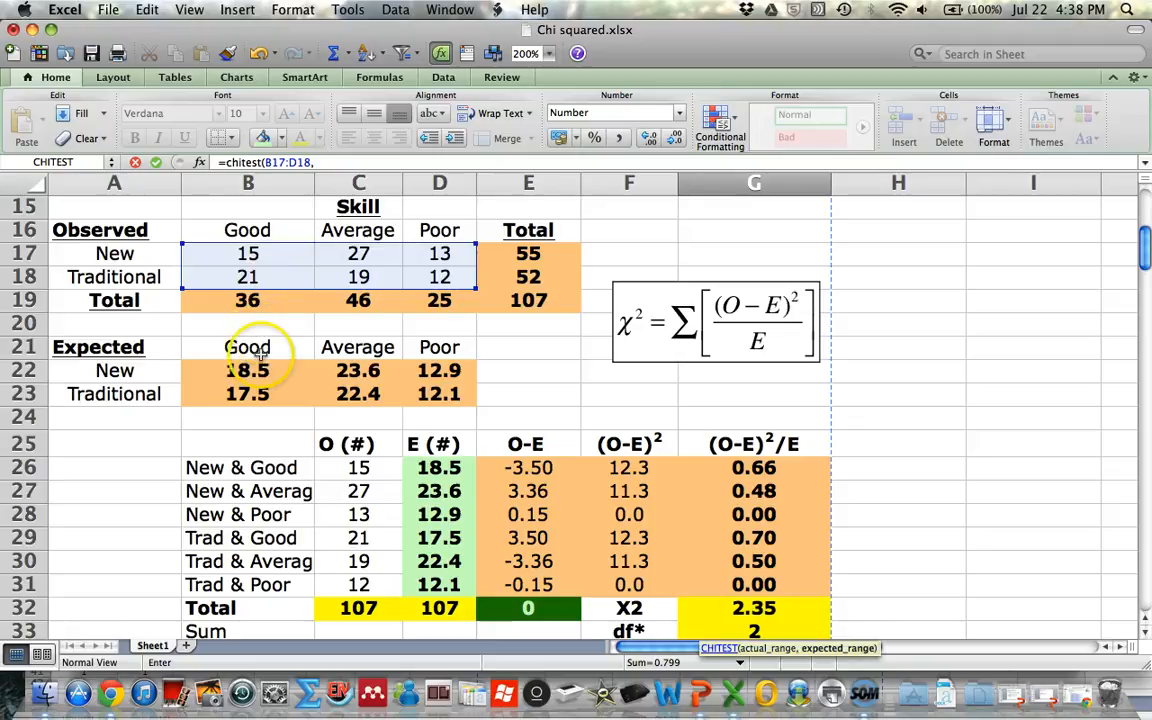
pyautogui.moveTo(248, 368); pyautogui.dragTo(432, 390)
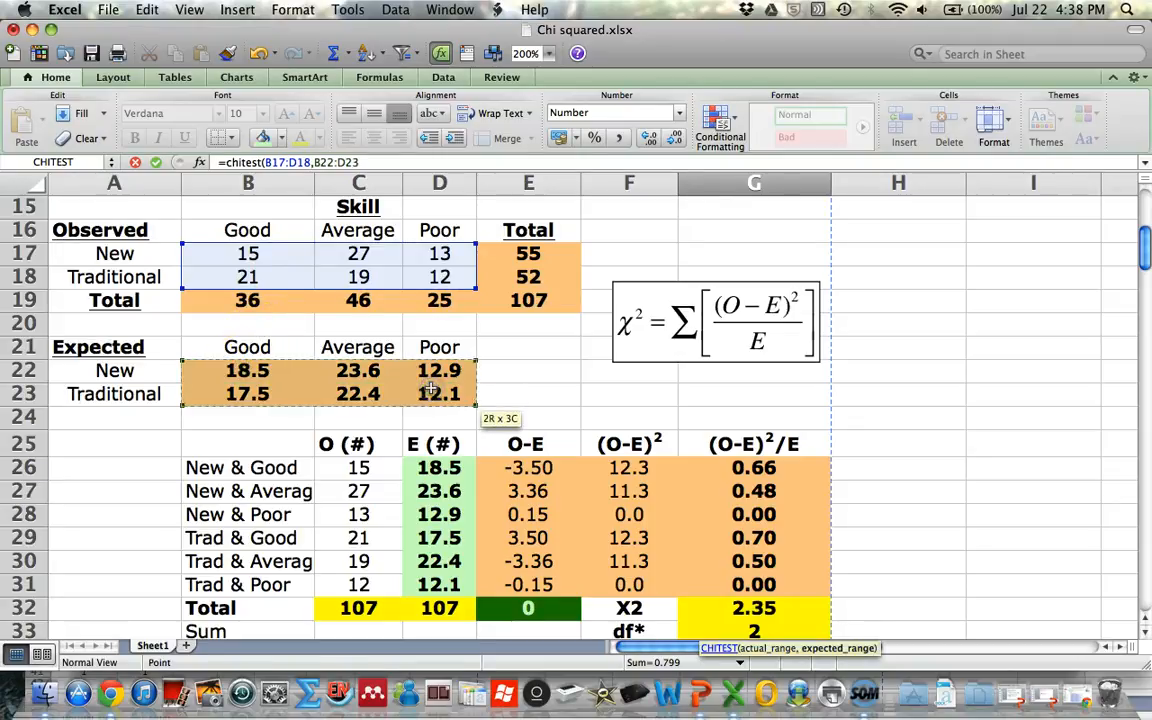
pyautogui.scroll(-4, 431, 389)
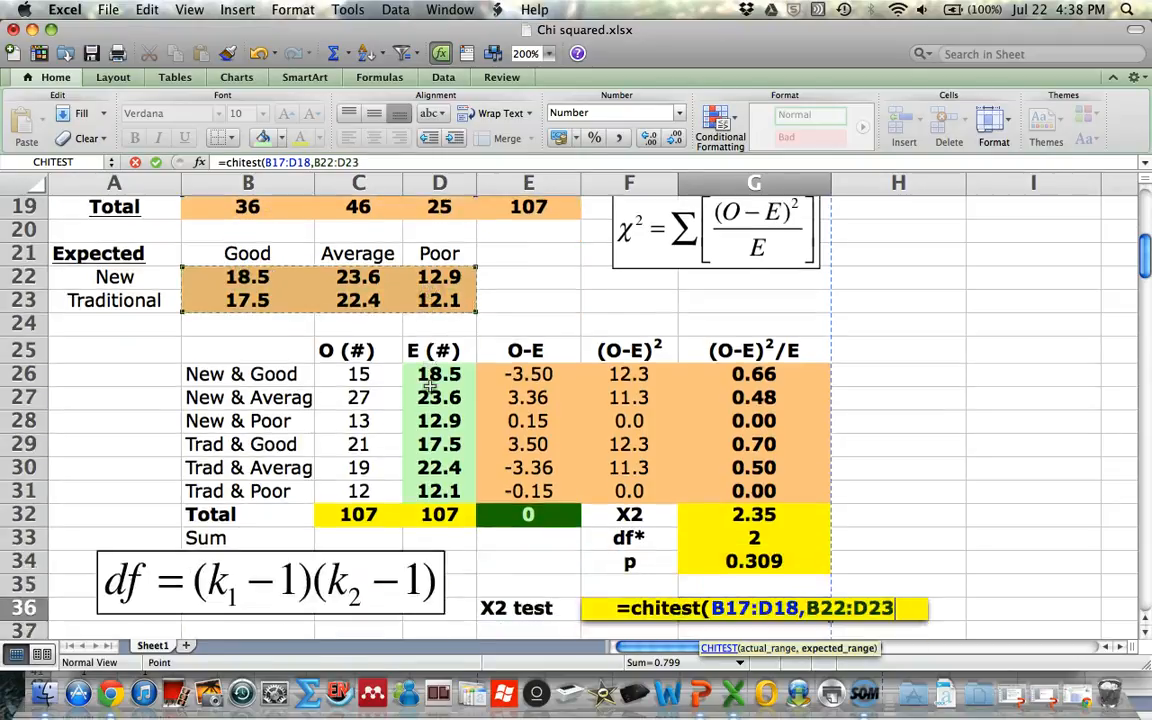
pyautogui.scroll(-1, 437, 389)
pyautogui.write(')')
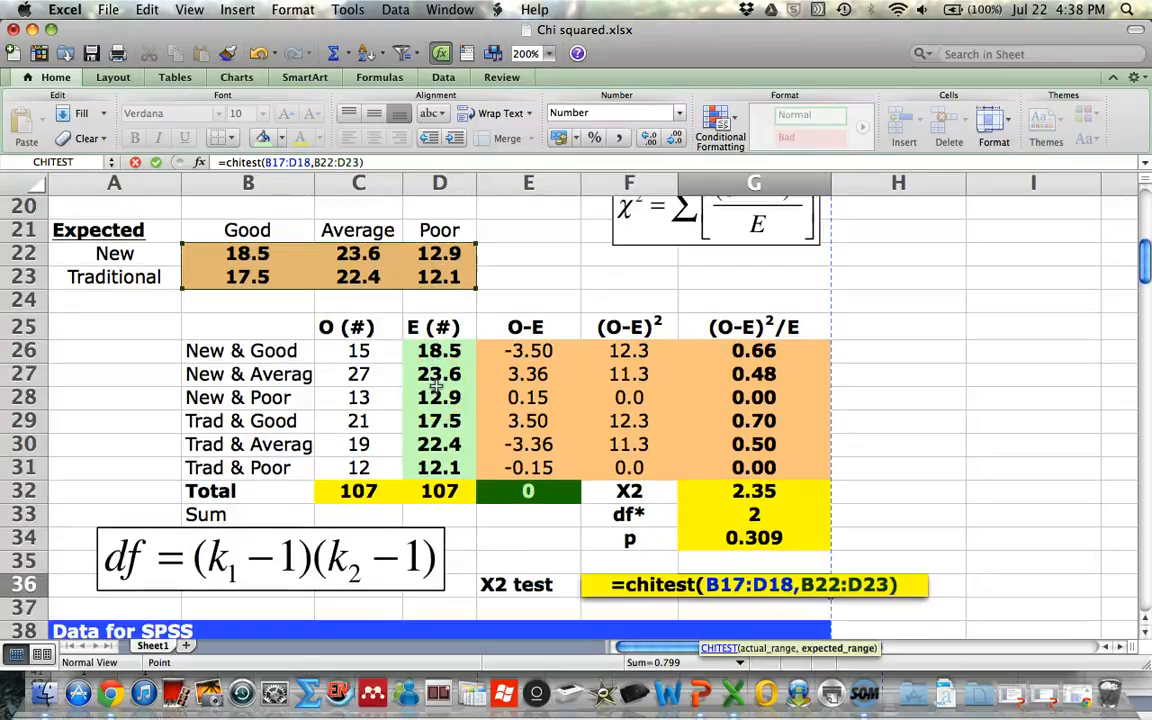
pyautogui.press('Return')
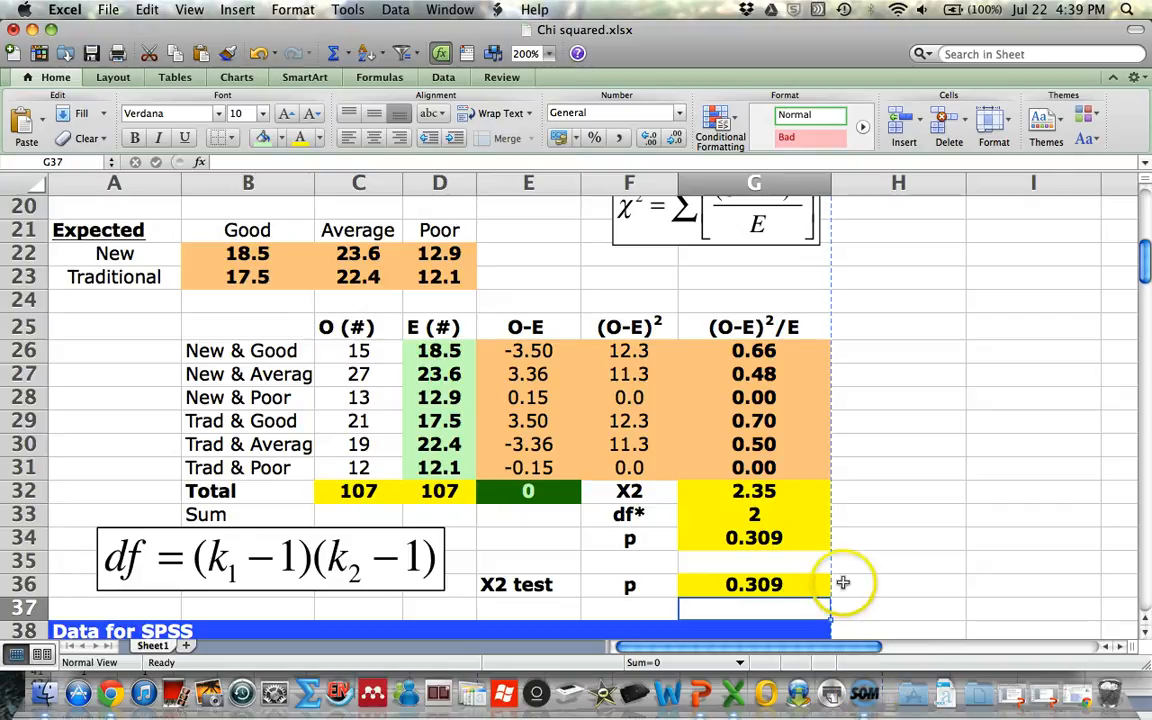
# Step: Review the Data for SPSS listing below the tests, then the two-factor swimming and one-factor education administration tables
pyautogui.scroll(-1, 843, 583)
pyautogui.scroll(-1, 815, 558)
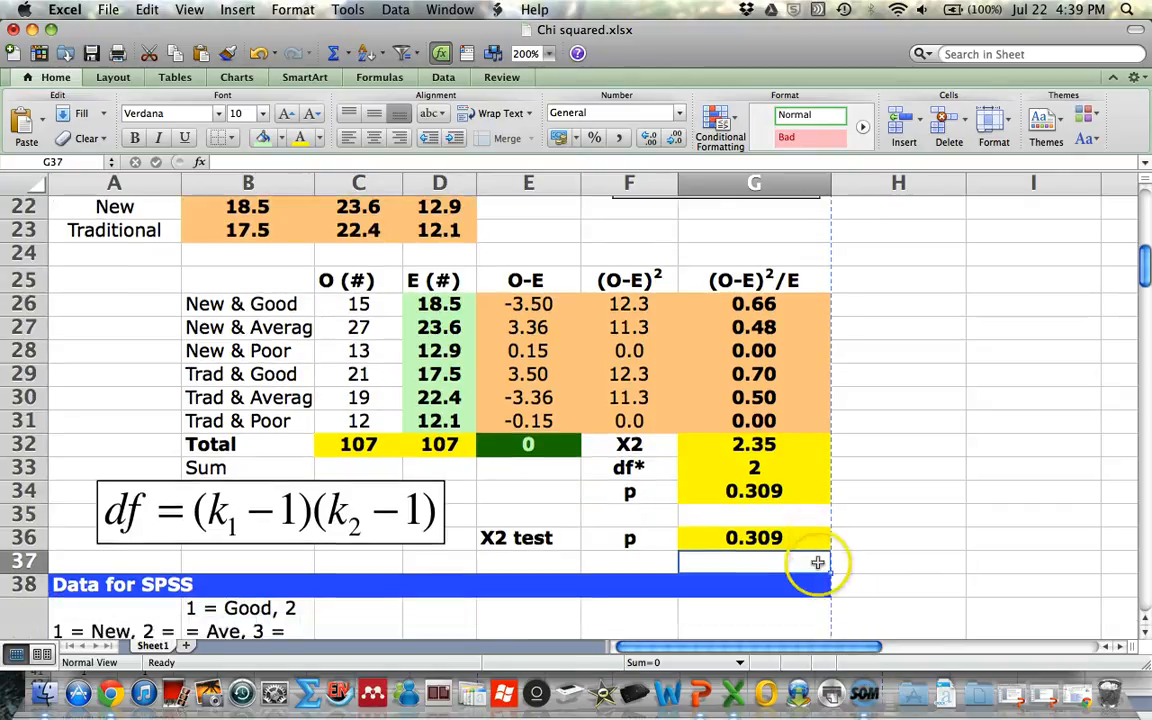
pyautogui.scroll(-1, 805, 555)
pyautogui.scroll(-10, 380, 481)
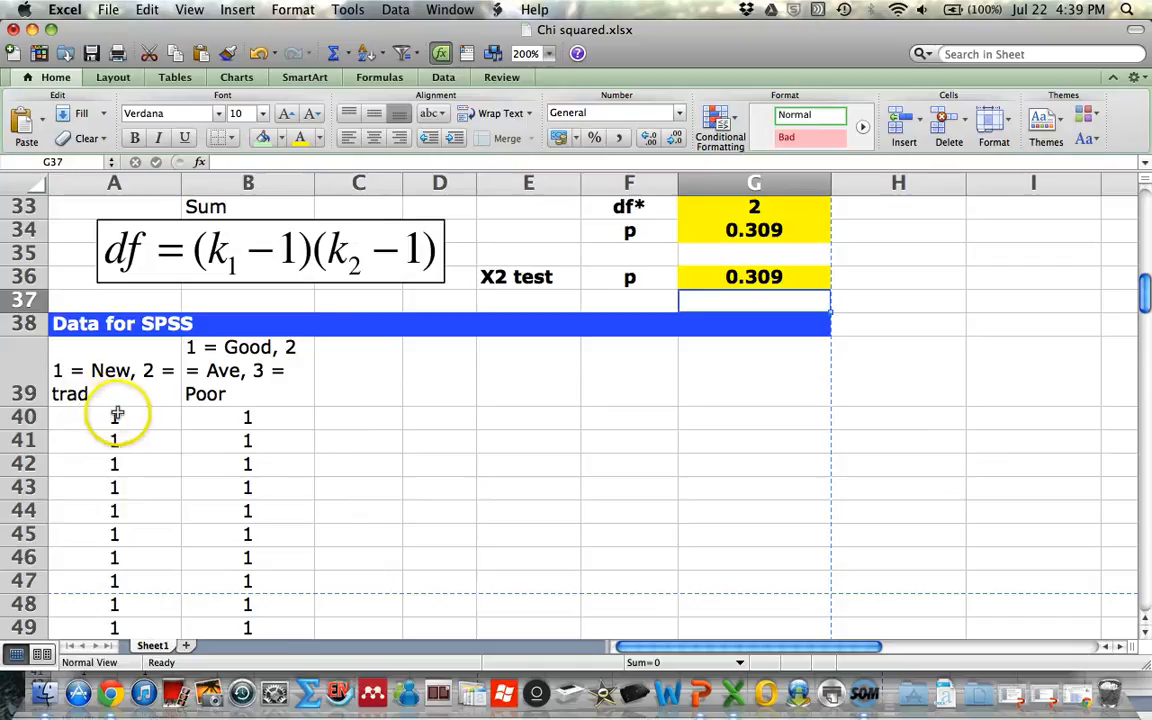
pyautogui.scroll(-7, 110, 410)
pyautogui.scroll(-19, 117, 416)
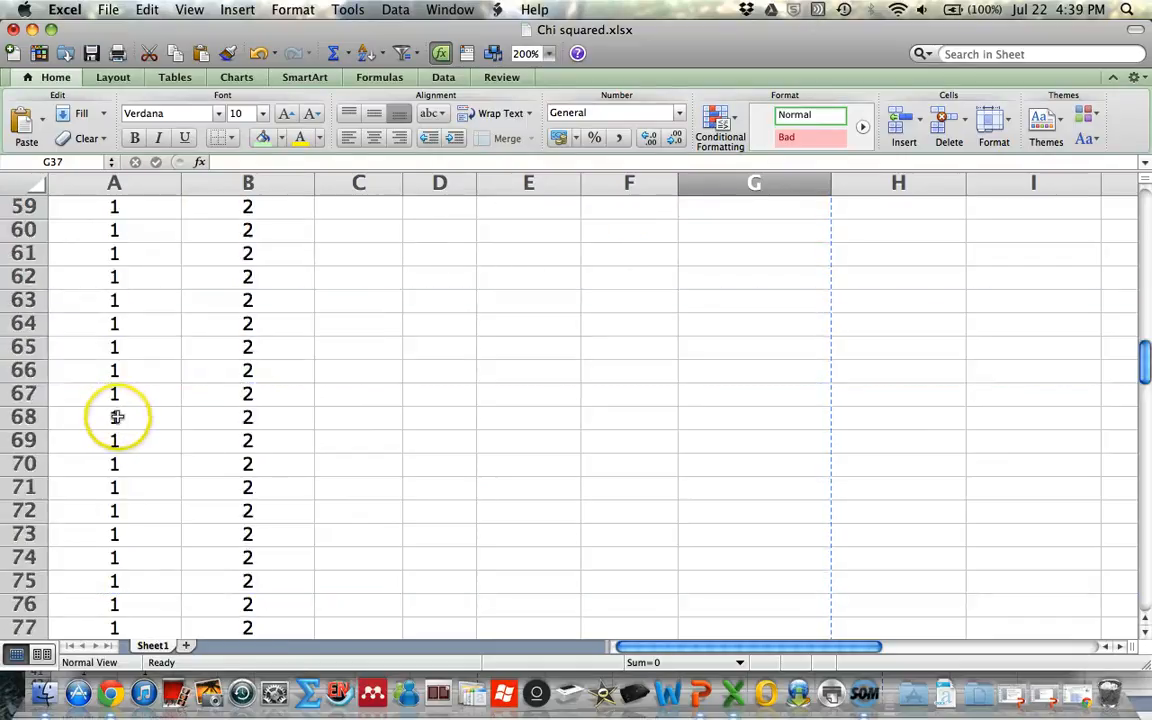
pyautogui.scroll(20, 116, 411)
pyautogui.scroll(20, 121, 423)
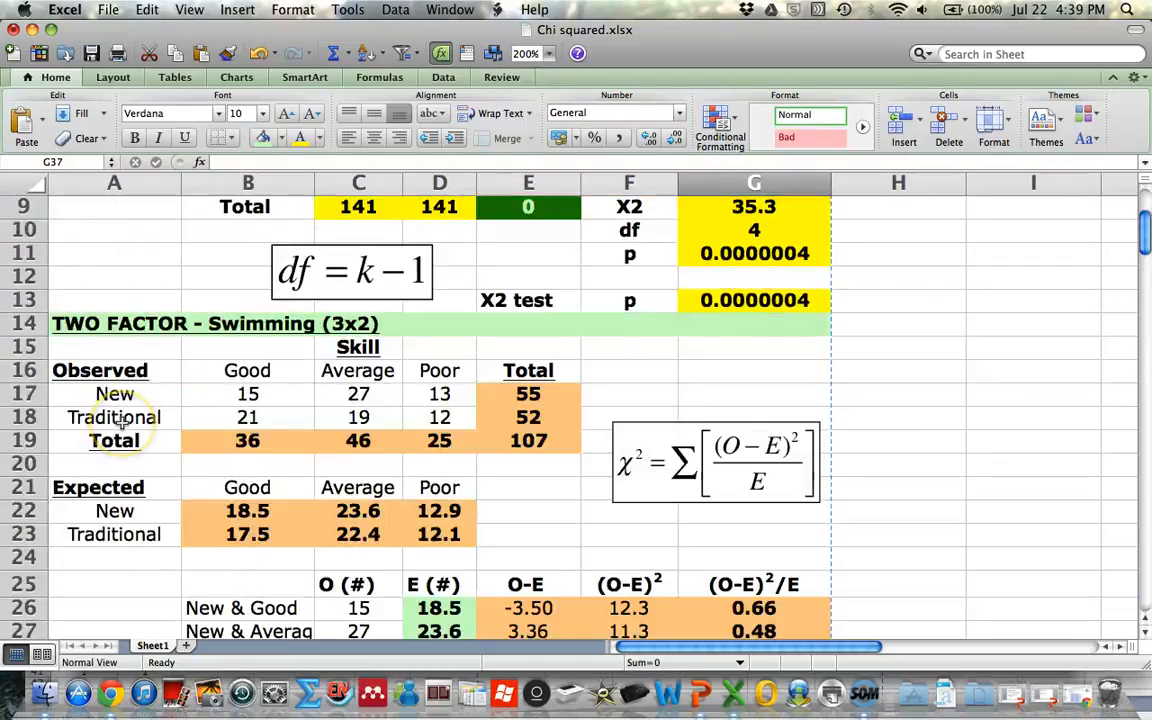
pyautogui.scroll(-6, 121, 423)
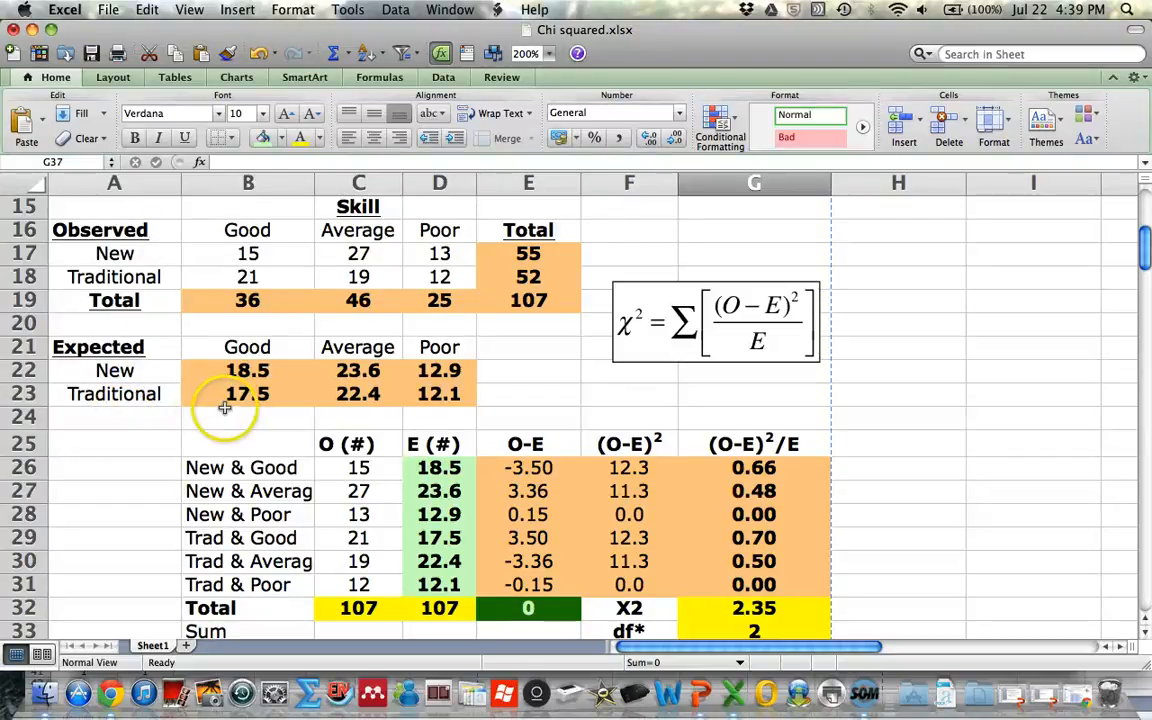
pyautogui.scroll(14, 225, 423)
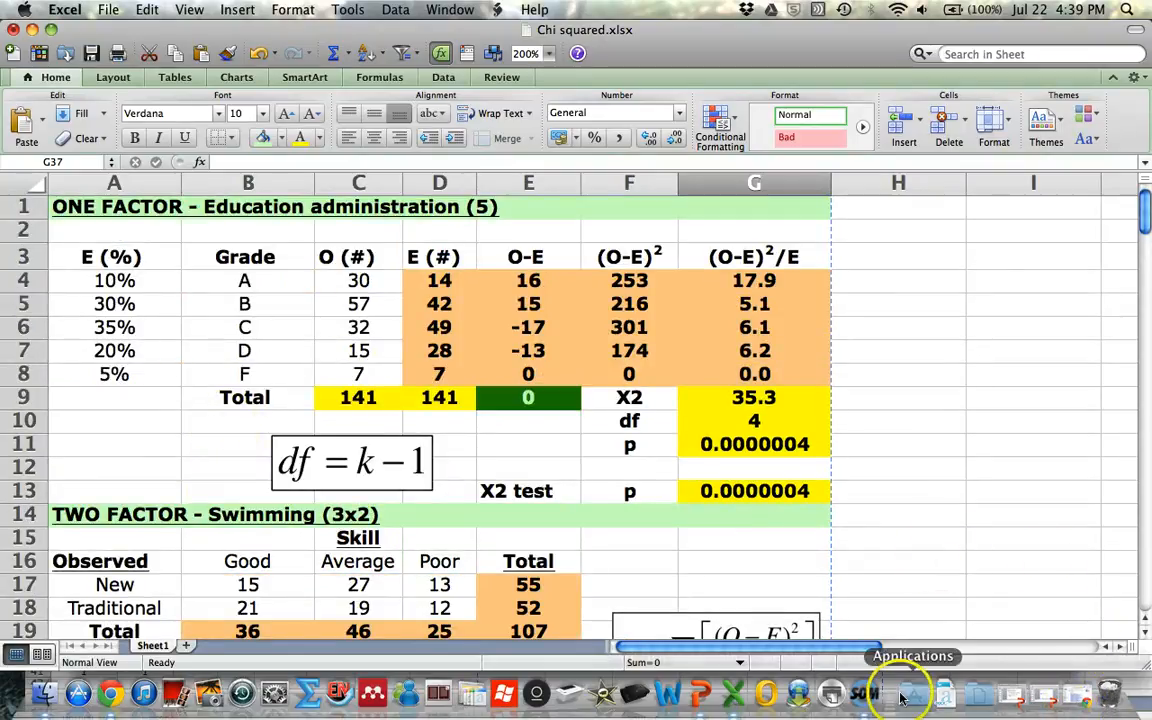
pyautogui.click(866, 692)
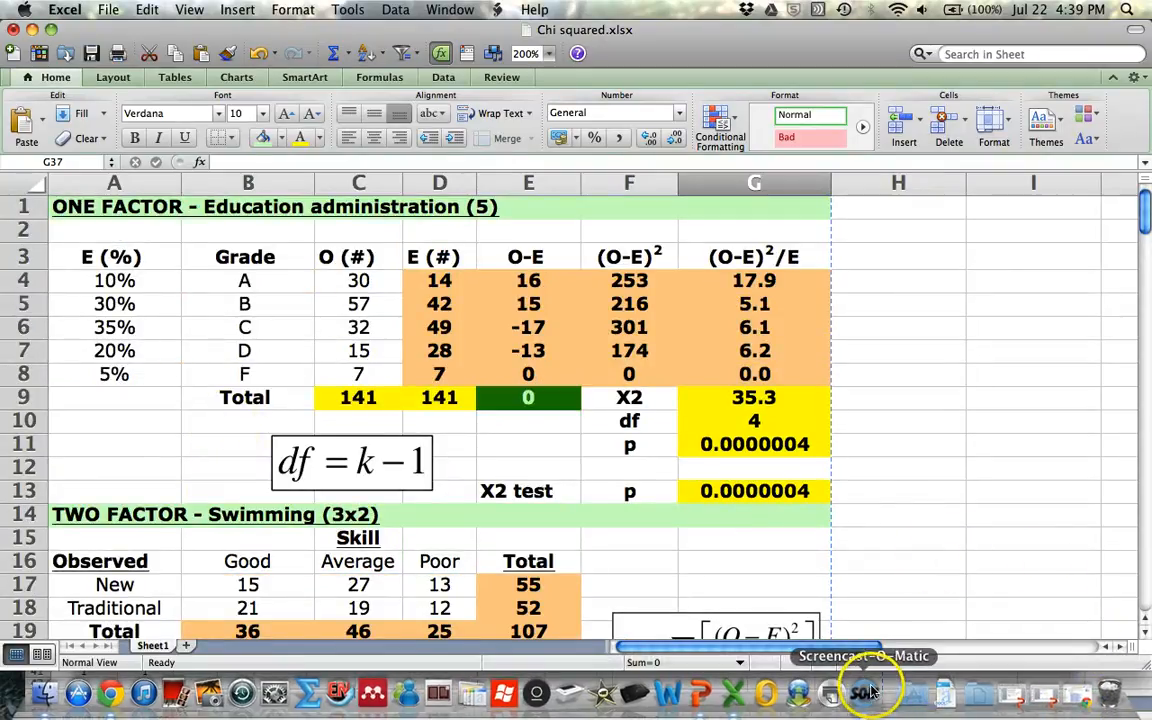